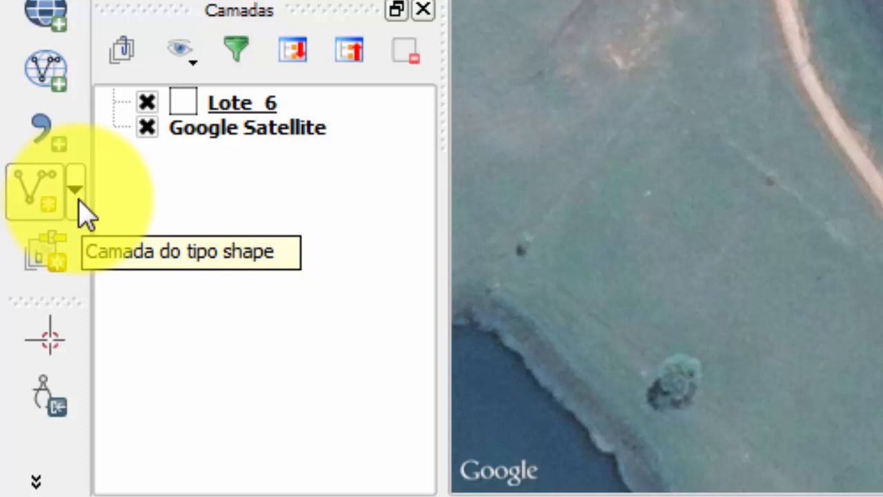
Step: Start a new shapefile vector layer with the Linha geometry type
click(76, 194)
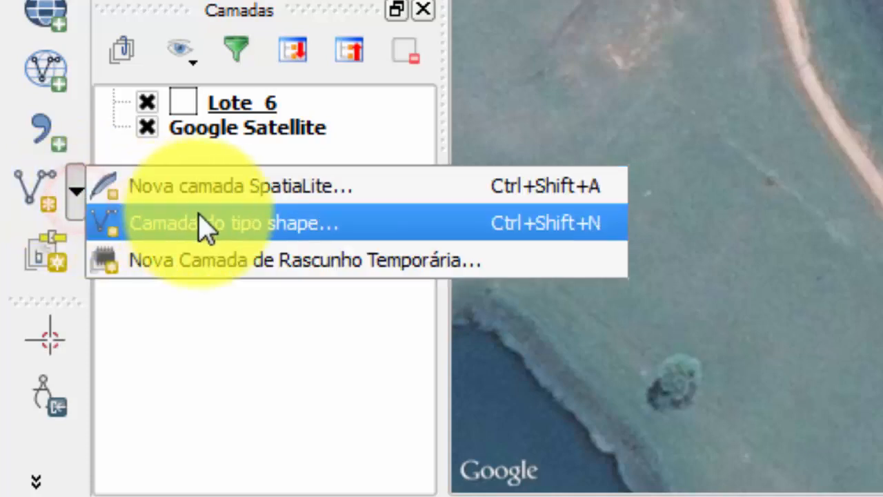
click(322, 226)
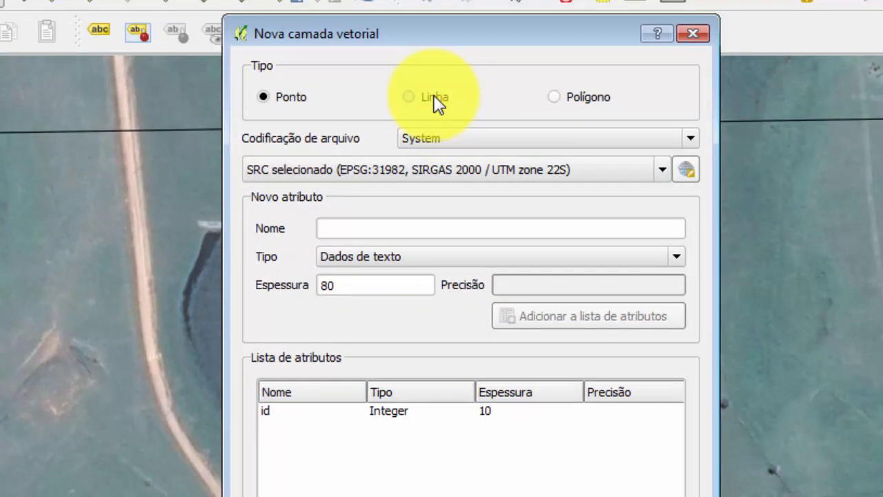
click(434, 99)
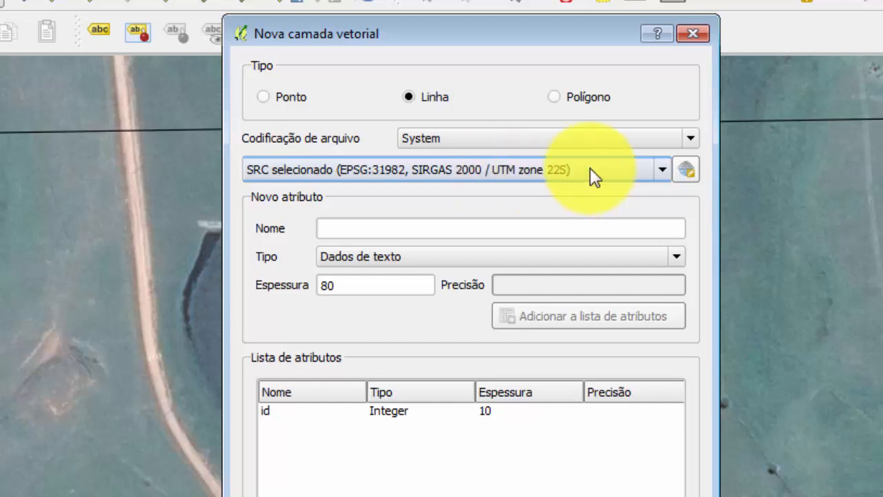
Step: Set the new layer's coordinate system to SIRGAS 2000 / UTM zone 22S (EPSG:31982), filtering the reference systems by "sirgas 2000"
click(664, 171)
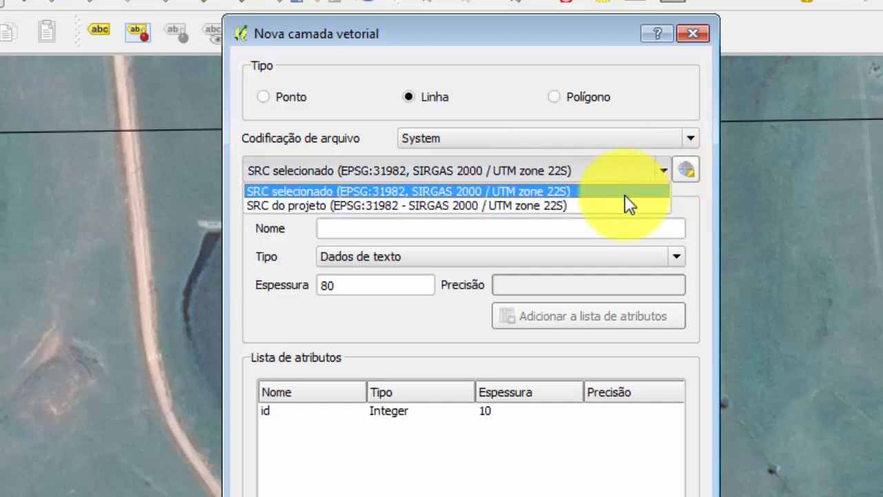
click(603, 173)
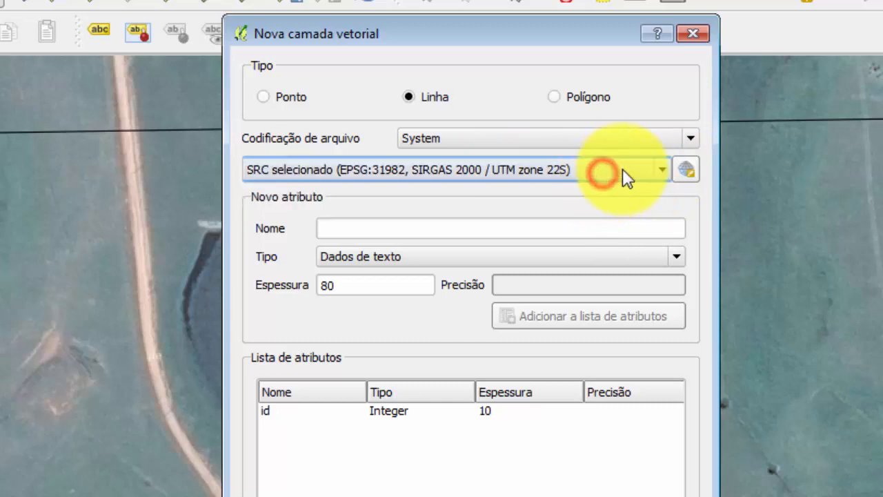
click(685, 170)
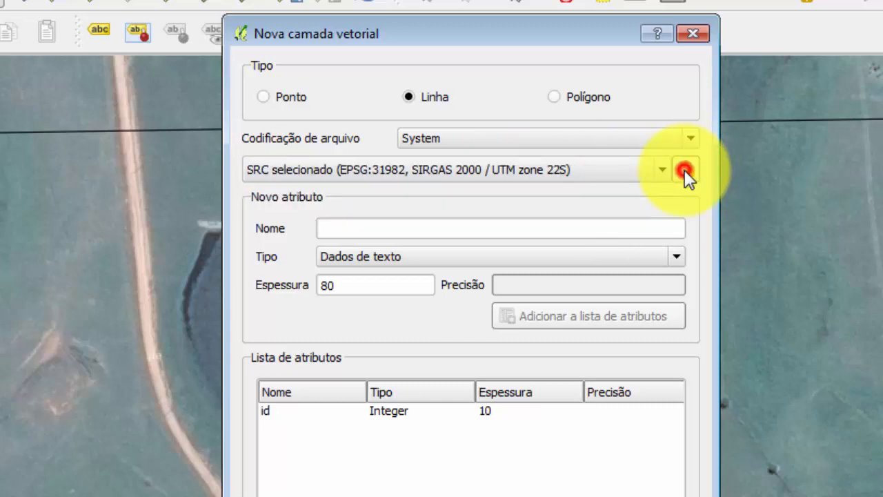
click(469, 103)
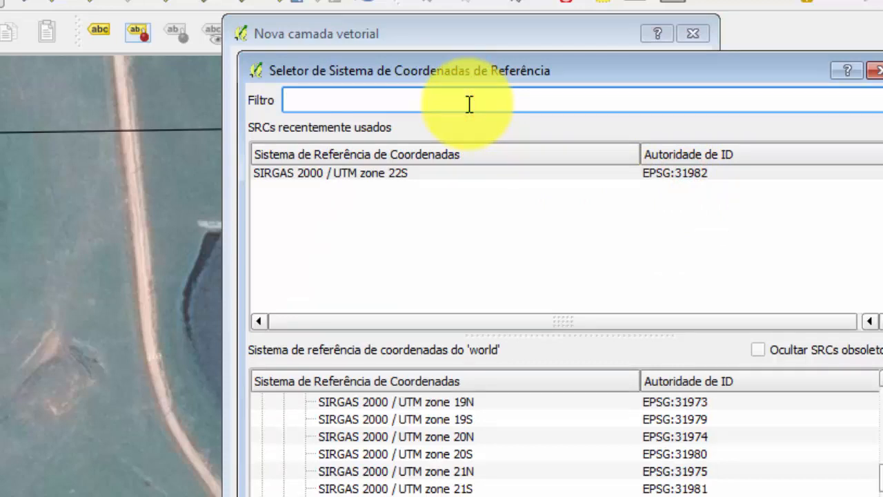
text(sirgas)
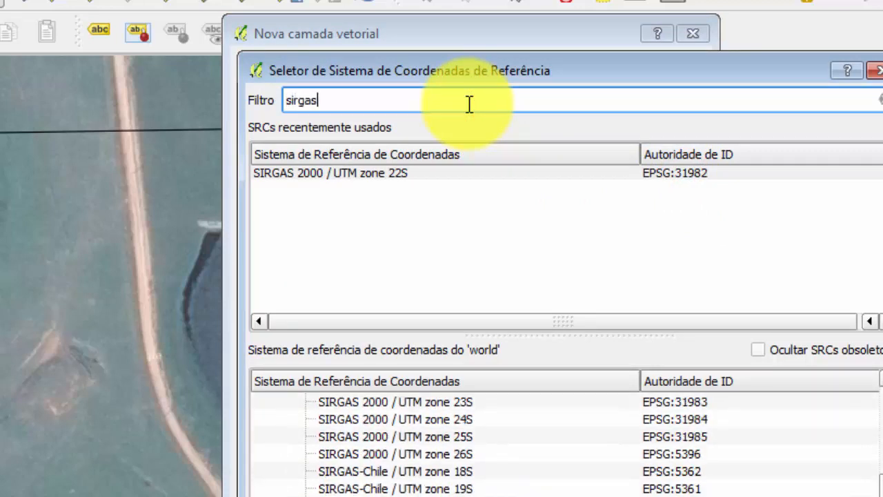
text( 2000)
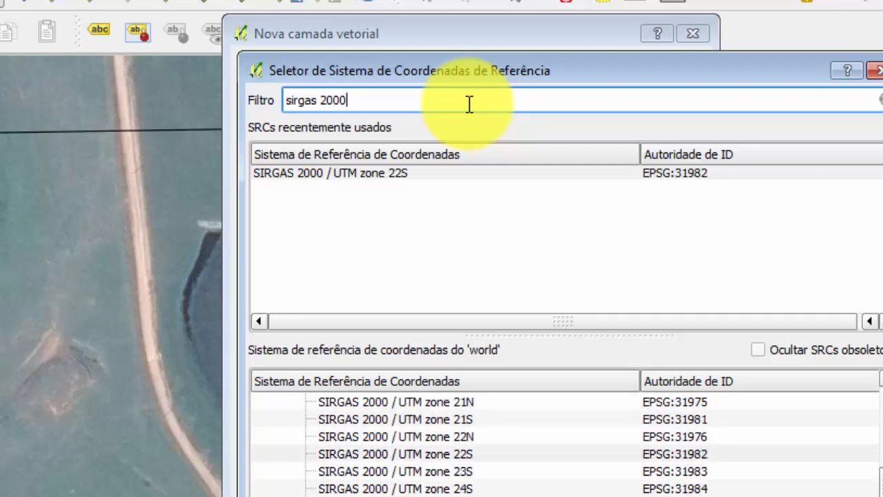
double_click(407, 173)
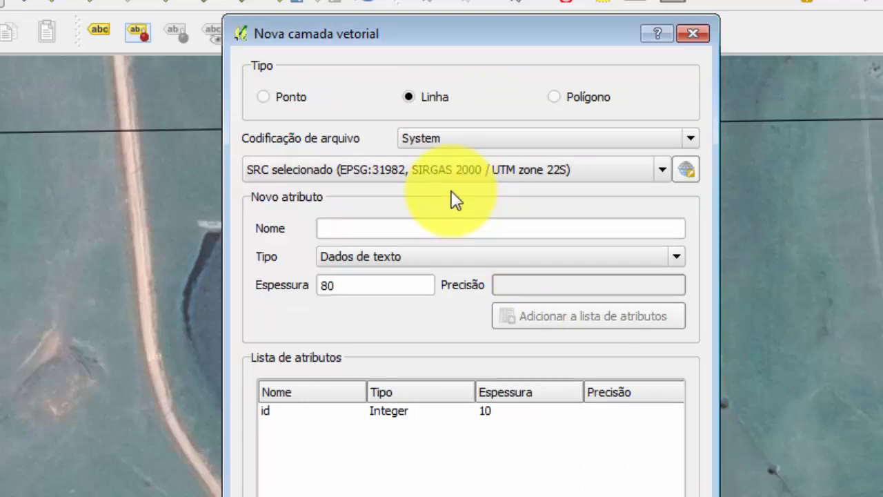
Step: Add a text attribute named Tipo with a width of 30 to the new layer's attribute list
click(399, 229)
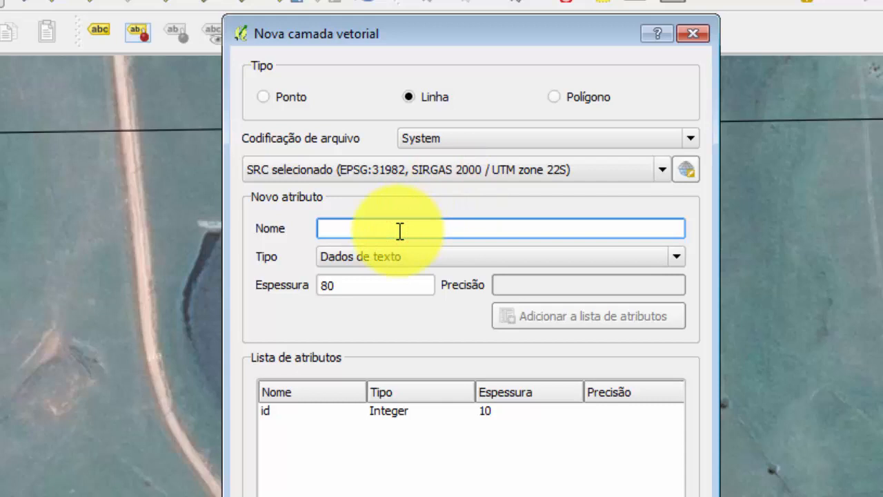
text(T)
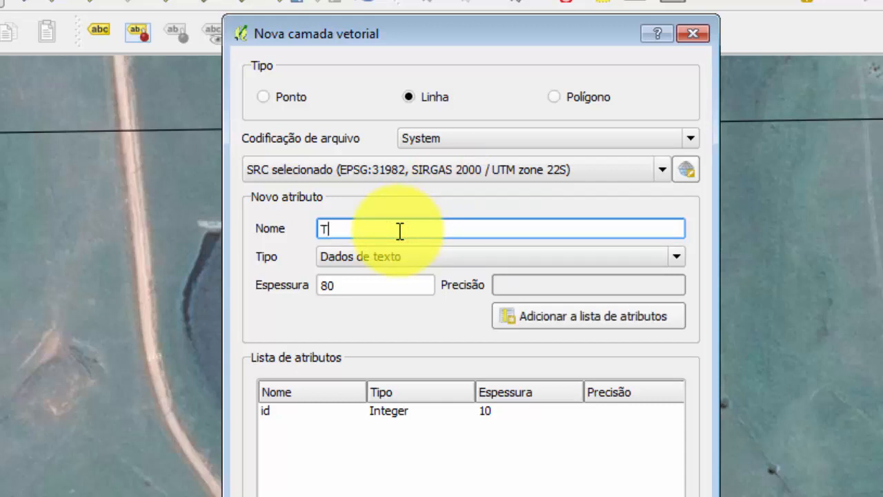
text(ipo)
double_click(336, 287)
text(30)
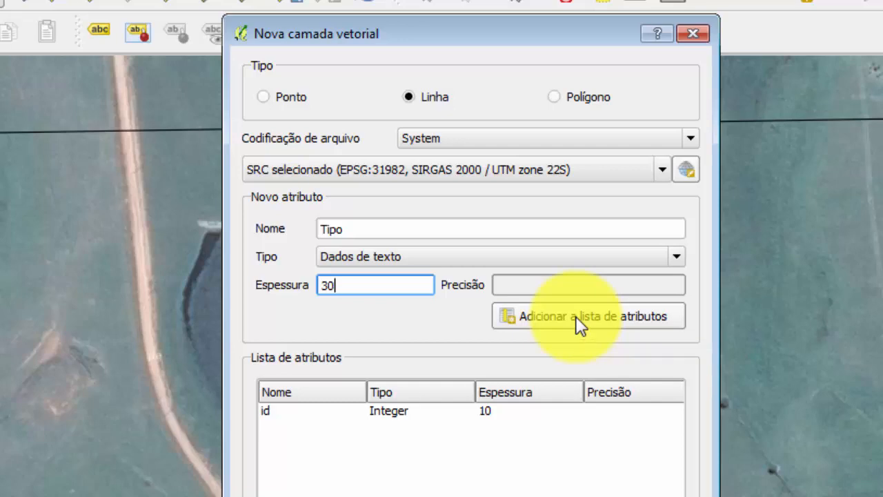
click(578, 321)
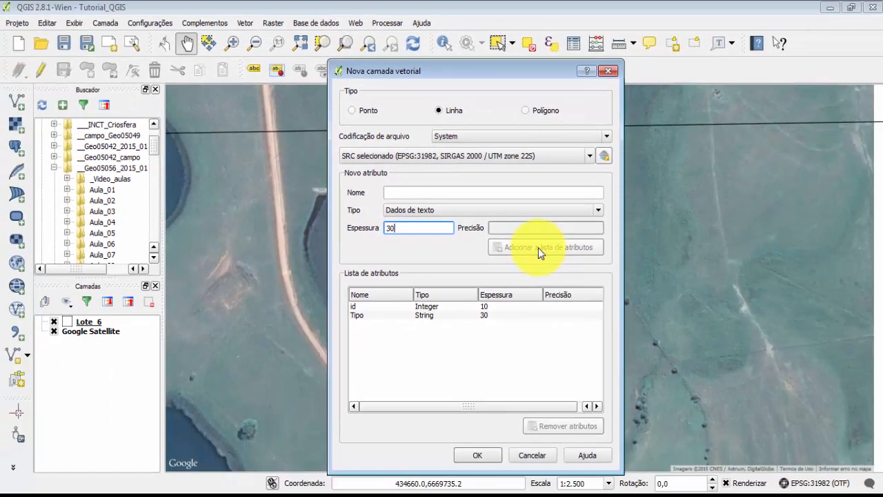
click(377, 357)
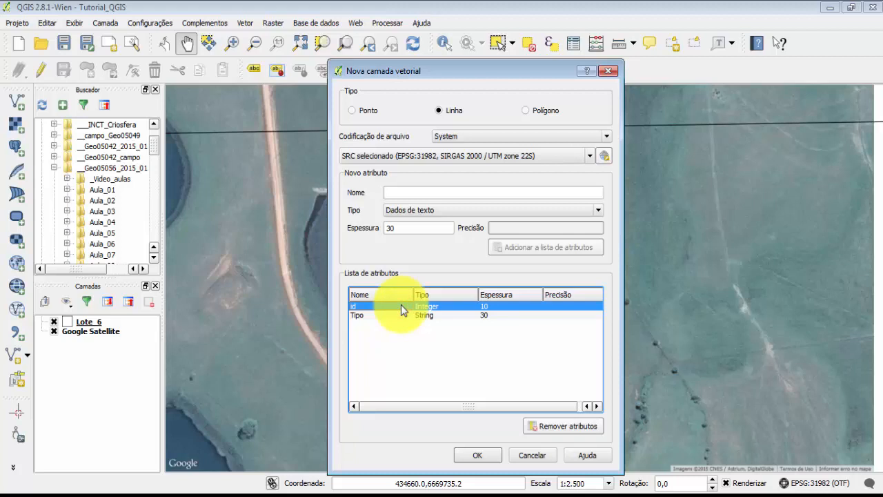
click(387, 316)
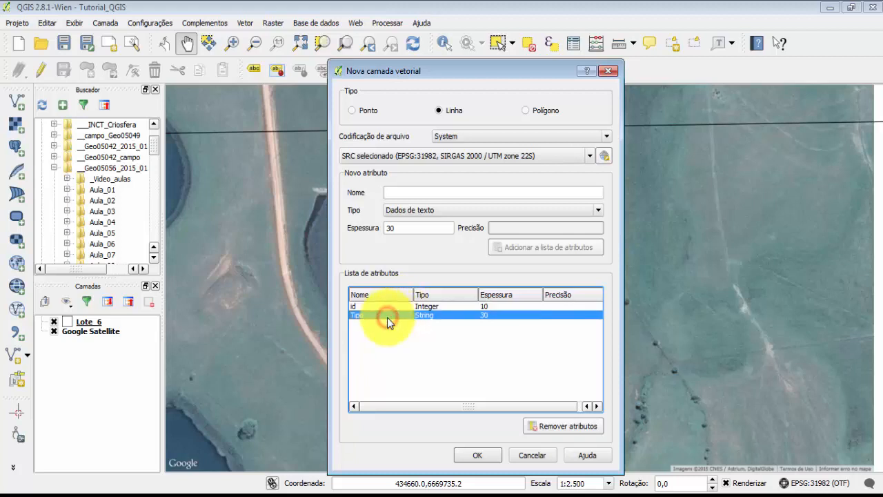
Step: Create the layer and save it as Estrada_linhas.shp in the Aula_03 folder
click(487, 455)
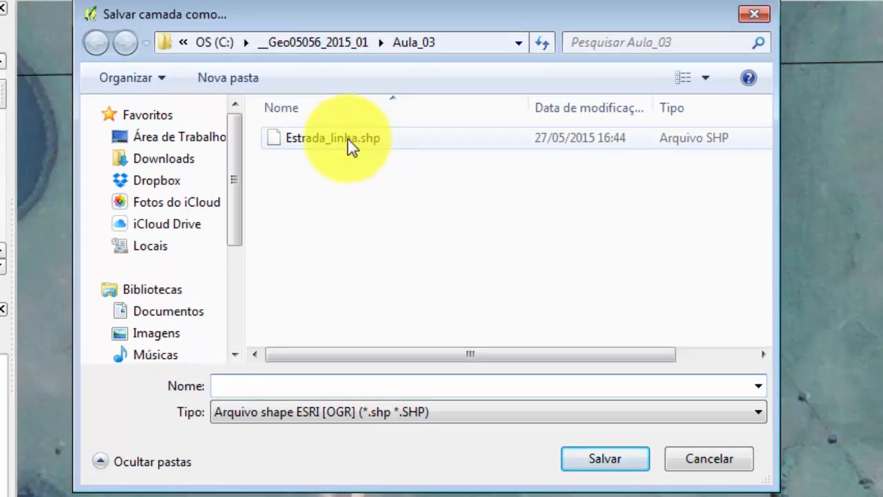
click(261, 384)
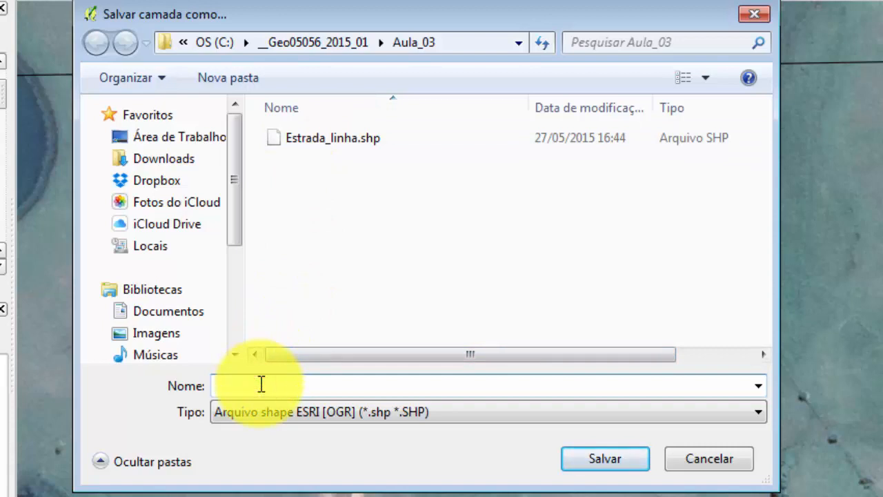
click(345, 136)
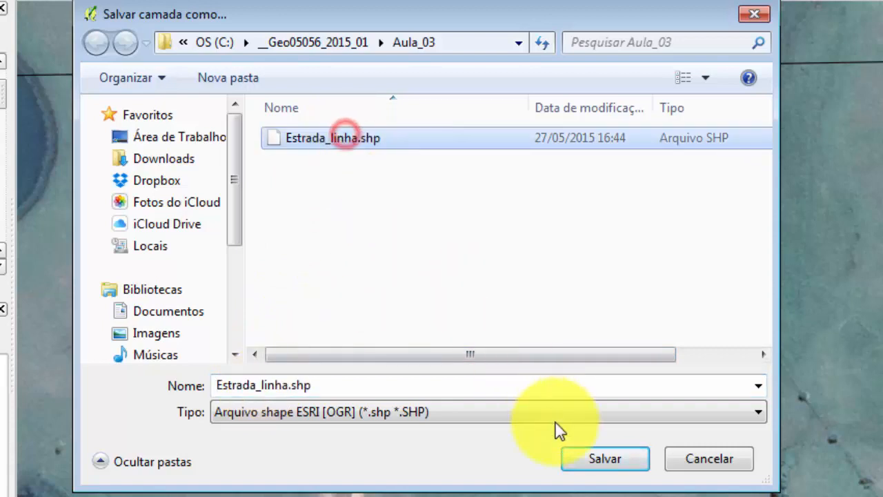
click(293, 387)
click(293, 386)
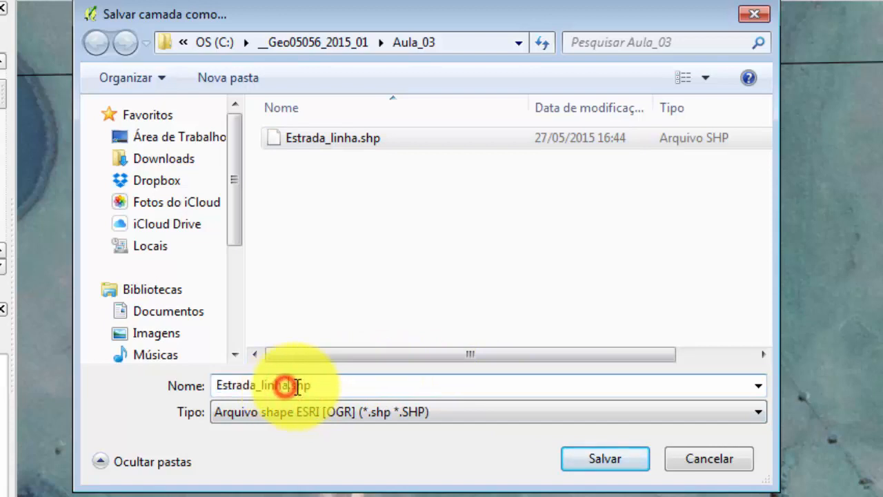
text(a)
key(BackSpace)
text(s)
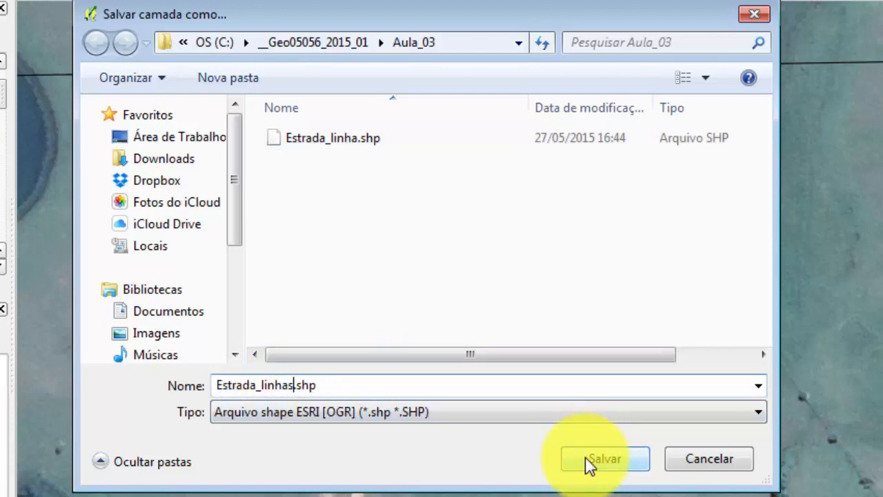
click(619, 457)
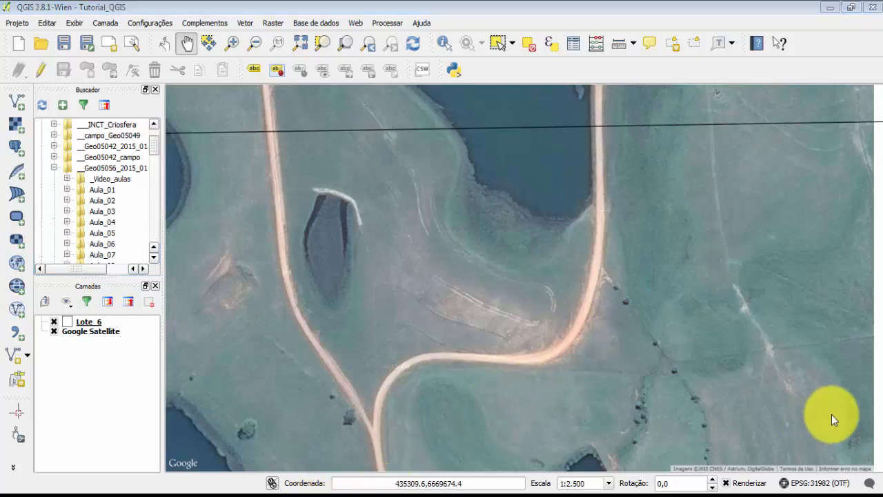
click(826, 444)
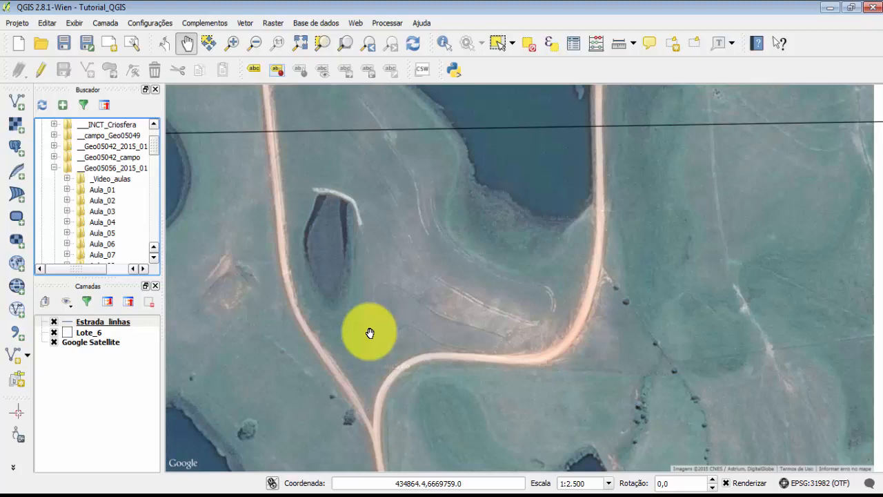
Step: Open the Estrada_linhas layer's style properties and set its simple line symbol's colour to red
click(120, 322)
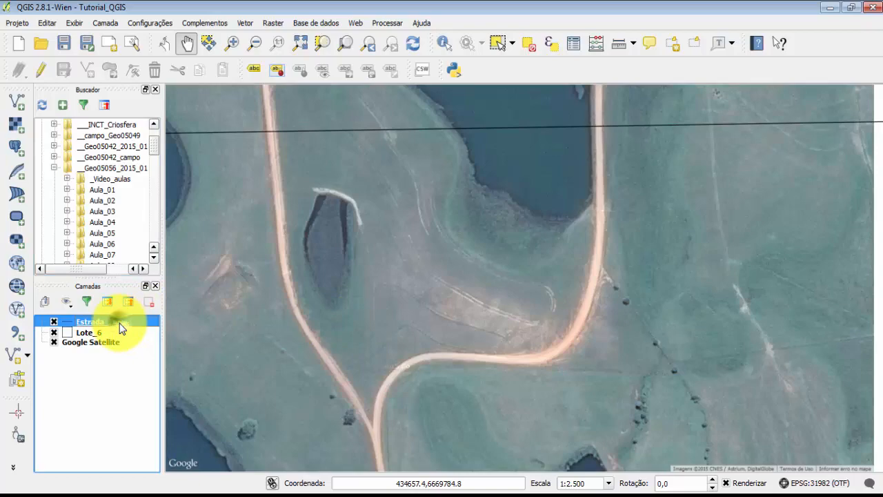
right_click(120, 322)
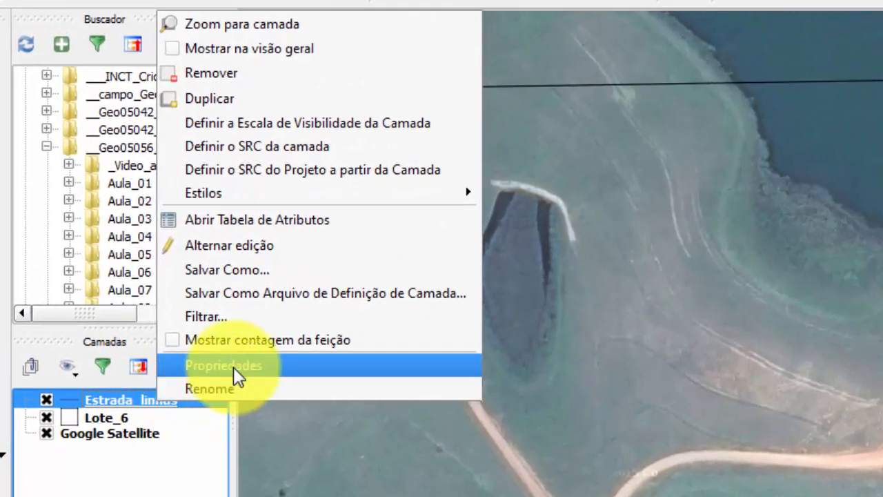
click(233, 366)
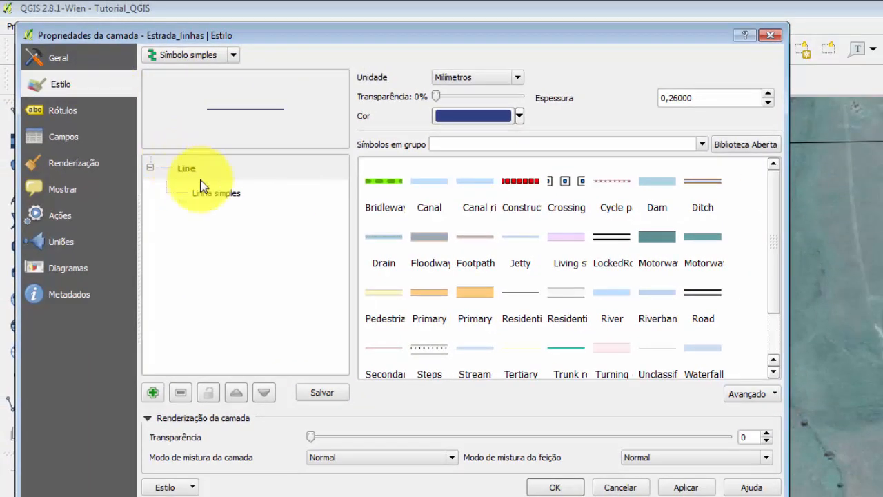
click(235, 197)
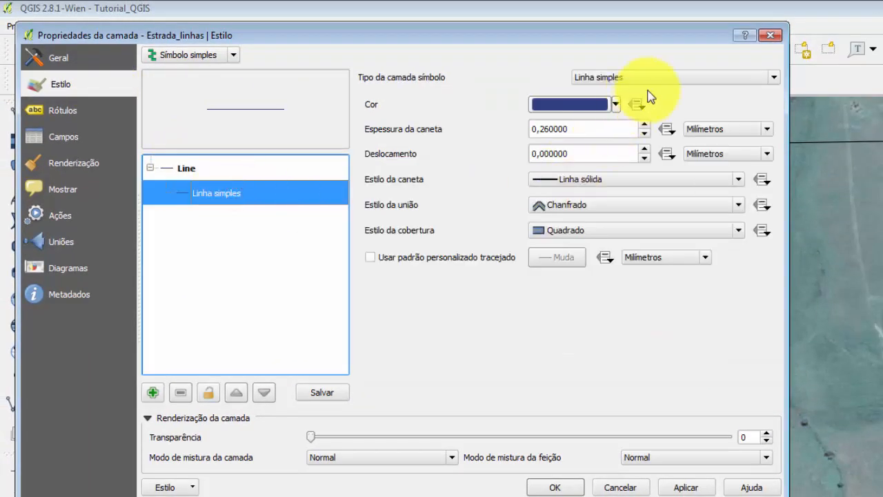
click(616, 108)
click(540, 137)
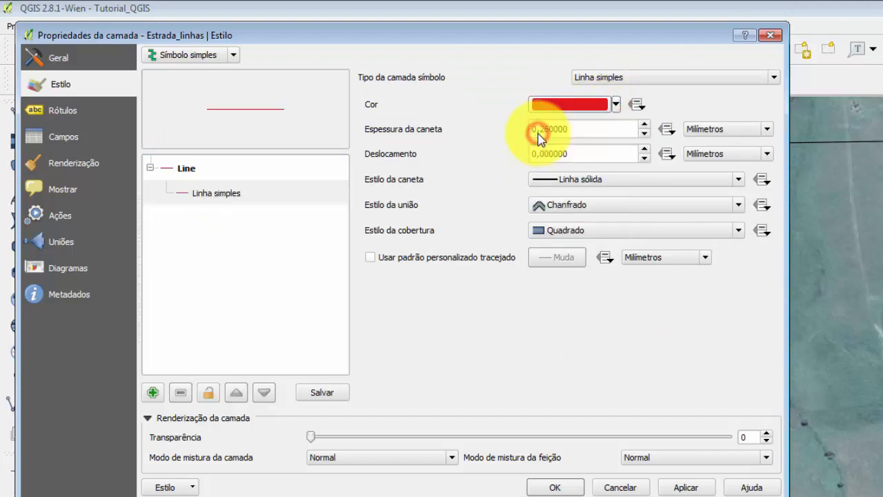
Step: Set the simple line symbol's pen width to 0,3 millimetres
click(574, 129)
drag(542, 129, 568, 128)
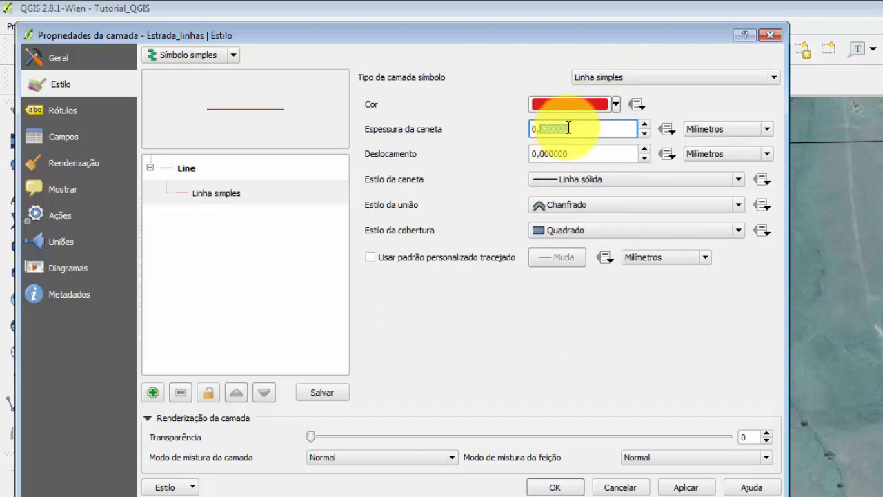
text(3)
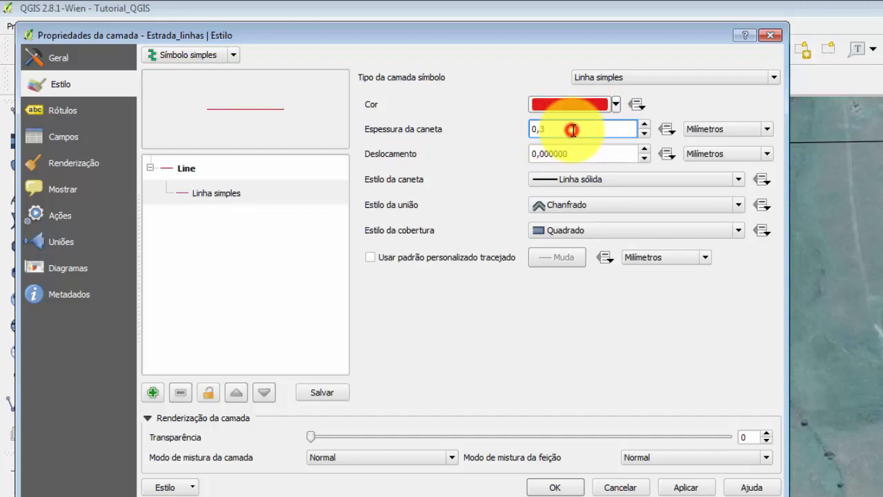
click(554, 319)
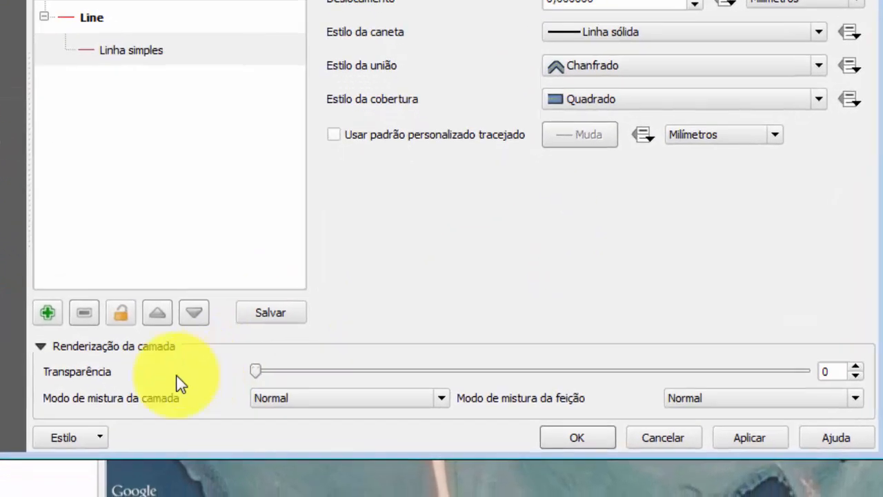
Step: Save the line style as the layer's default and accept the layer properties
click(99, 437)
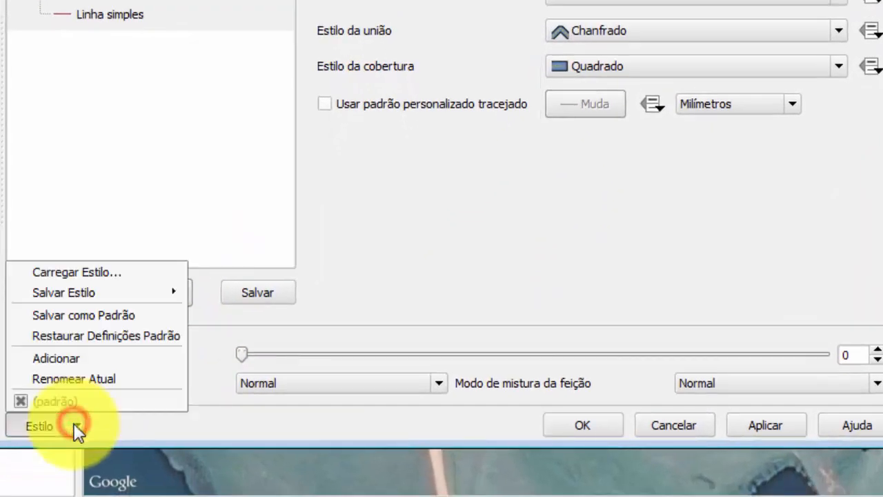
click(105, 319)
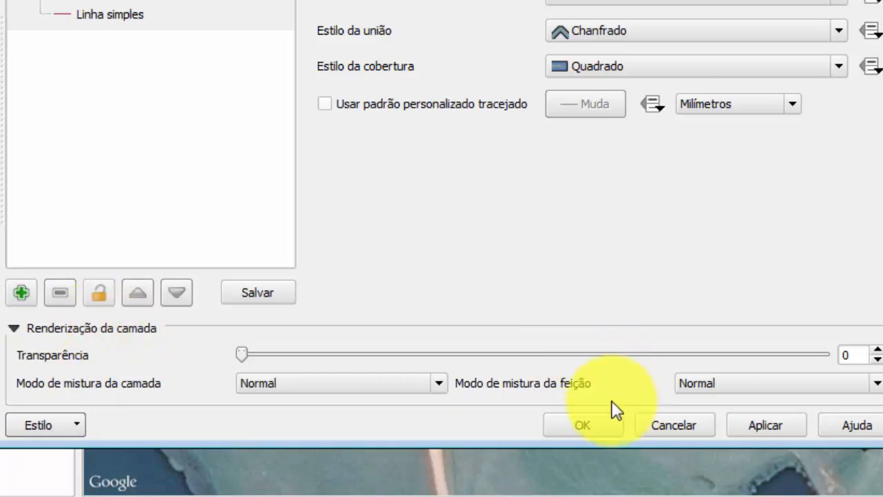
click(583, 425)
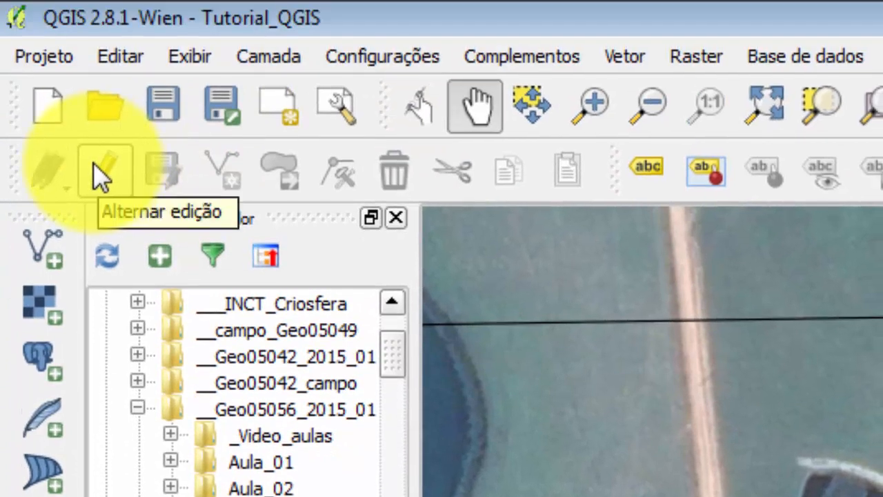
Step: Enable editing on Estrada_linhas and start a line feature at the Lote_6 boundary, tracing the dirt road south past the lake into its bend
click(94, 163)
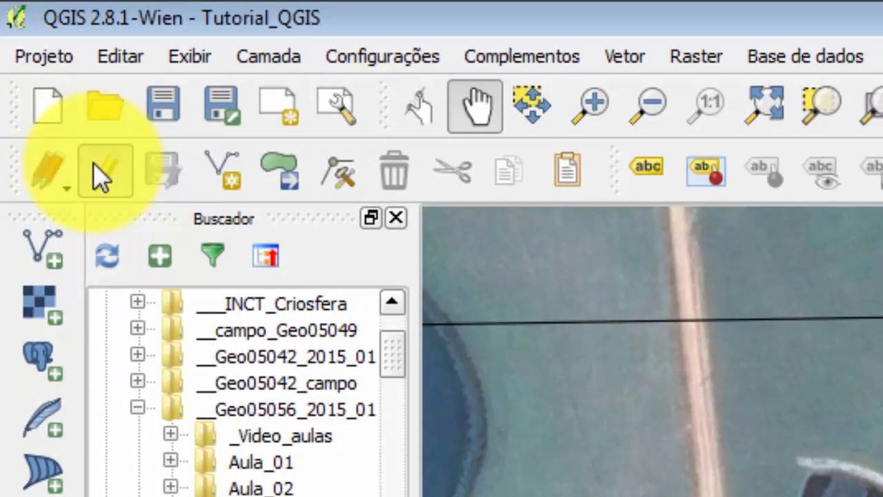
click(211, 167)
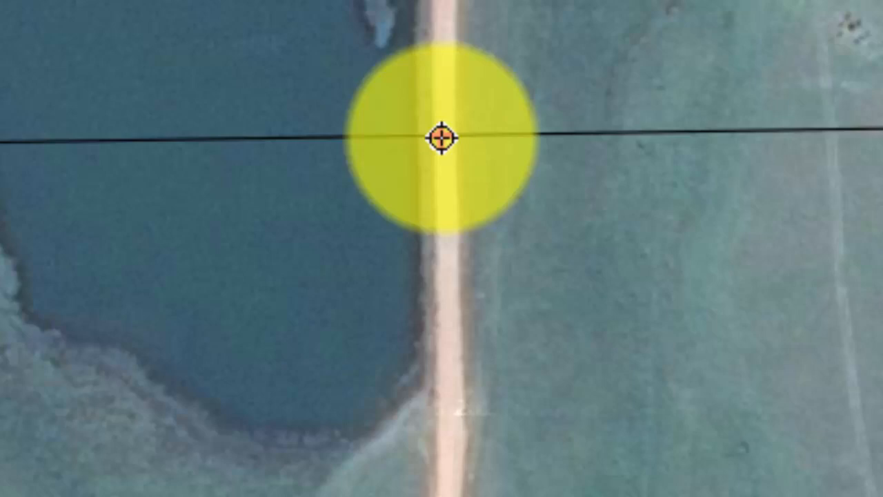
click(441, 138)
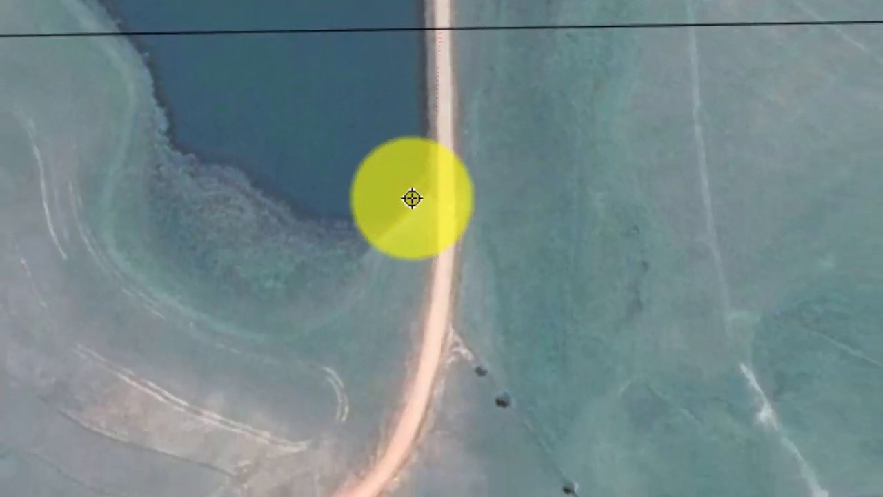
click(446, 238)
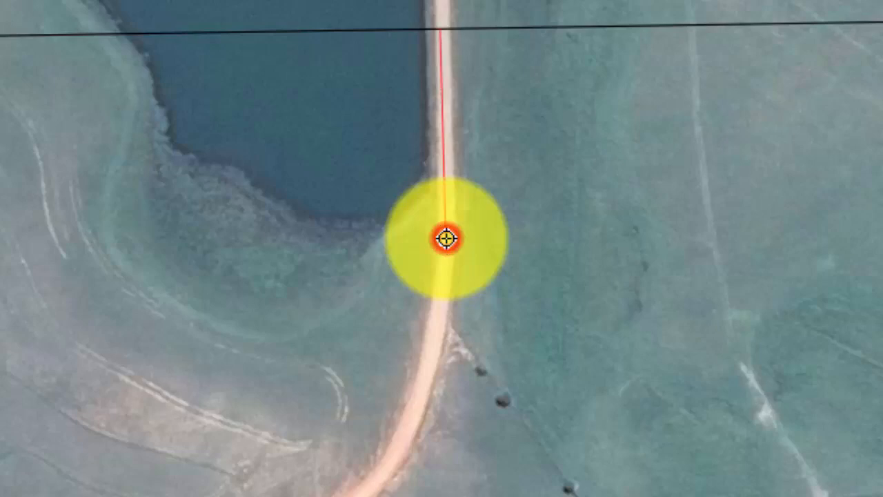
click(443, 283)
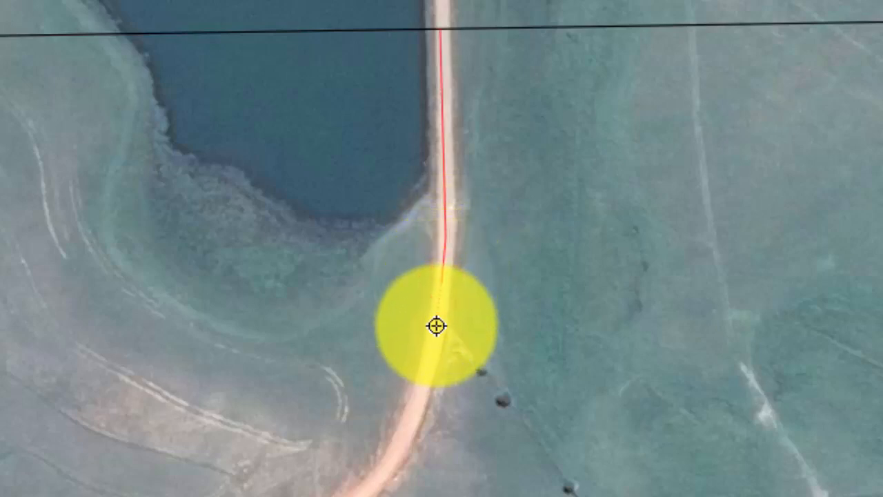
click(437, 322)
click(426, 382)
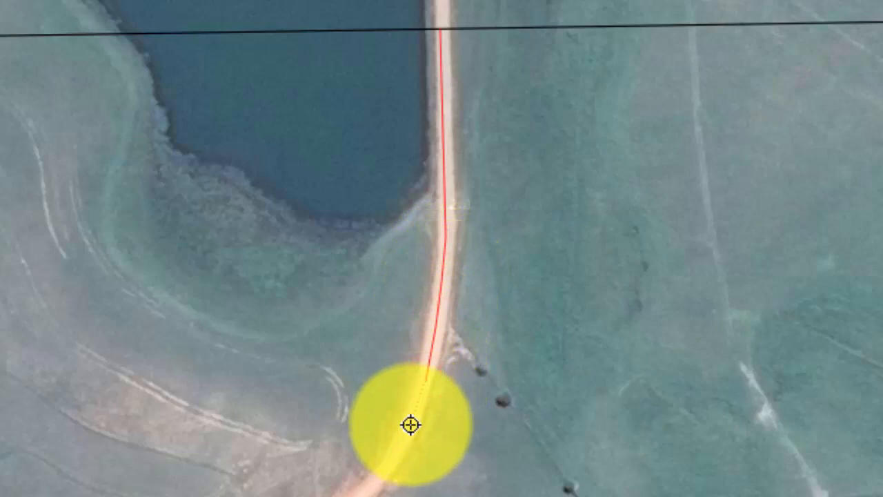
click(408, 430)
Step: Continue the road line around the bend and west along the straight stretch to the start of the next curve
click(661, 229)
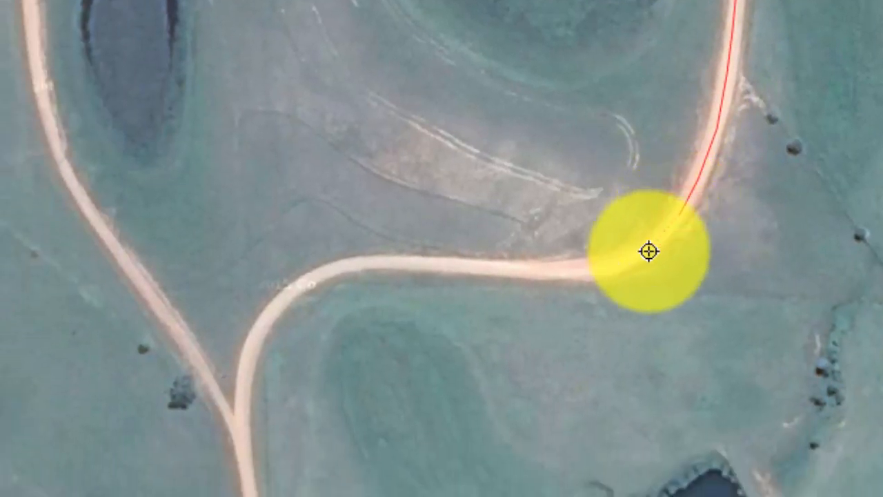
click(629, 269)
click(621, 263)
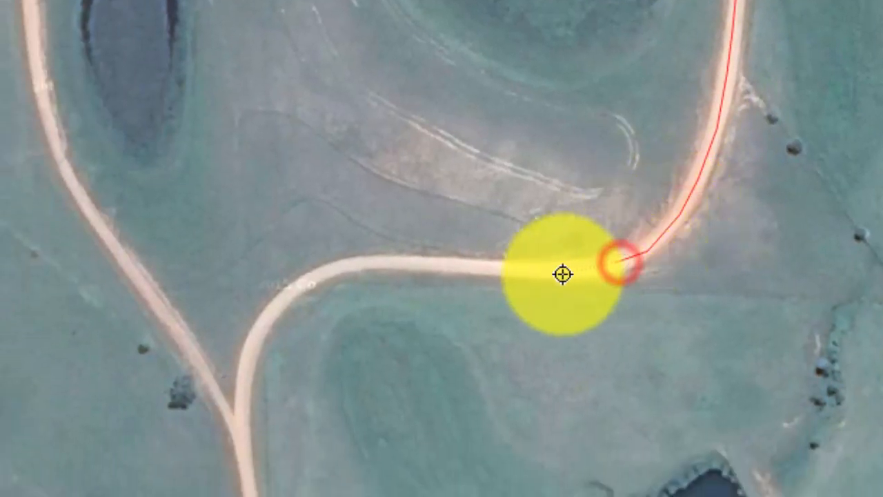
click(561, 273)
click(478, 269)
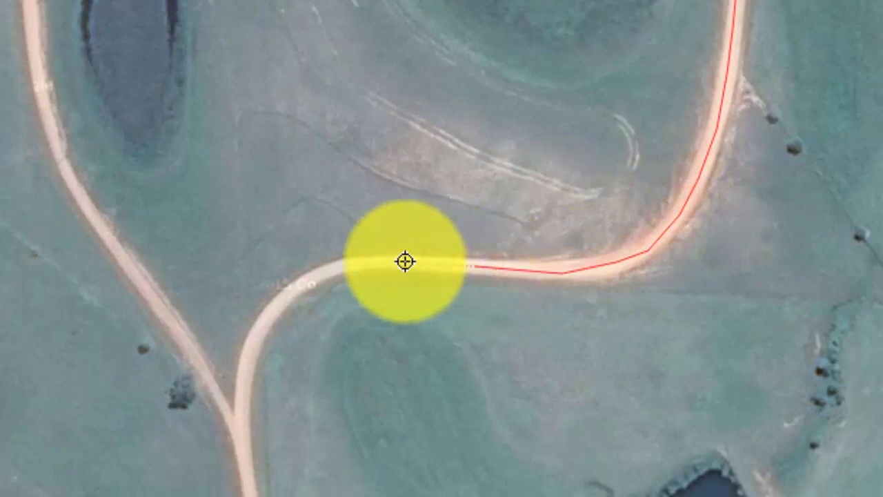
click(404, 260)
click(341, 264)
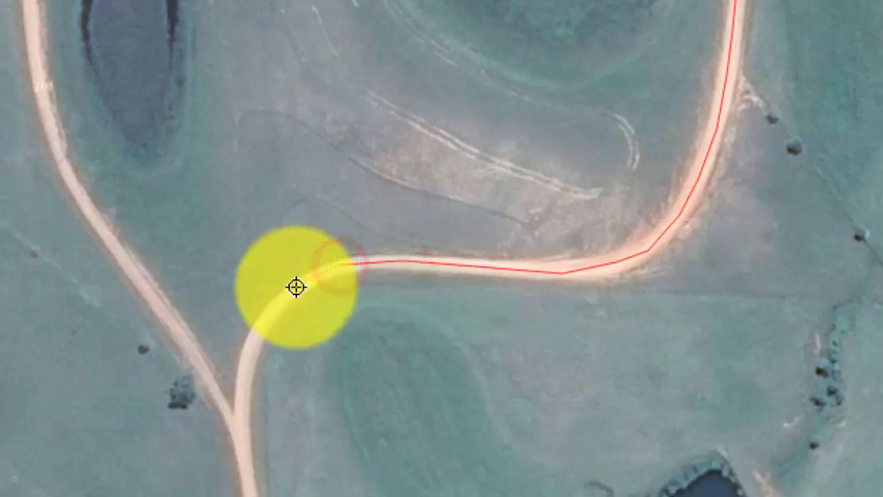
Step: Trace the road line around the second curve and down to the fork where the two dirt roads meet
click(297, 285)
click(271, 311)
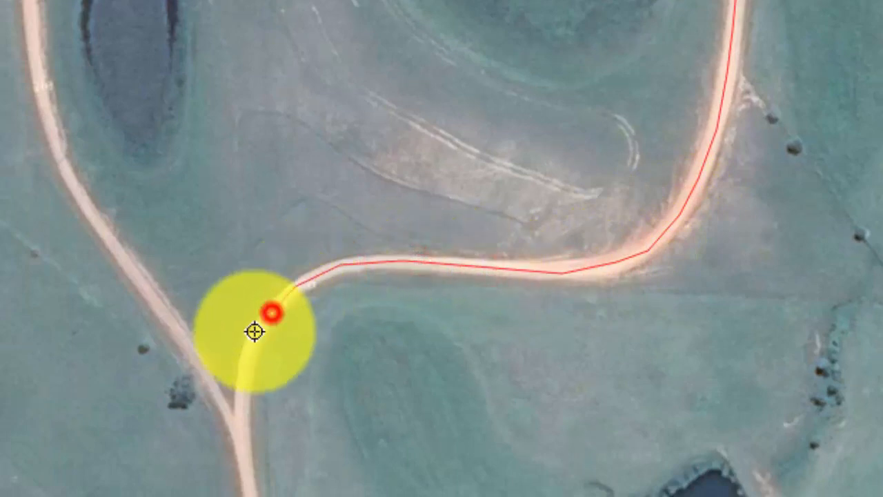
click(250, 341)
click(244, 376)
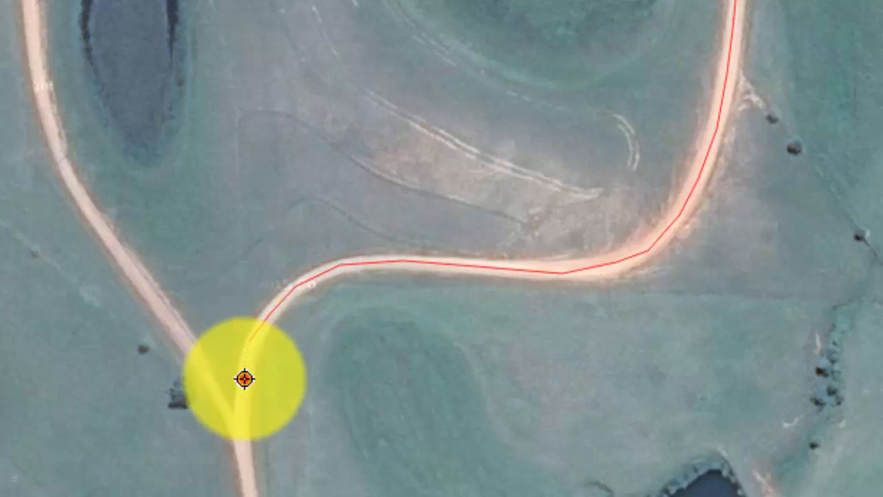
click(242, 411)
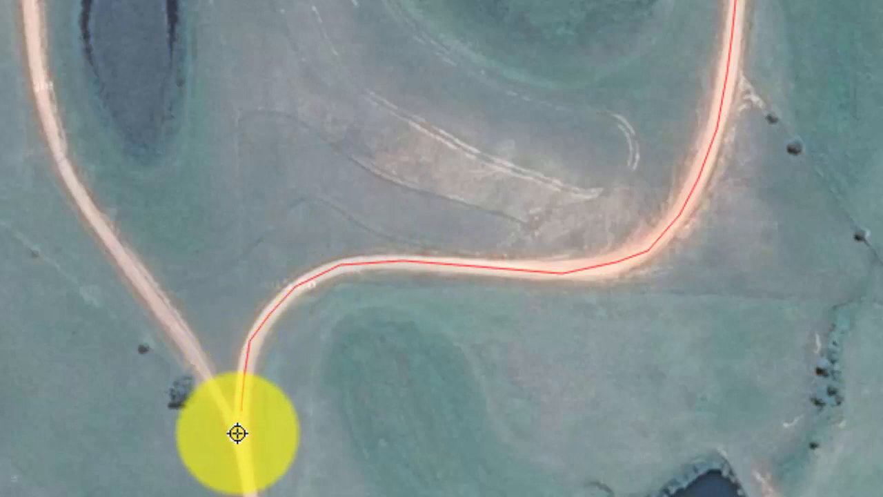
click(237, 434)
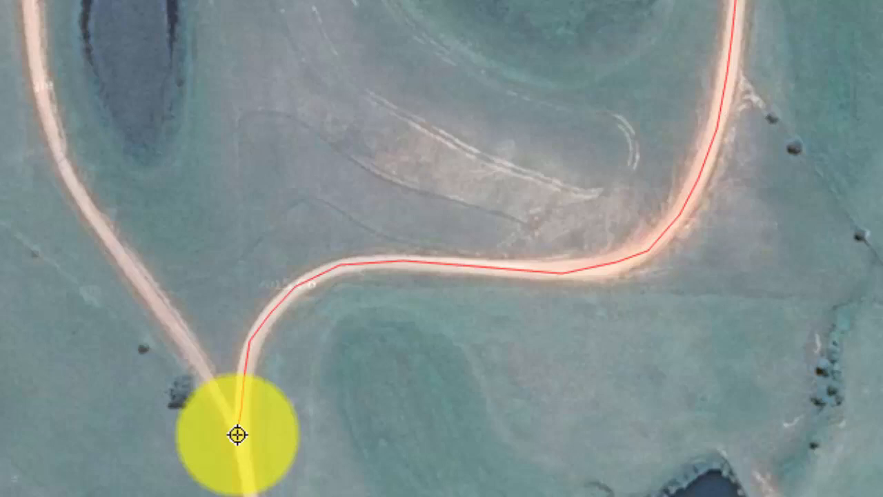
Step: Finish the first road line and save its attributes with id 1 and Tipo Caminho
right_click(237, 434)
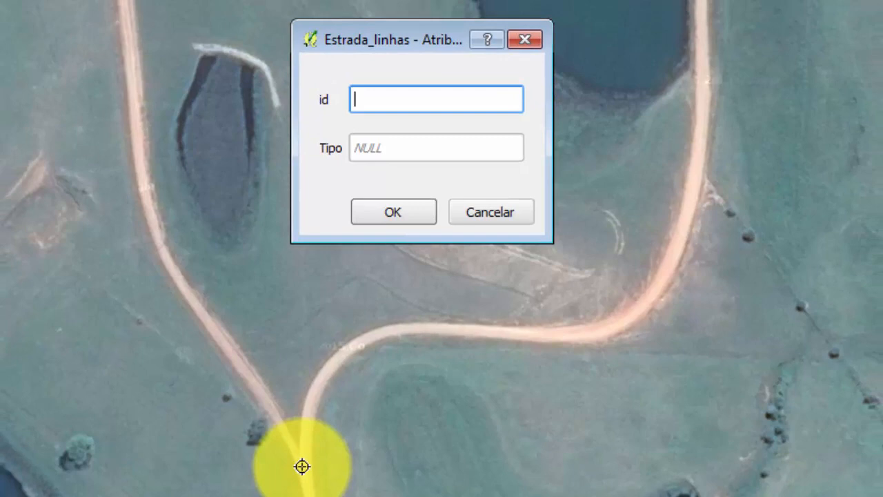
click(405, 147)
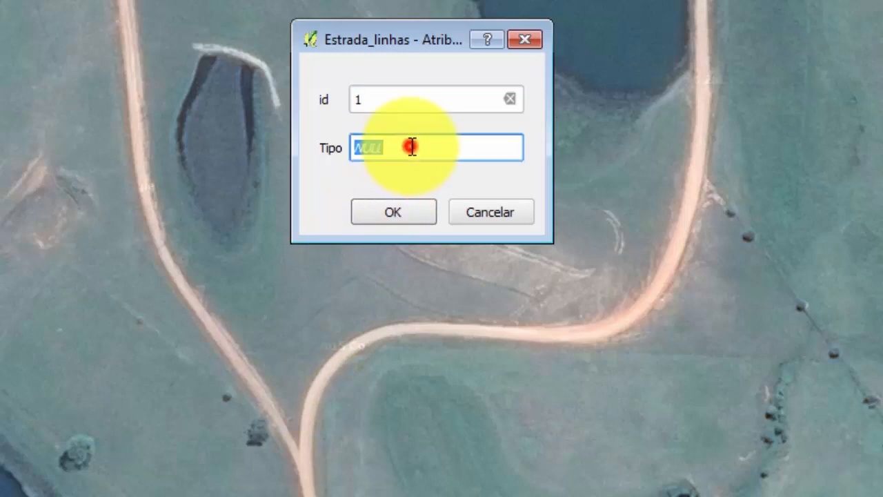
text(Caminho)
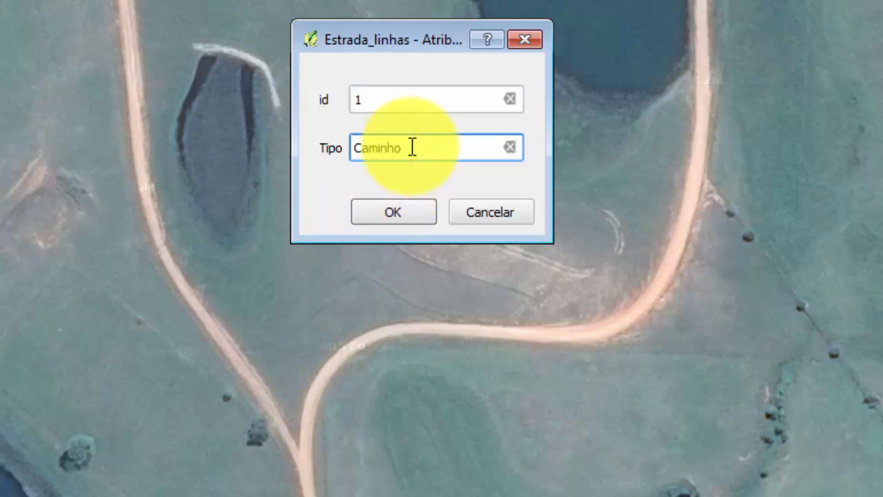
click(396, 214)
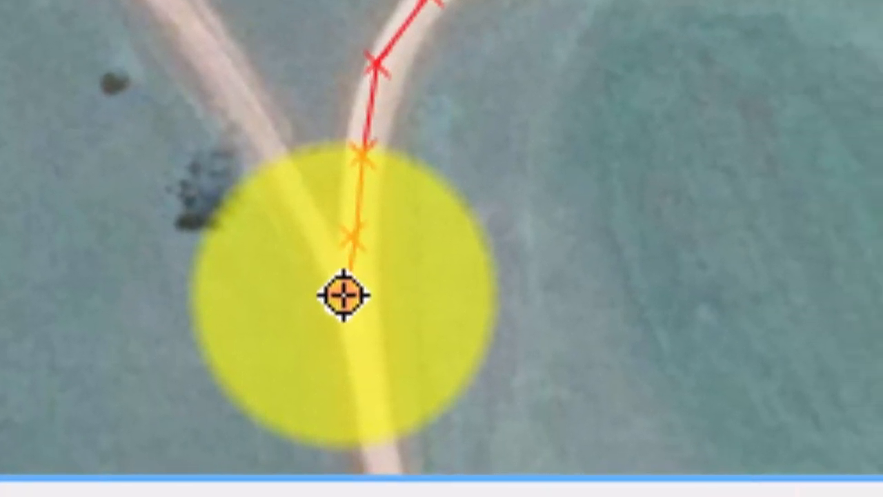
Step: Digitize the western road branch from the last vertex at the fork north past the narrow pond to the Lote_6 boundary
click(343, 296)
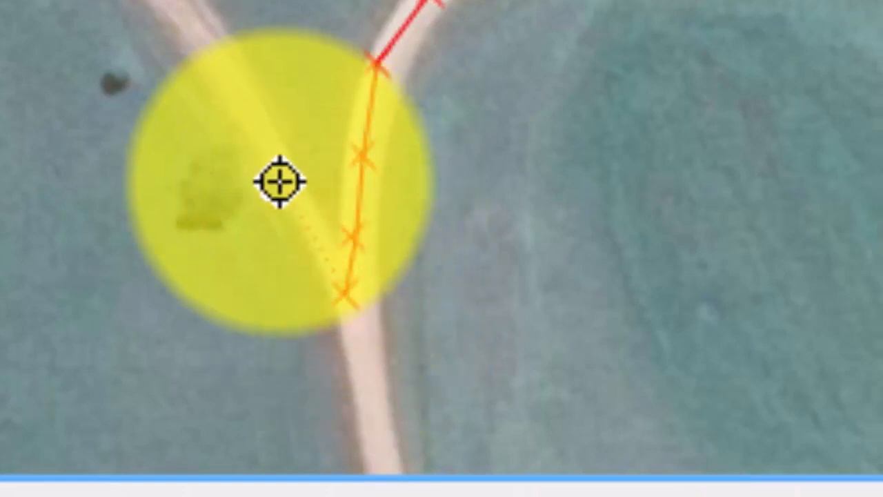
click(283, 180)
click(405, 414)
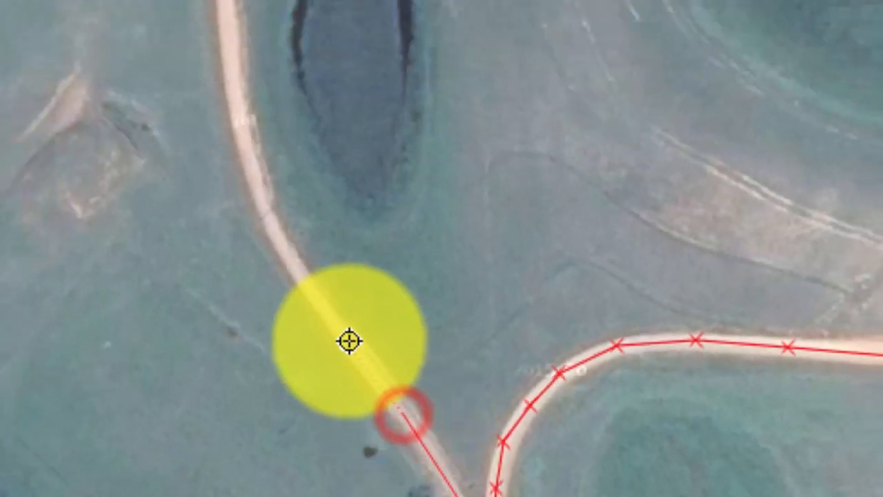
click(343, 334)
click(294, 268)
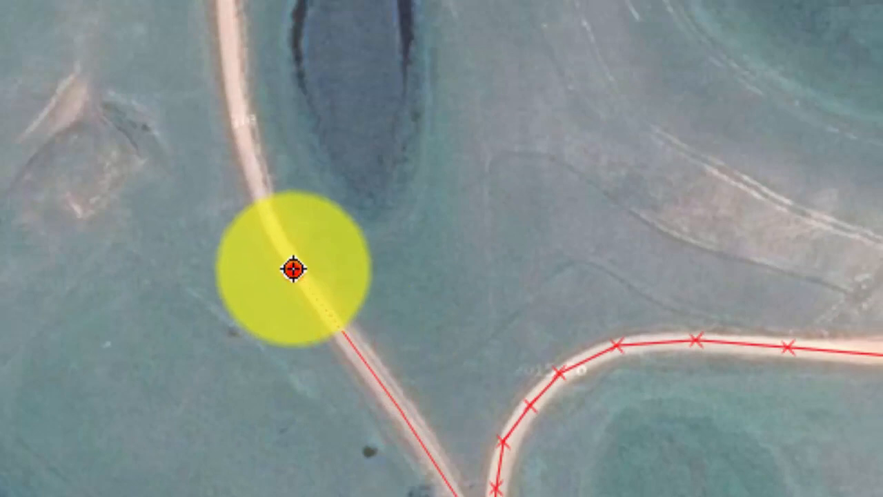
click(261, 200)
click(241, 128)
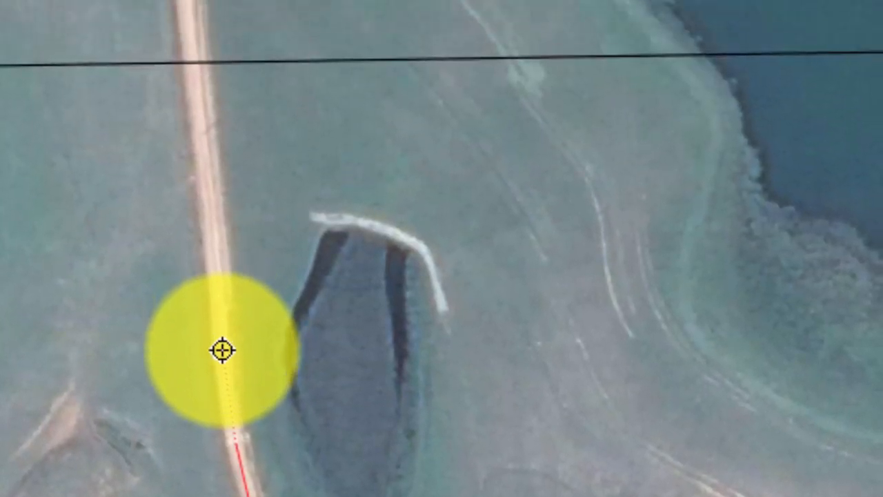
click(232, 146)
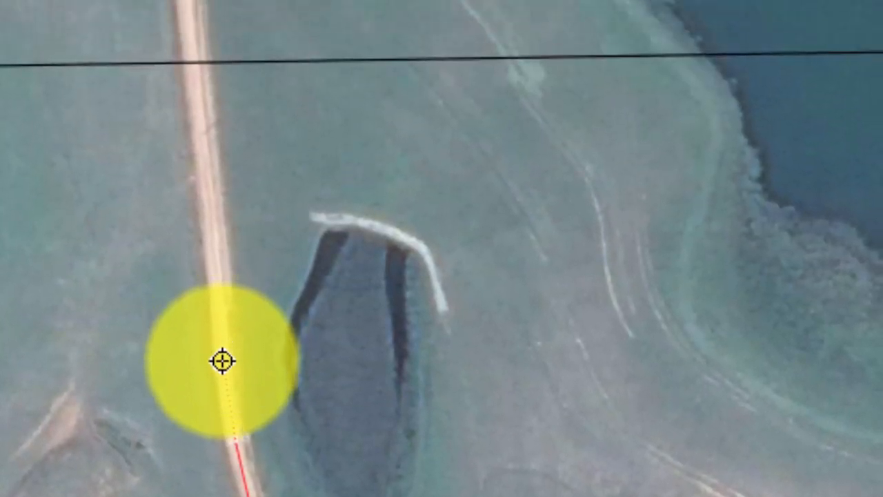
click(195, 61)
Step: Finish the western road line and save its attributes with id 1 and Tipo Caminho
right_click(196, 61)
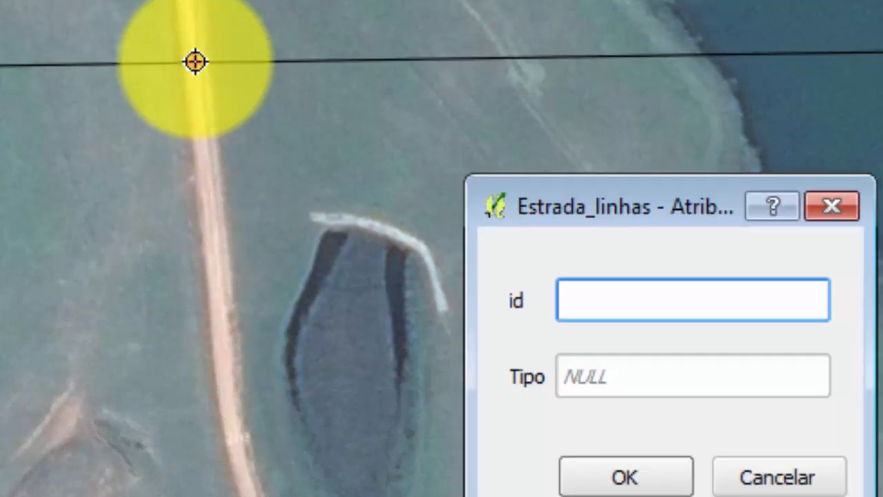
text(1)
click(624, 372)
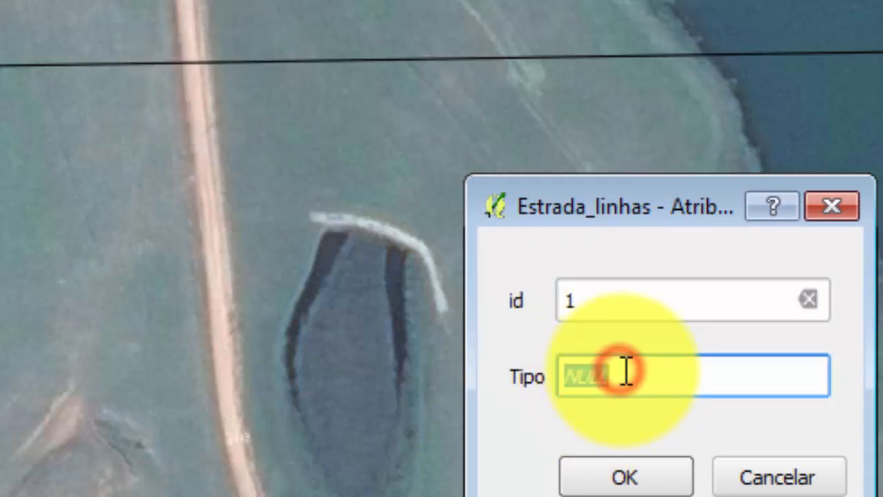
text(C)
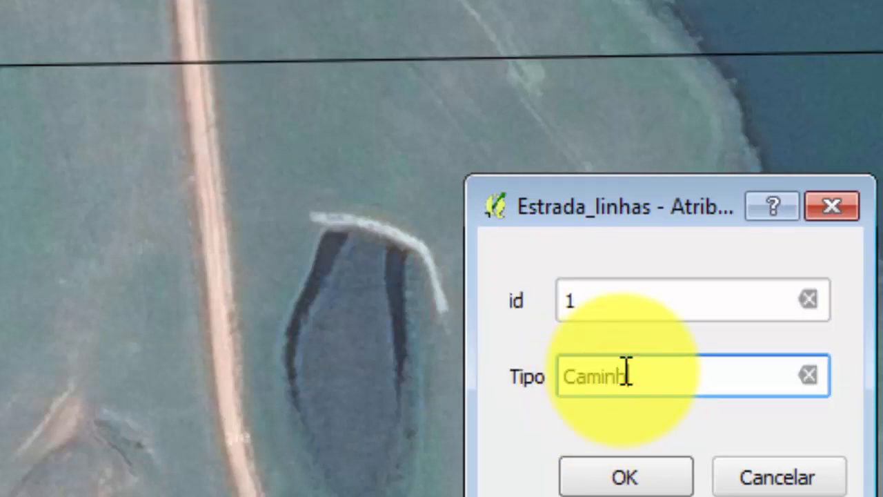
text(aminho)
click(666, 479)
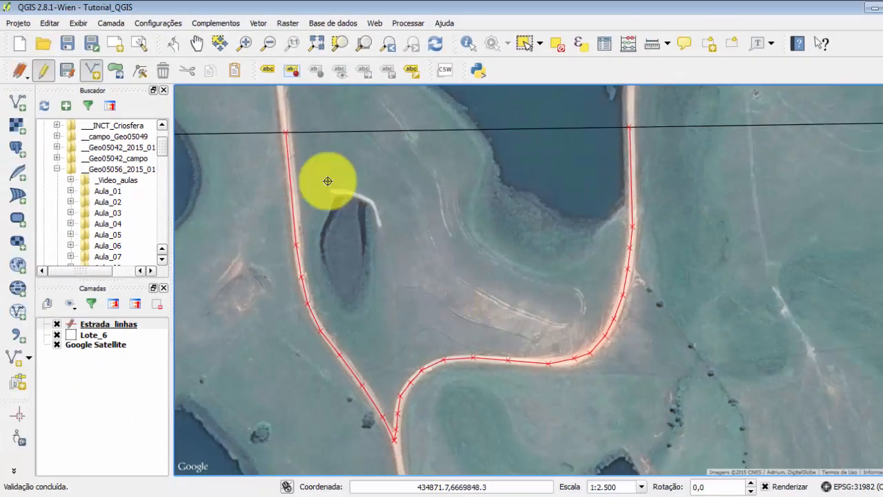
Step: Start a third line at the fork and trace the dirt road south to the farm buildings beside the trees
click(198, 46)
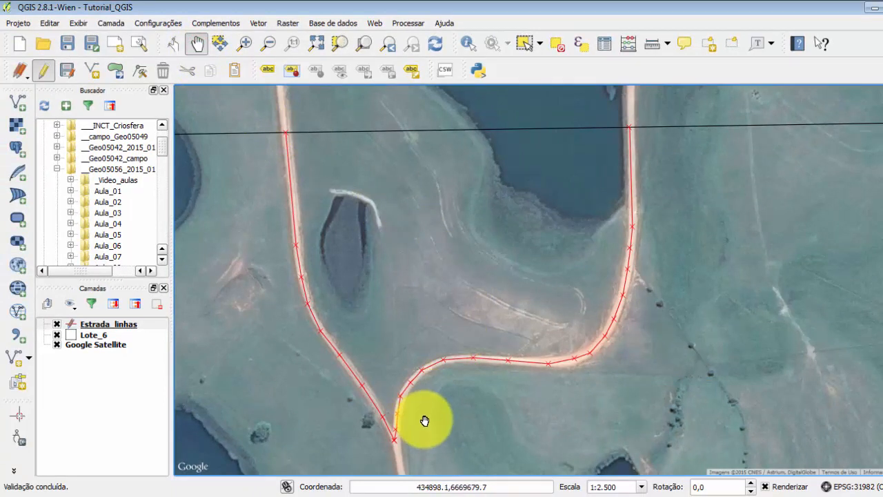
drag(399, 441, 428, 97)
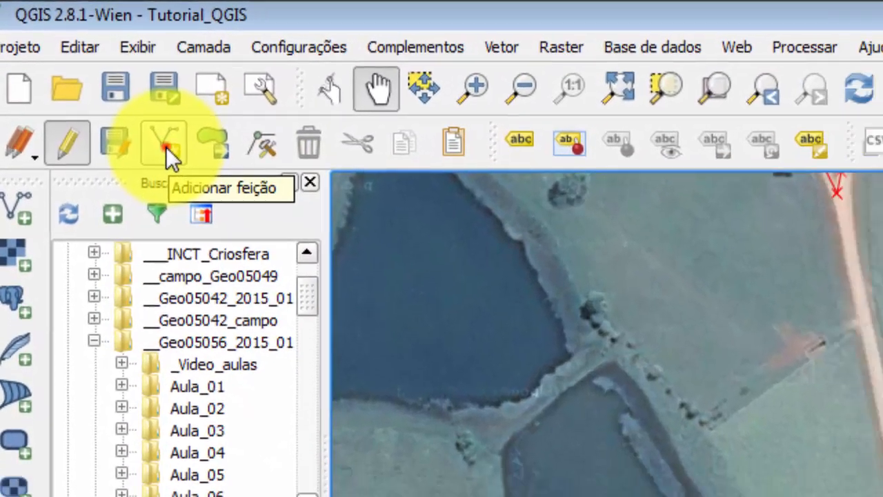
click(166, 149)
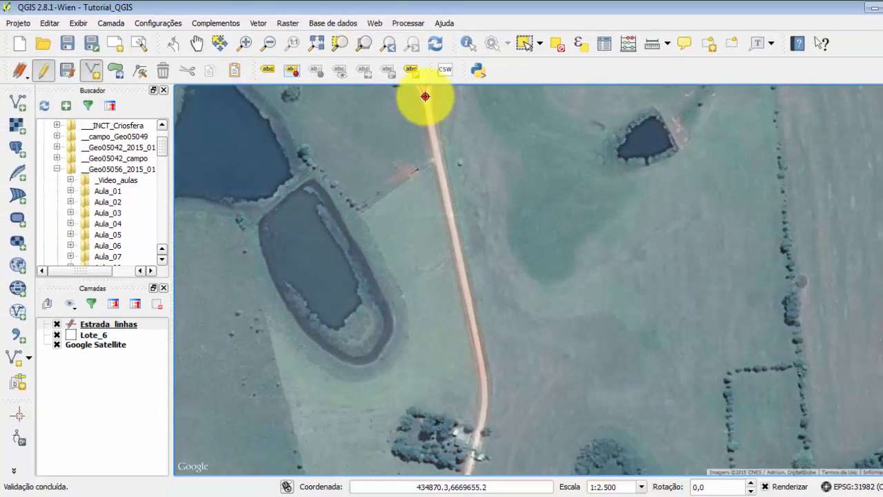
click(425, 96)
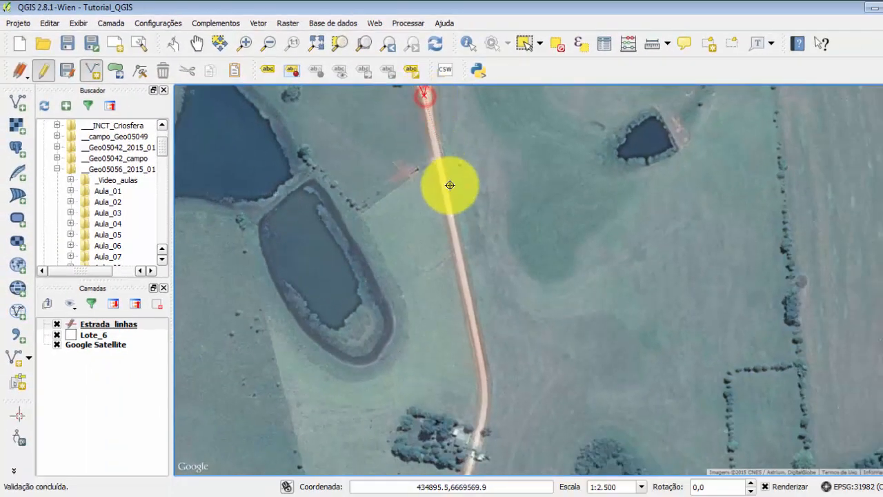
click(484, 378)
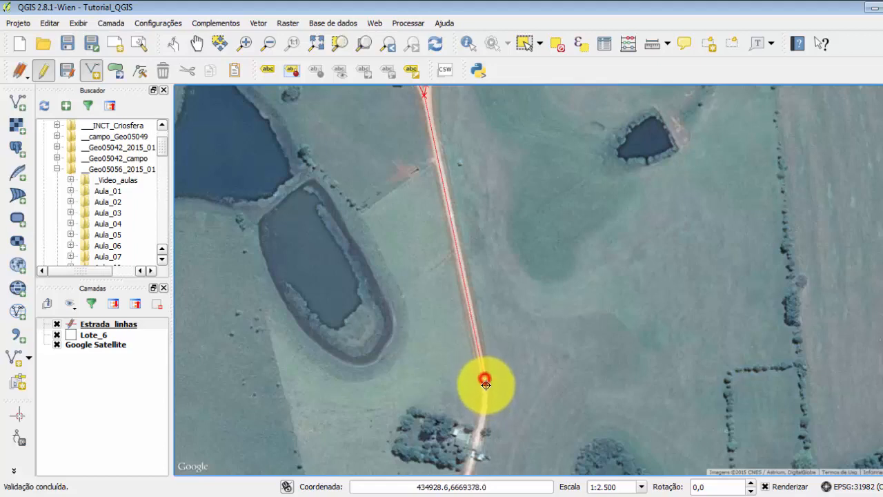
click(480, 425)
right_click(480, 424)
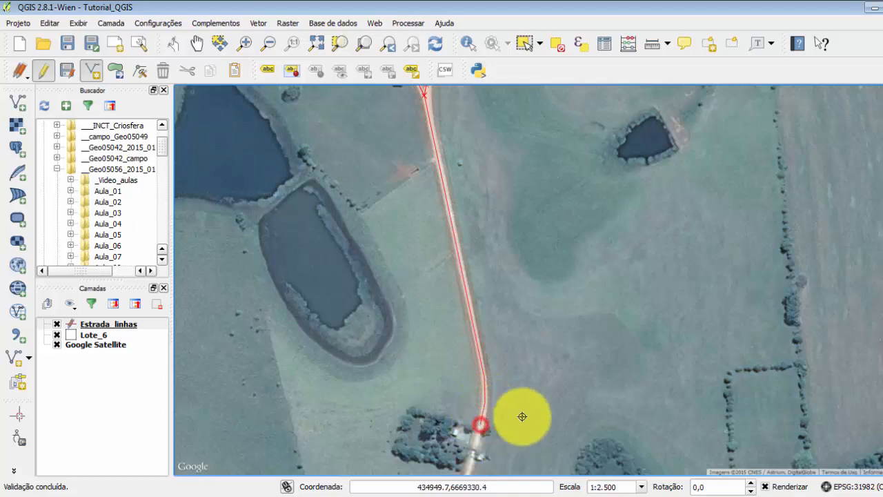
Step: Continue the third line south across the paved highway to the southern Lote_6 boundary and end the line there
click(198, 43)
drag(479, 424, 518, 113)
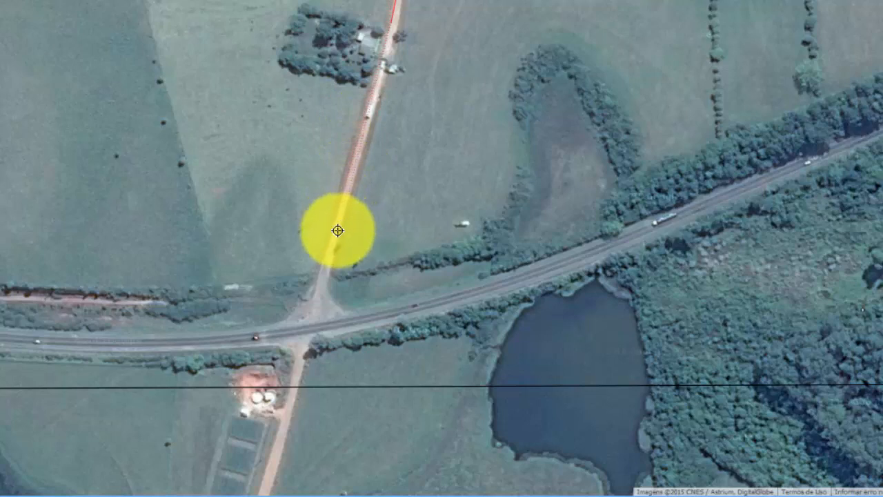
right_click(294, 387)
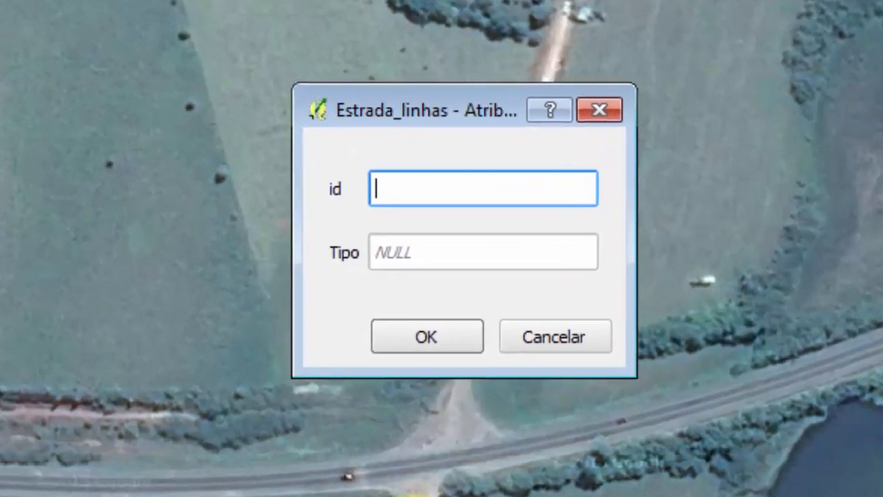
Step: Save the third road line's attributes with id 1 and Tipo Caminho
text(1)
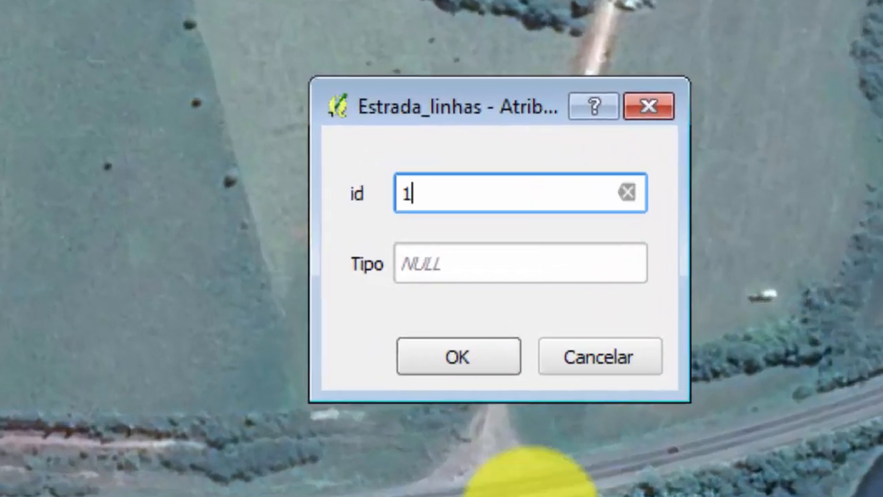
click(485, 269)
text(Caminho)
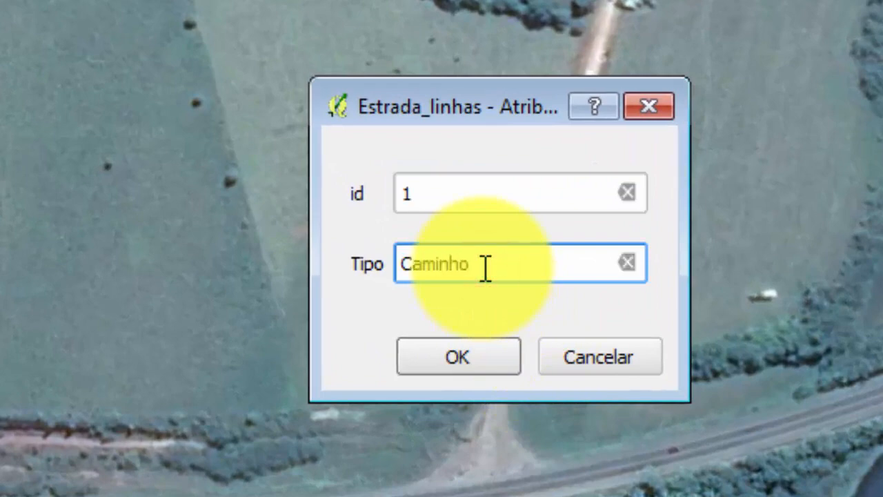
click(457, 356)
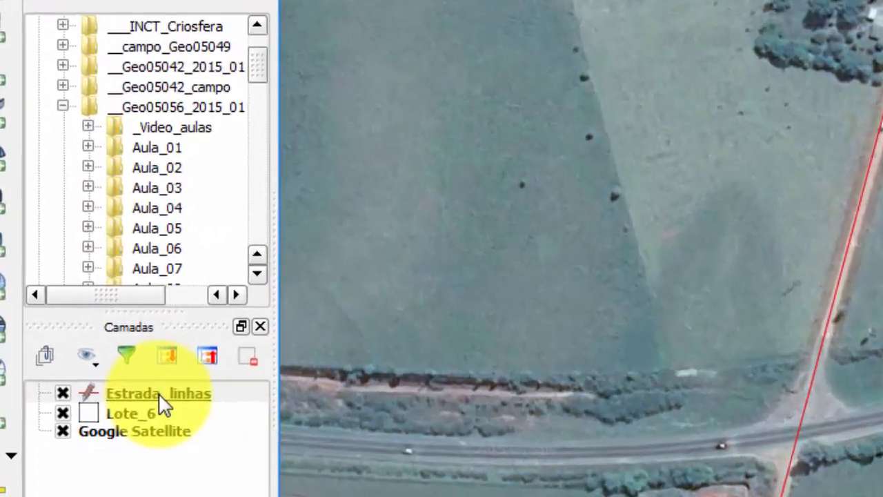
Step: Select the eastern, western and southern road lines one at a time, and clear the selection
right_click(85, 324)
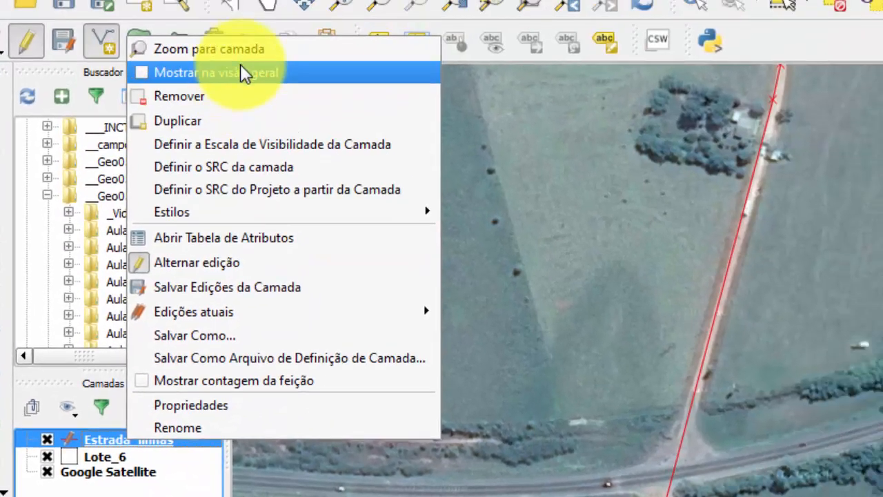
click(233, 52)
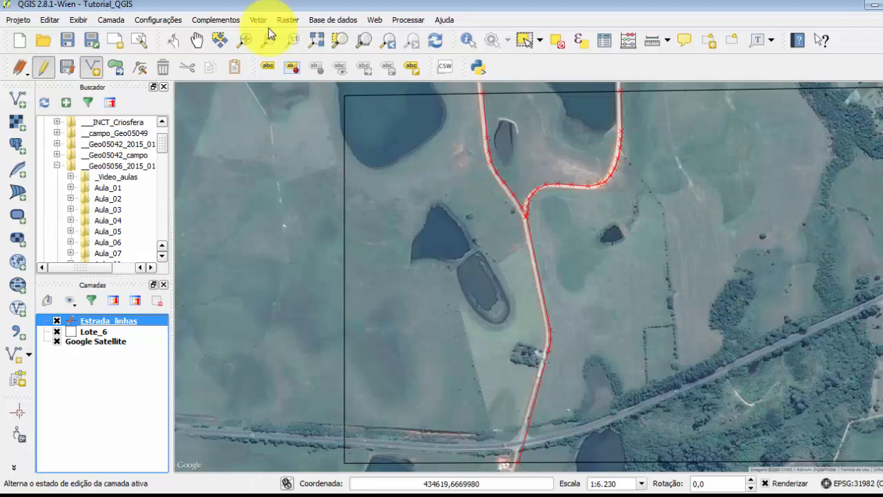
click(198, 40)
drag(630, 219, 510, 206)
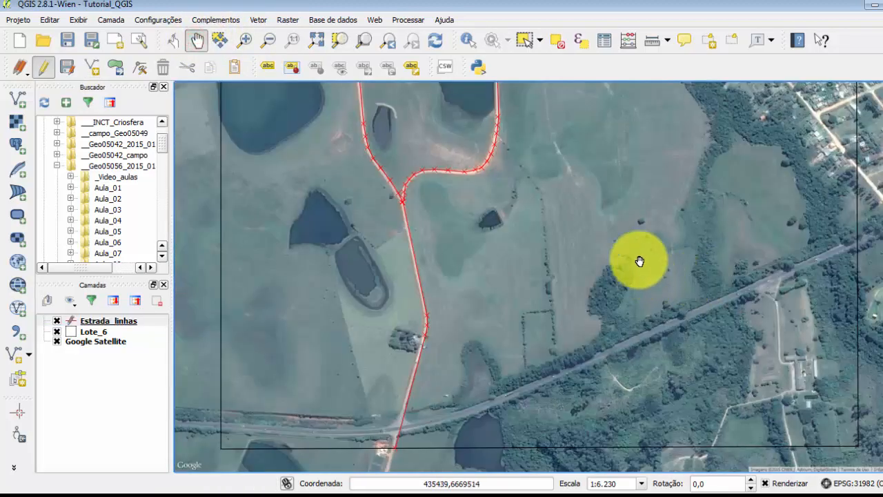
drag(637, 258, 674, 287)
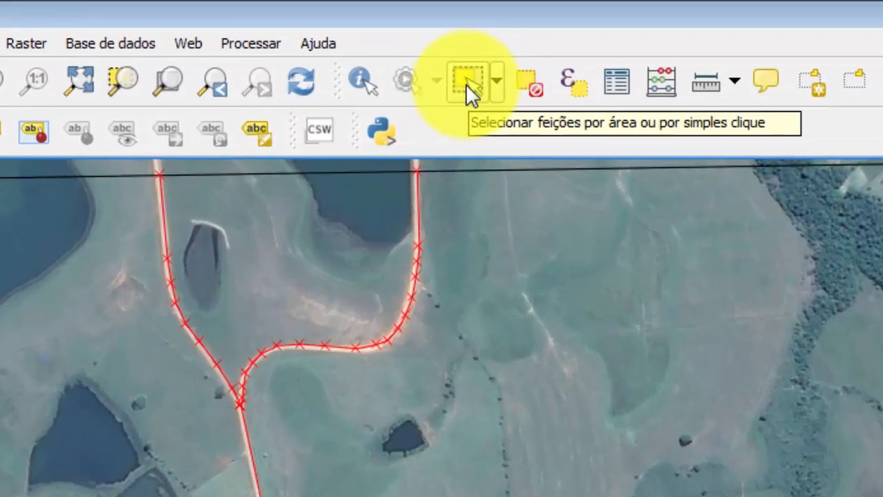
click(466, 83)
click(419, 220)
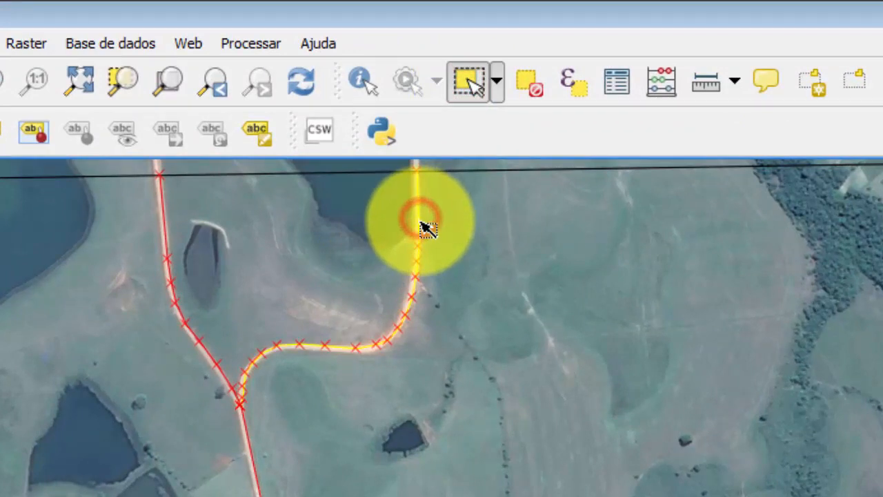
click(455, 237)
click(169, 238)
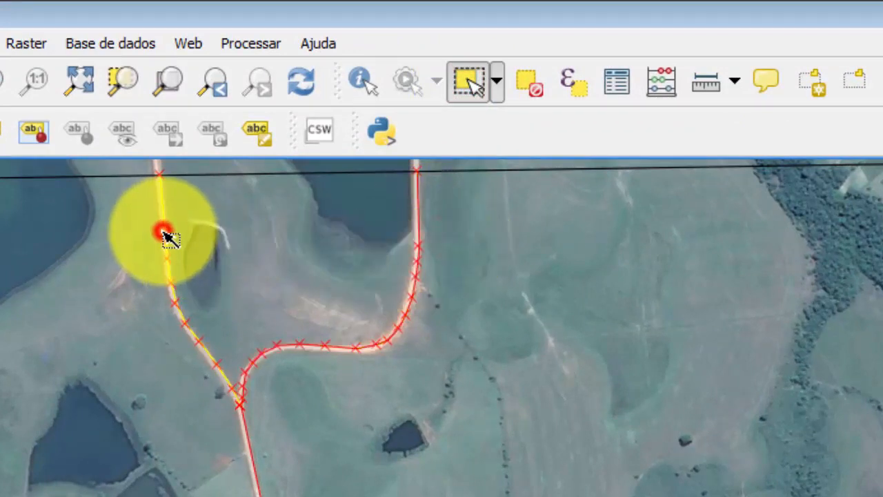
click(256, 459)
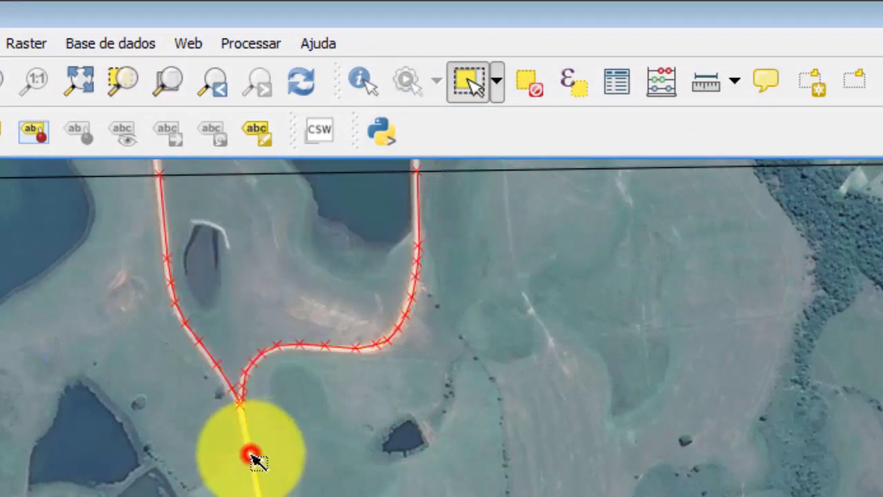
click(353, 456)
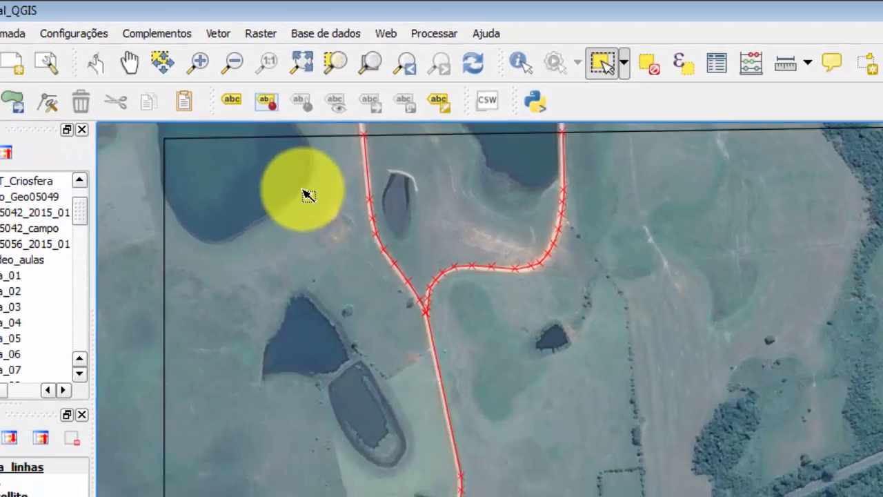
Step: Select all three road lines together with a selection rectangle around the fork, and deselect them
drag(302, 191, 670, 489)
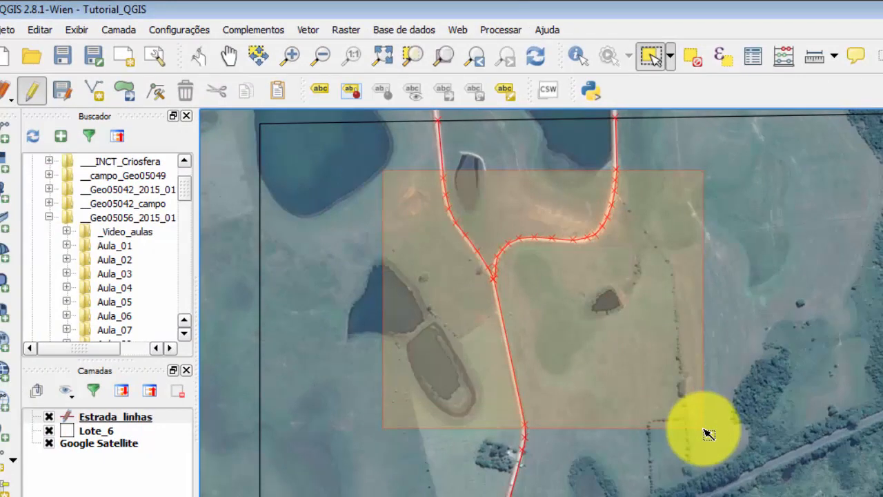
drag(708, 433, 701, 433)
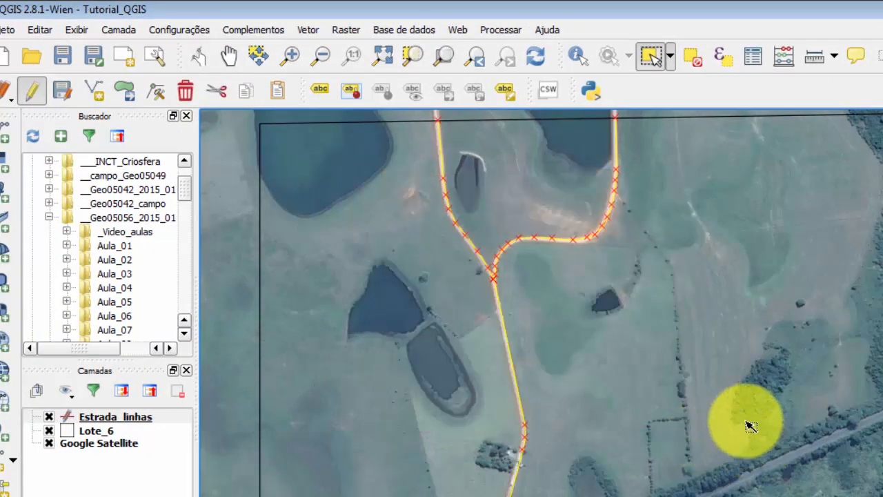
click(647, 315)
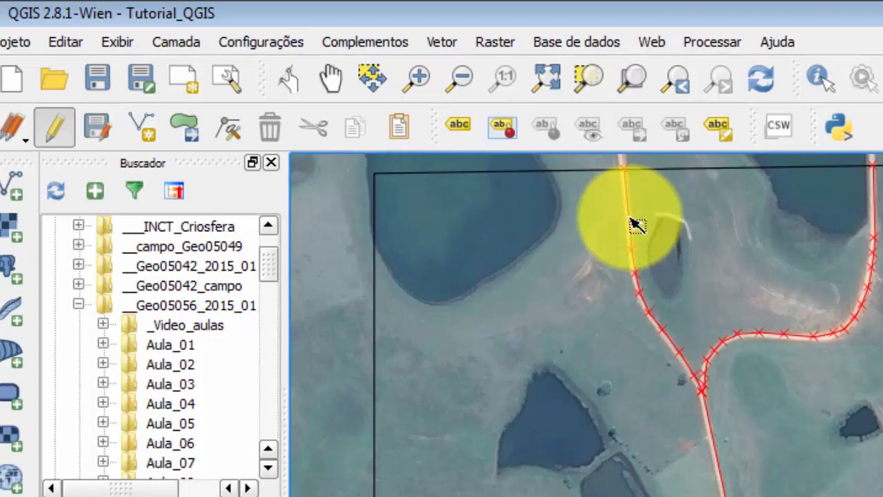
Step: Move the western road line westward off its road with the Move Feature tool, and undo the move
click(636, 225)
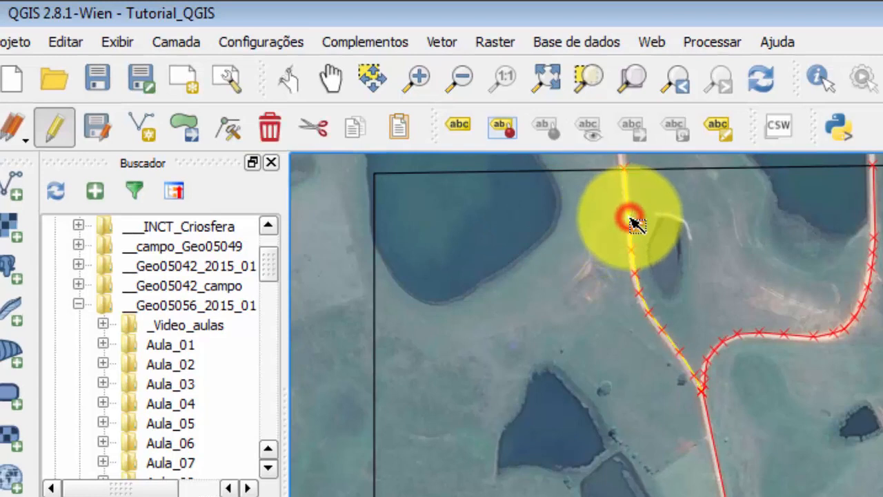
click(189, 141)
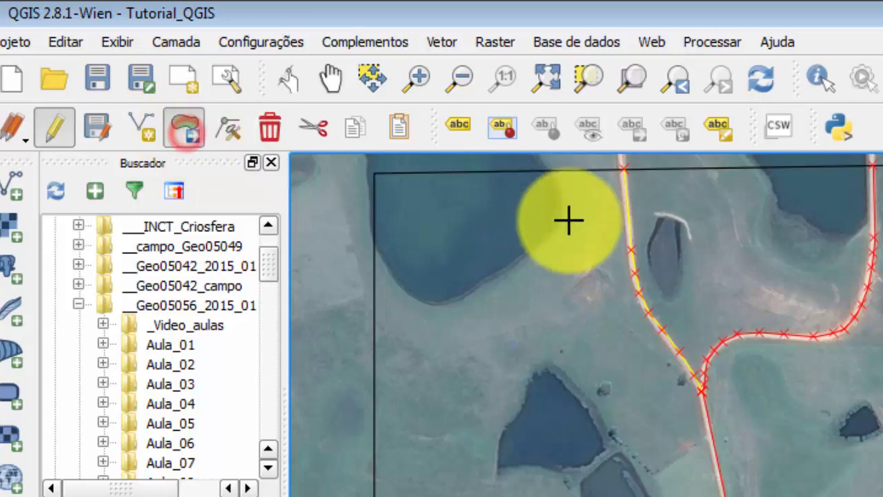
drag(629, 226, 520, 241)
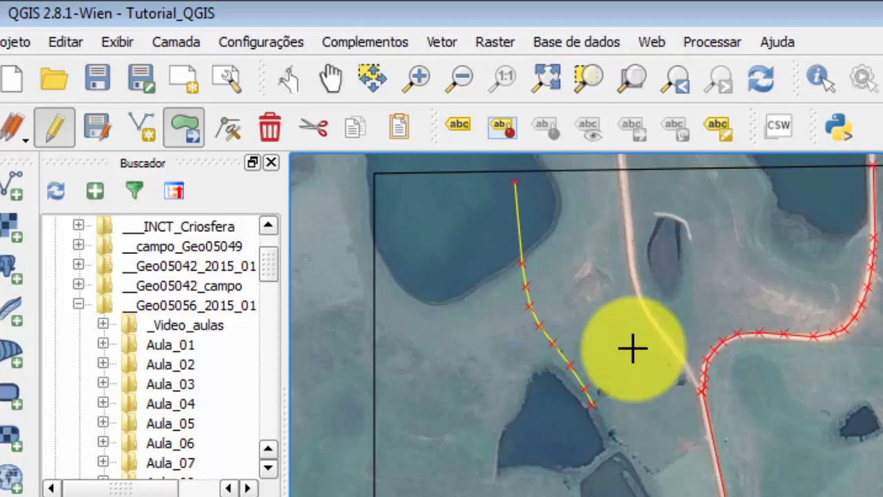
click(67, 41)
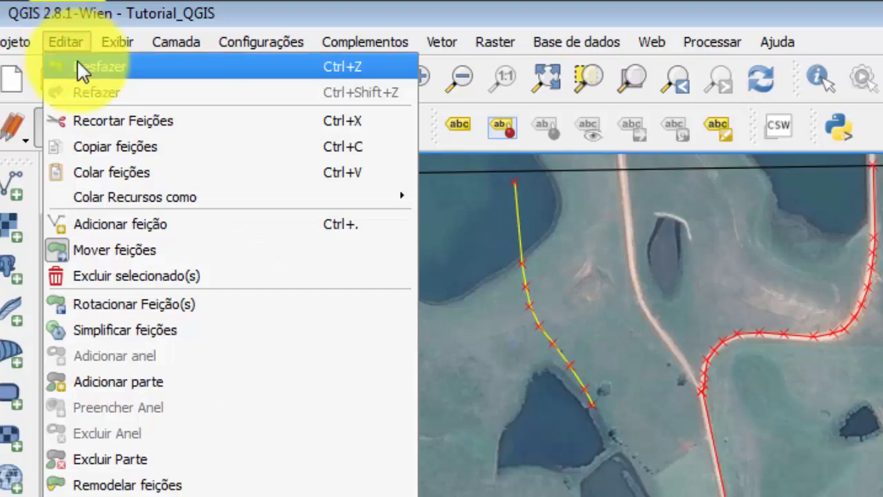
click(77, 64)
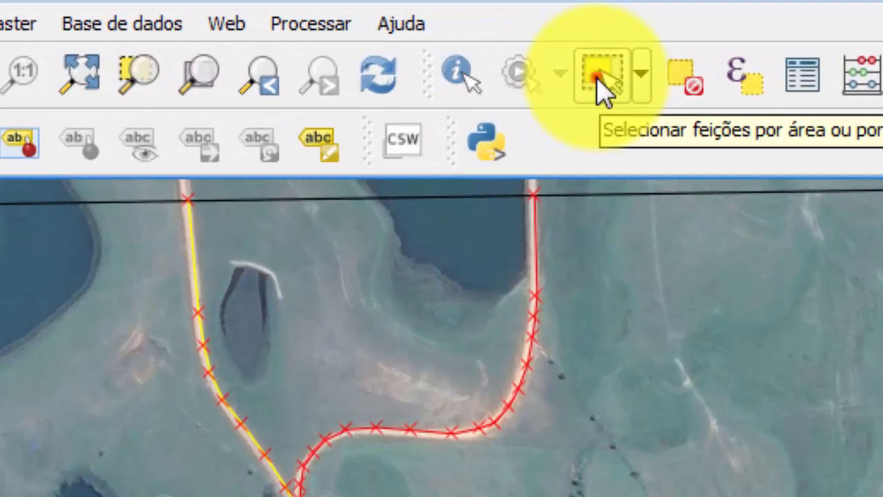
click(597, 73)
click(136, 252)
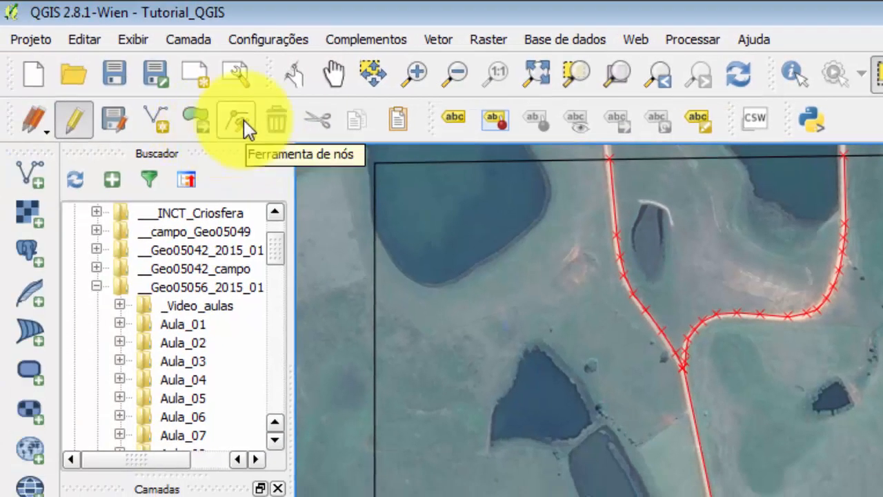
Step: Display the vertices of the western, eastern and southern road lines in turn with the Node tool
click(243, 120)
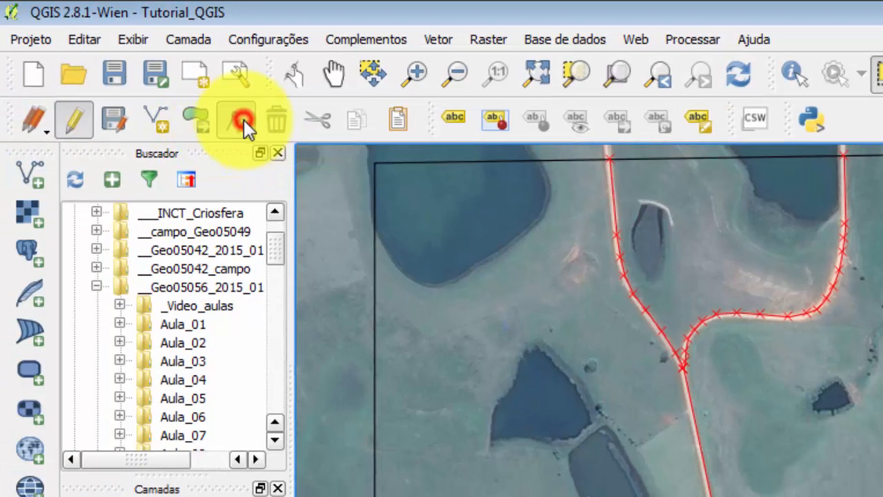
click(612, 198)
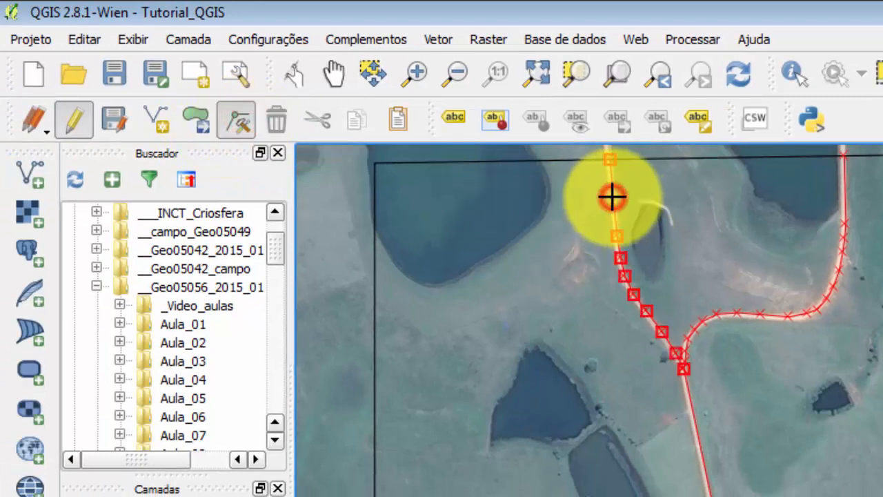
click(845, 185)
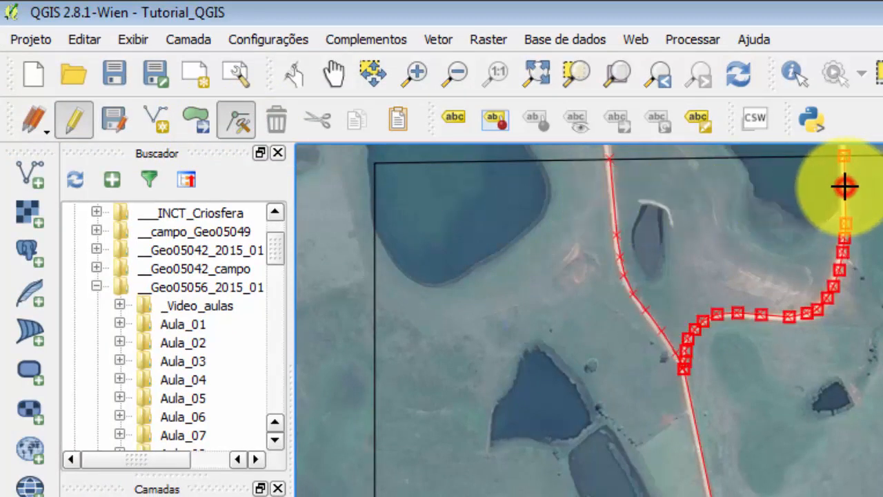
click(691, 409)
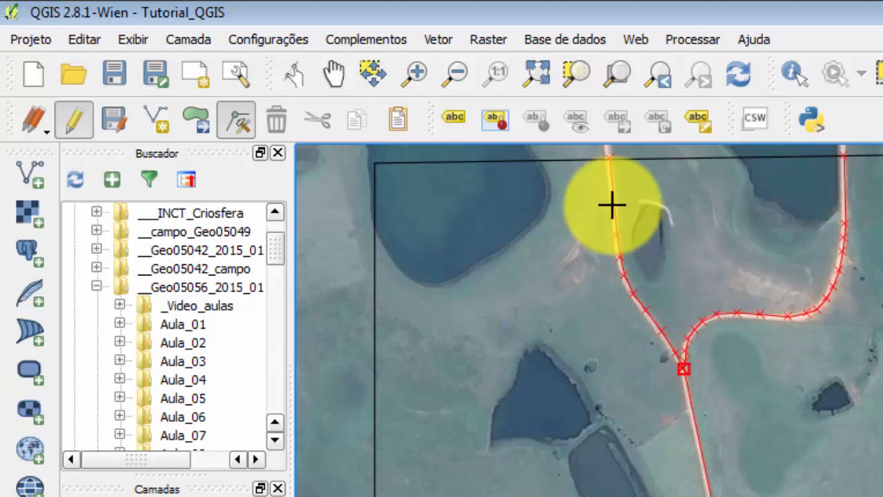
Step: Move the western line's vertex beside the narrow pond west to the large pond's shore, and delete that vertex
click(612, 204)
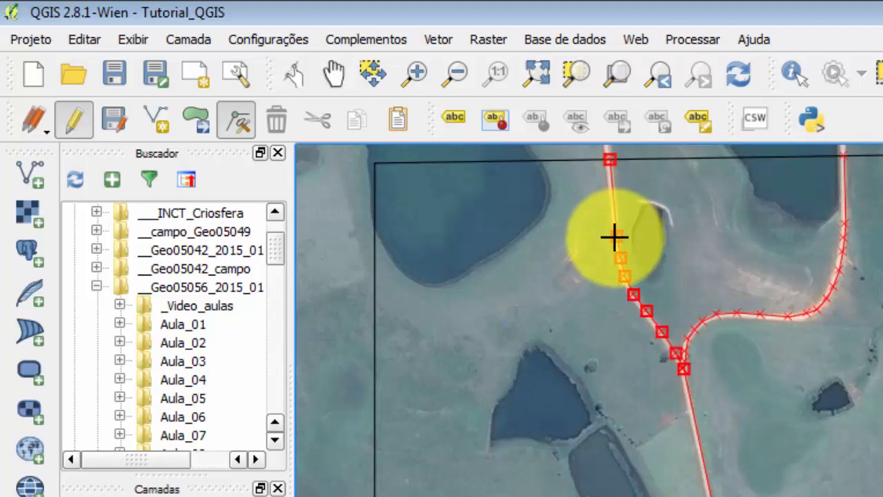
drag(614, 238, 530, 238)
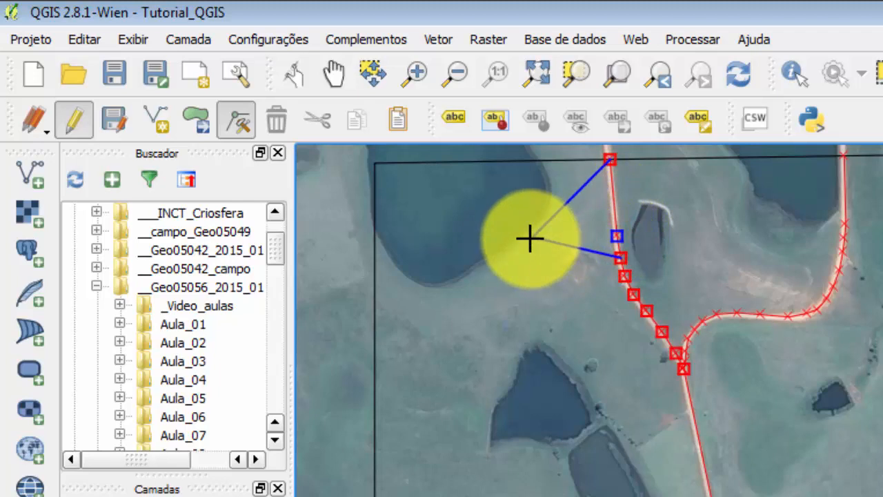
drag(530, 238, 531, 238)
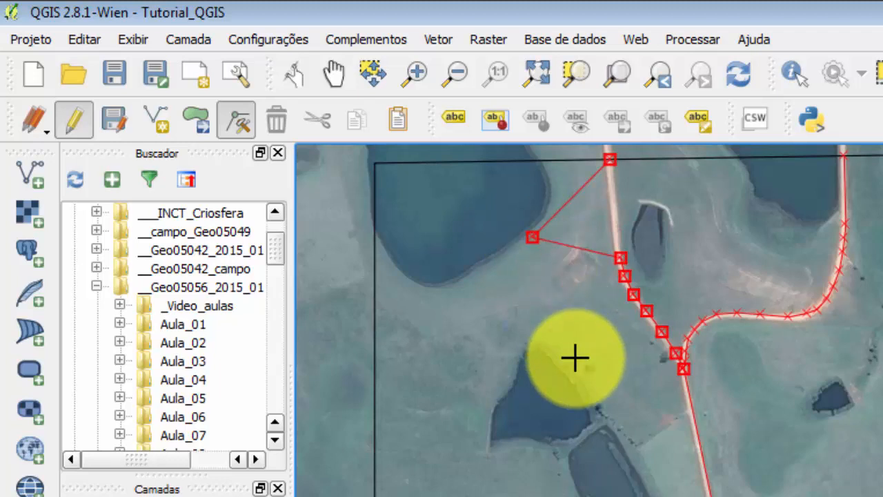
click(531, 235)
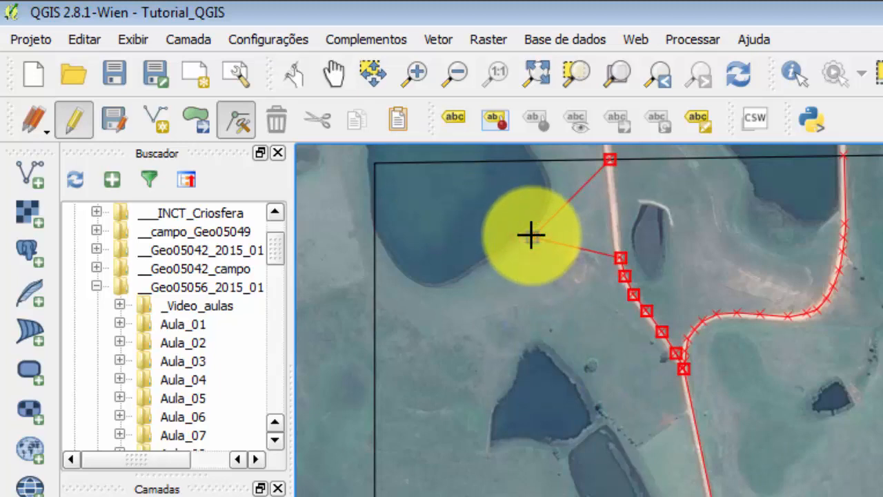
key(Delete)
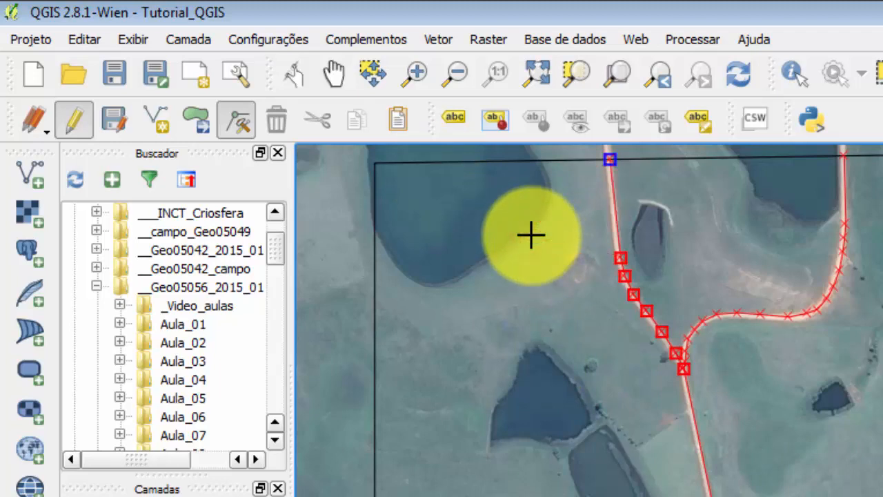
Step: Undo both the vertex deletion and the vertex move on the western road line
click(87, 39)
click(97, 63)
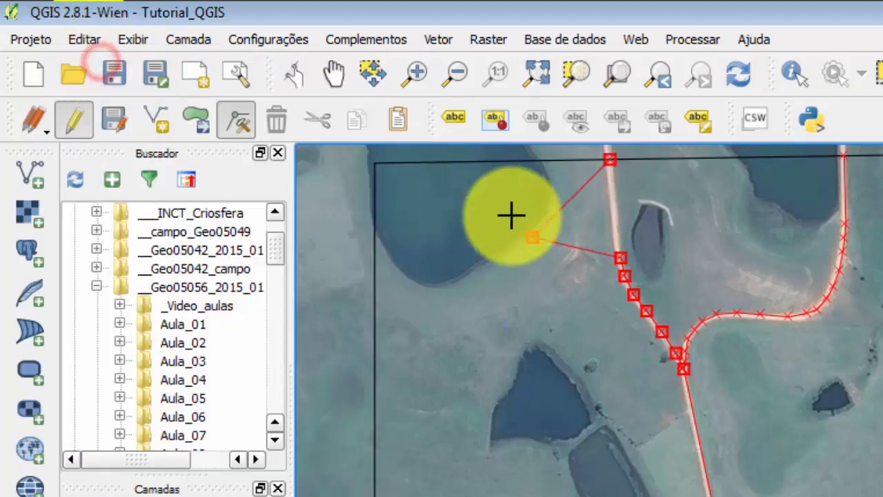
click(80, 36)
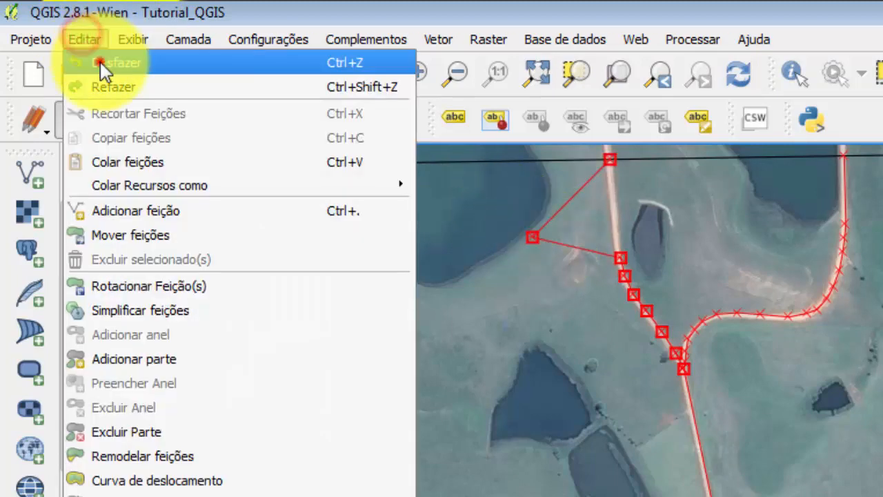
click(98, 61)
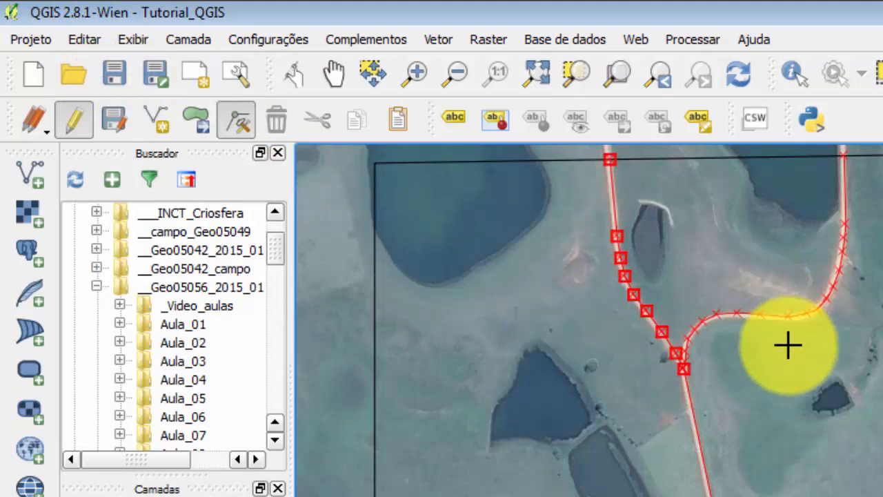
Step: Save the Estrada_linhas layer edits and open that layer's attribute table
click(113, 117)
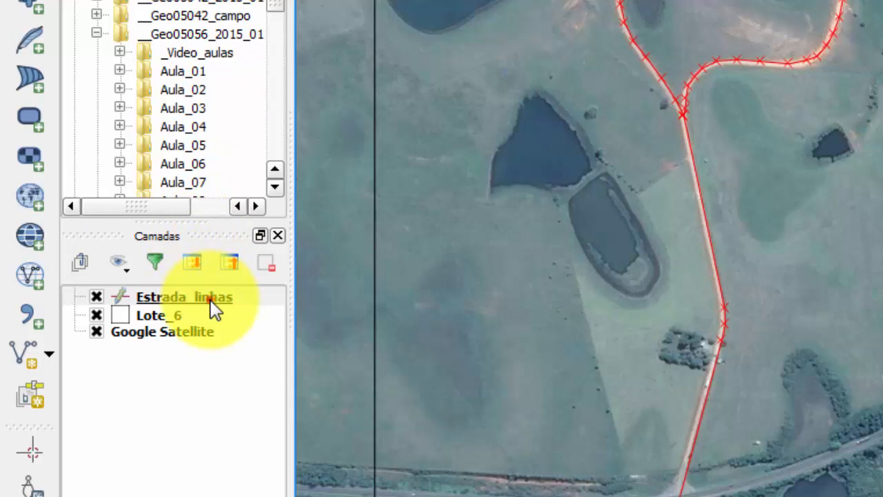
click(214, 304)
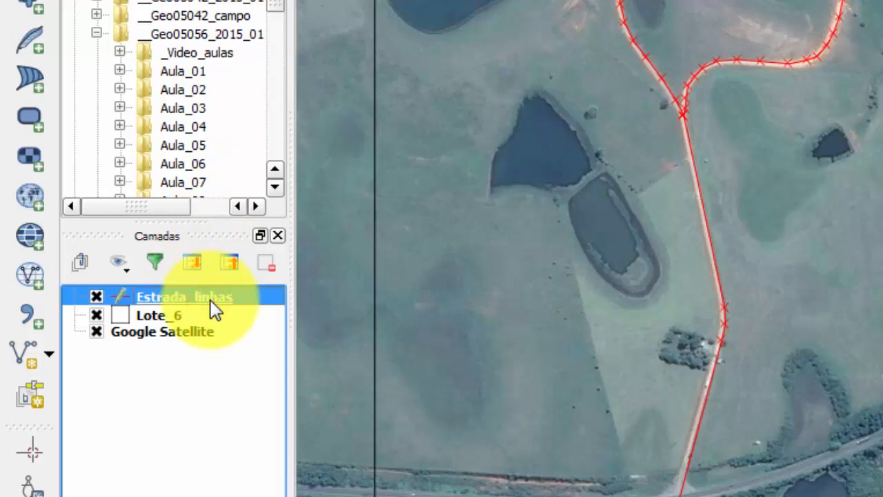
right_click(213, 304)
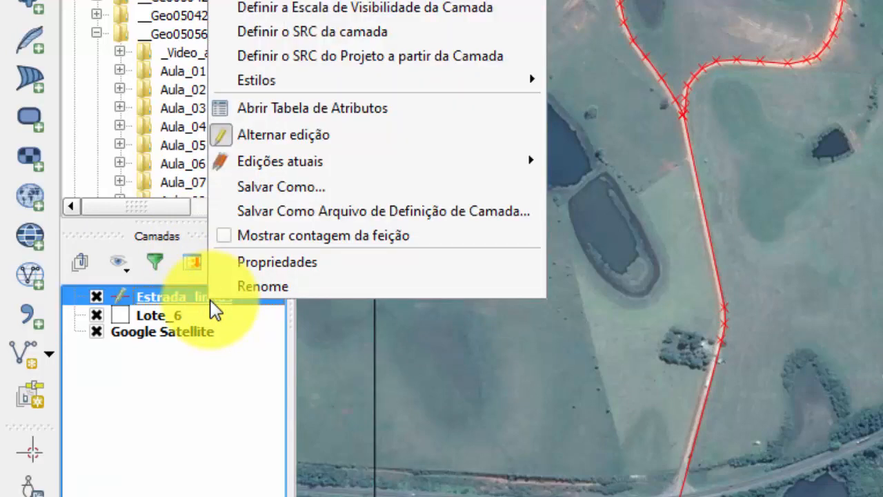
click(351, 110)
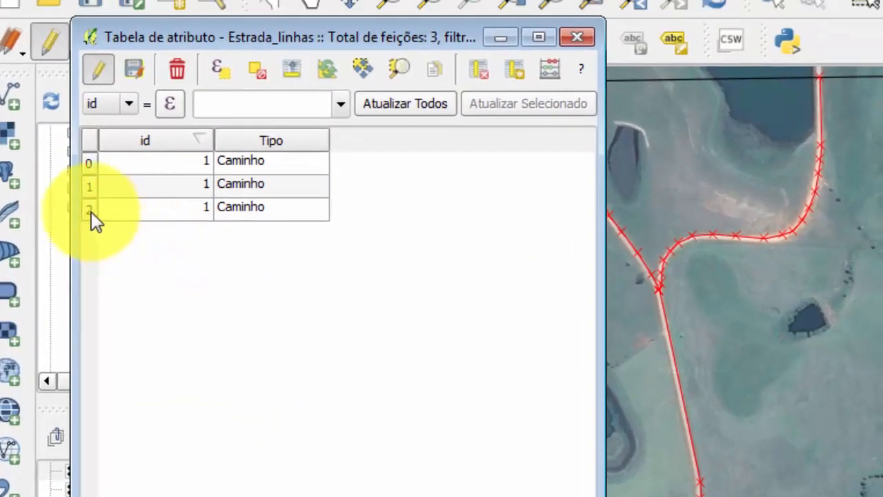
Step: Highlight the records 2, 1 and 0 in turn to see their road lines, close the table and clear the selection
click(89, 209)
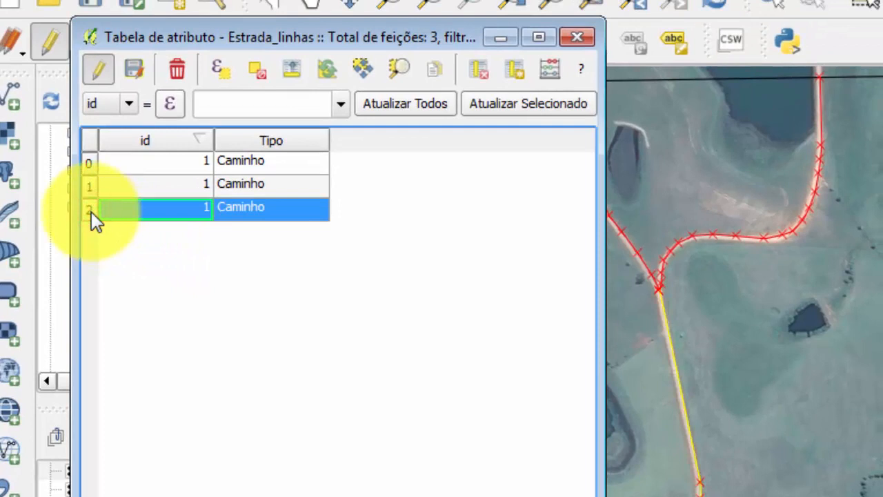
click(89, 186)
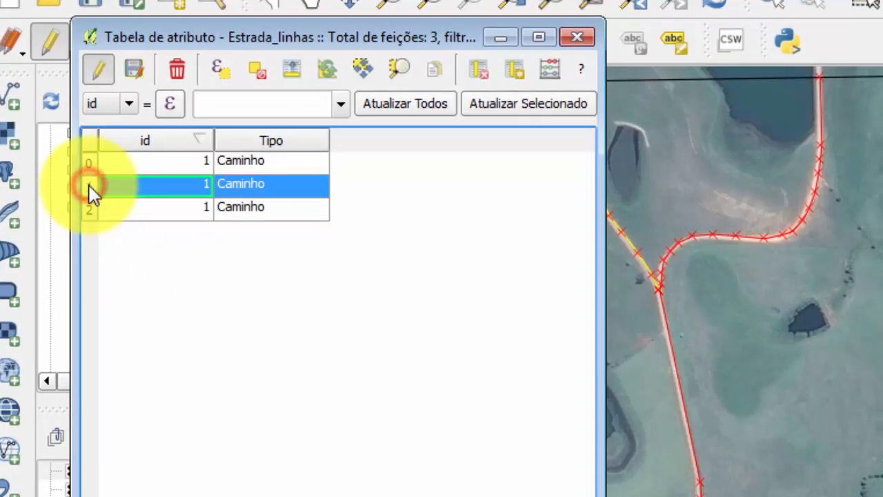
click(87, 163)
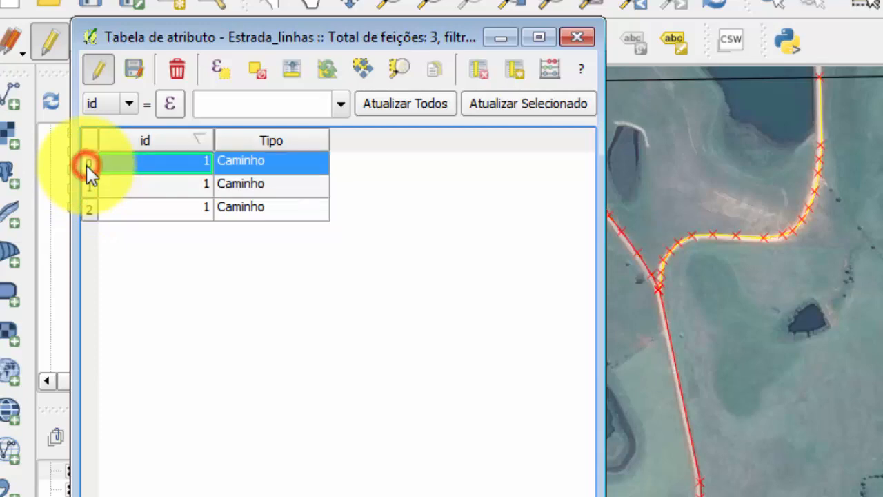
click(577, 37)
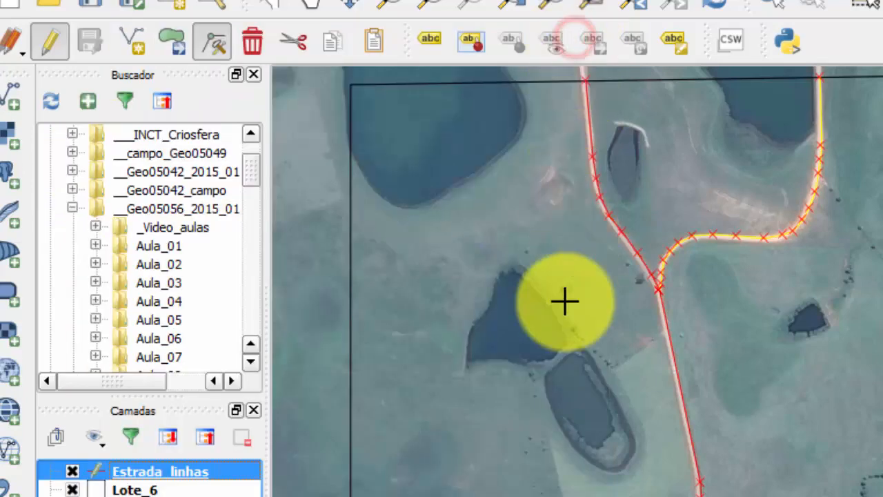
click(584, 314)
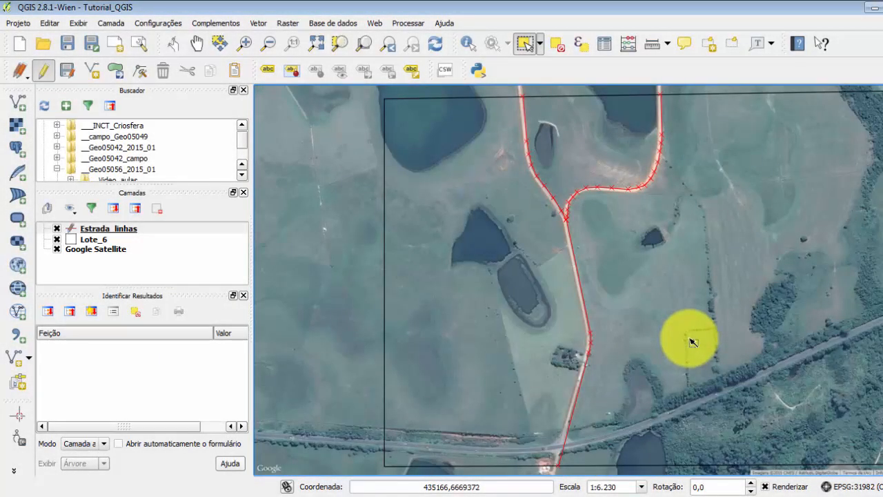
Step: At scale 1:2.500, digitize the eastern dirt road from Lote_6's southern boundary north to the junction near the farm buildings, with id and Tipo blank
click(196, 43)
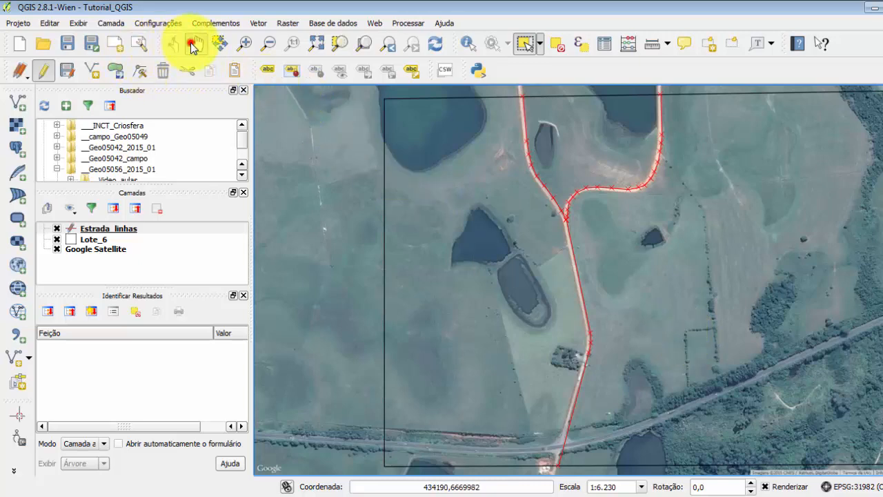
drag(808, 349, 388, 184)
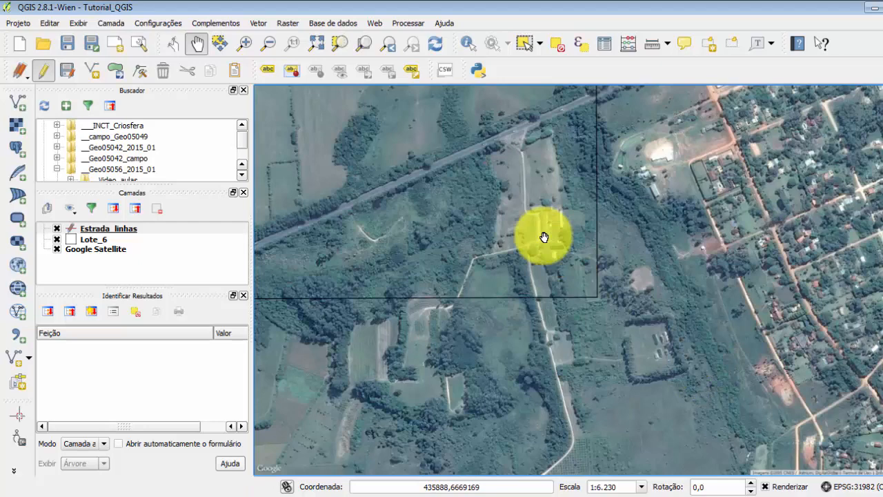
drag(536, 239, 570, 246)
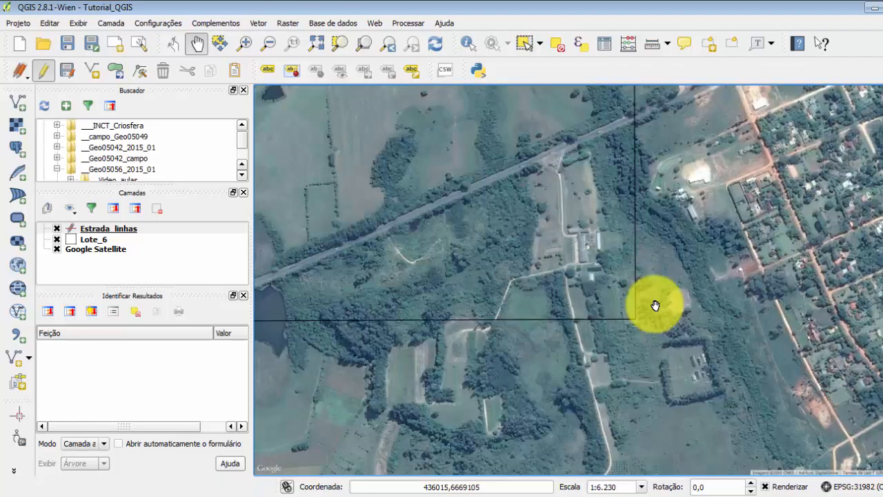
click(642, 486)
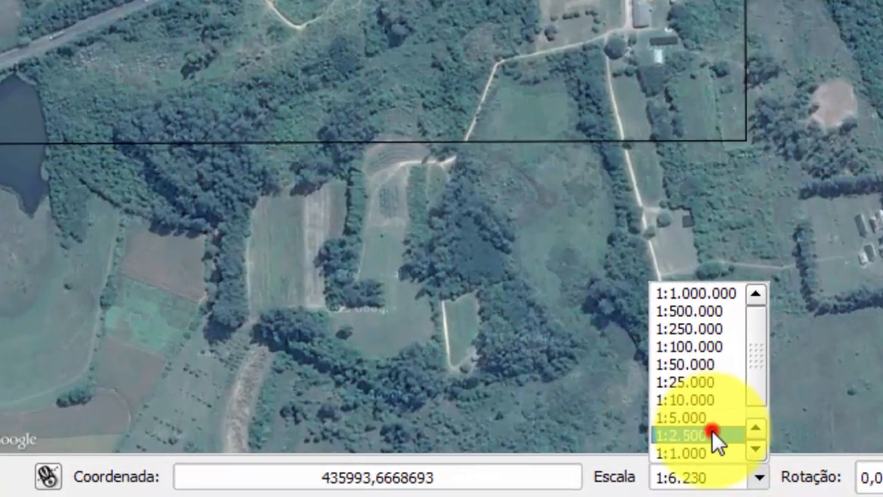
click(707, 439)
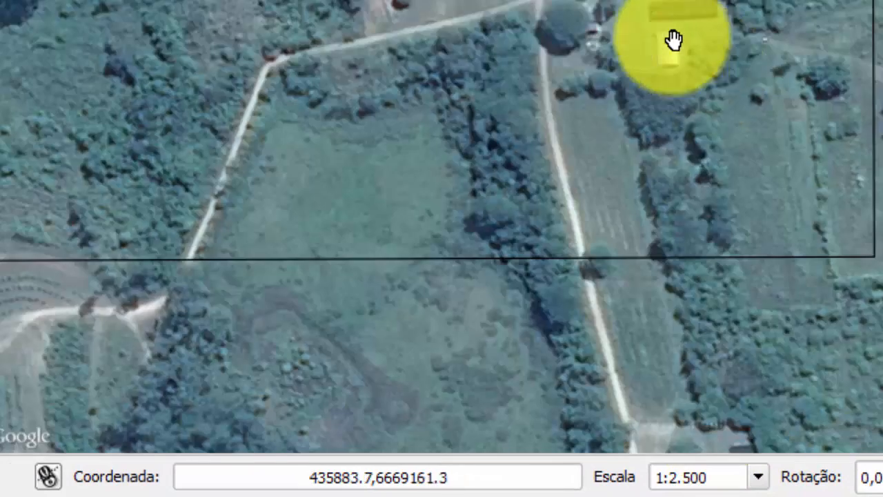
drag(674, 40, 880, 147)
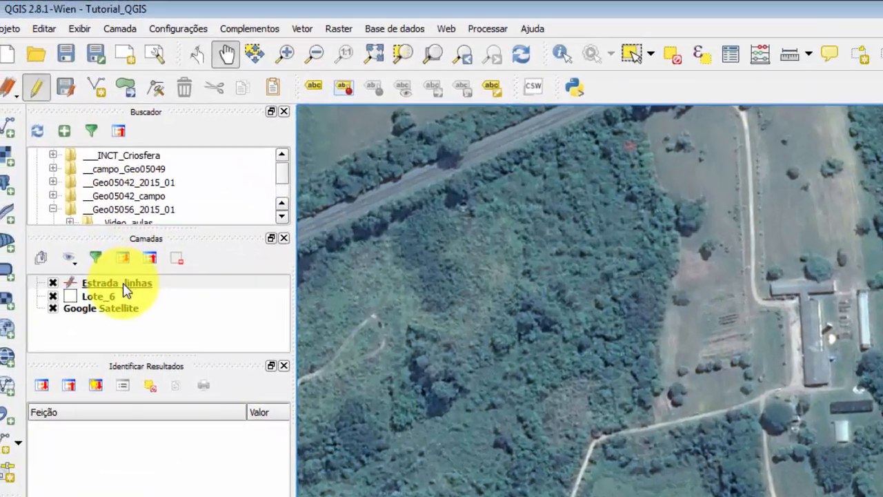
click(84, 229)
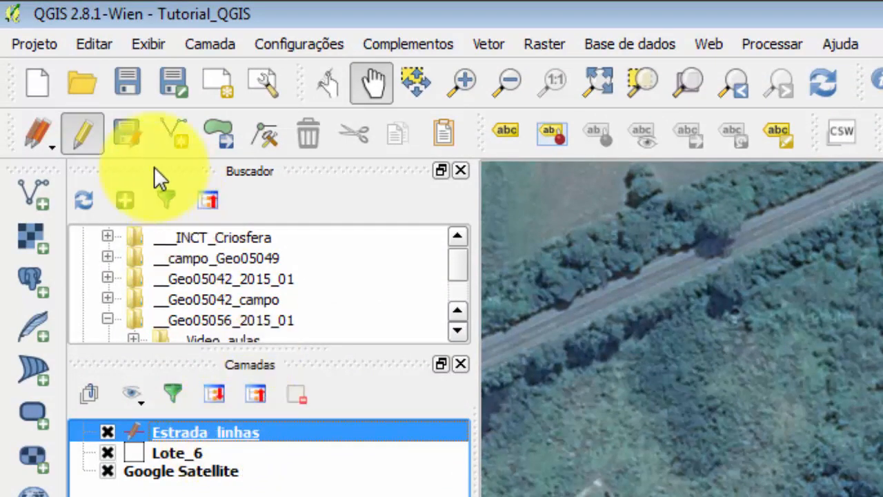
click(172, 134)
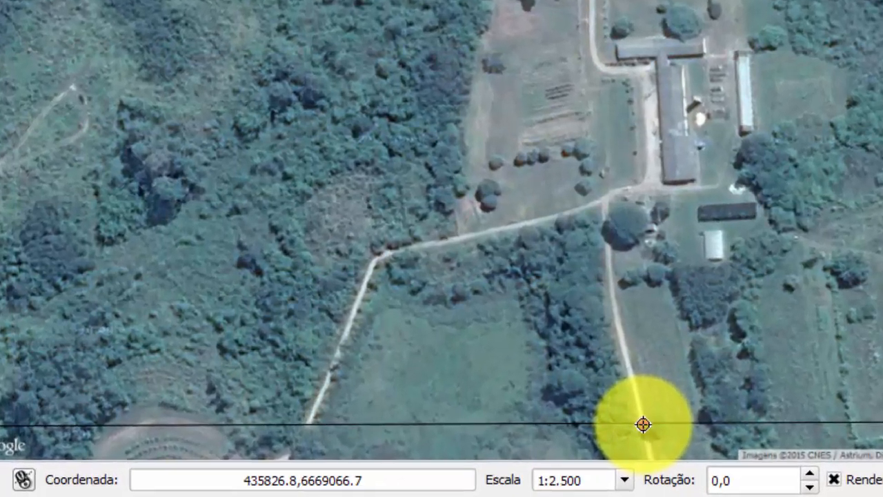
click(628, 453)
click(630, 346)
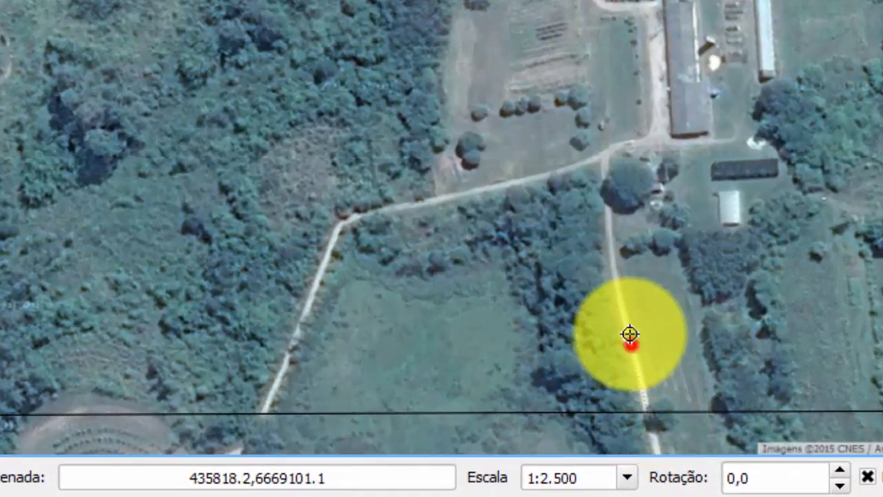
click(613, 252)
click(610, 183)
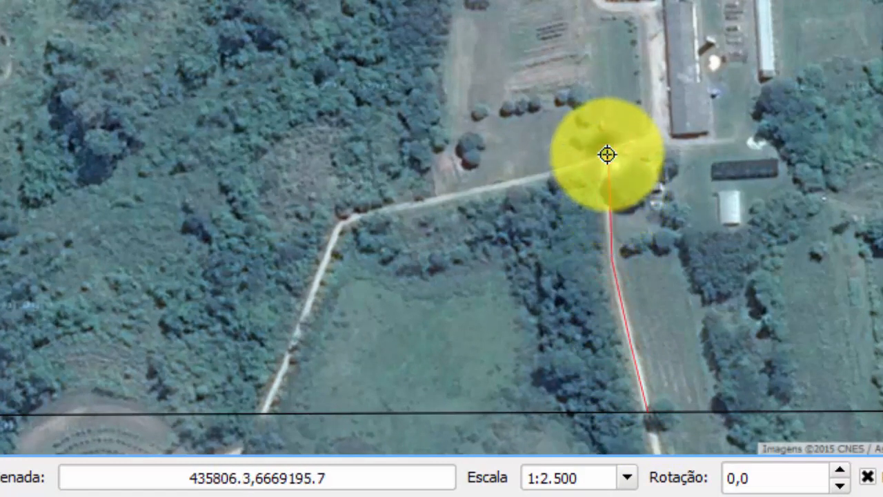
right_click(609, 154)
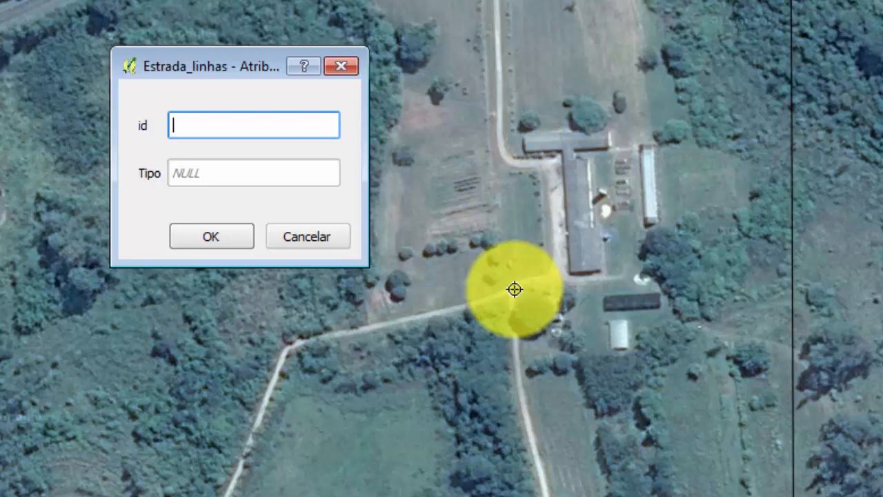
key(Return)
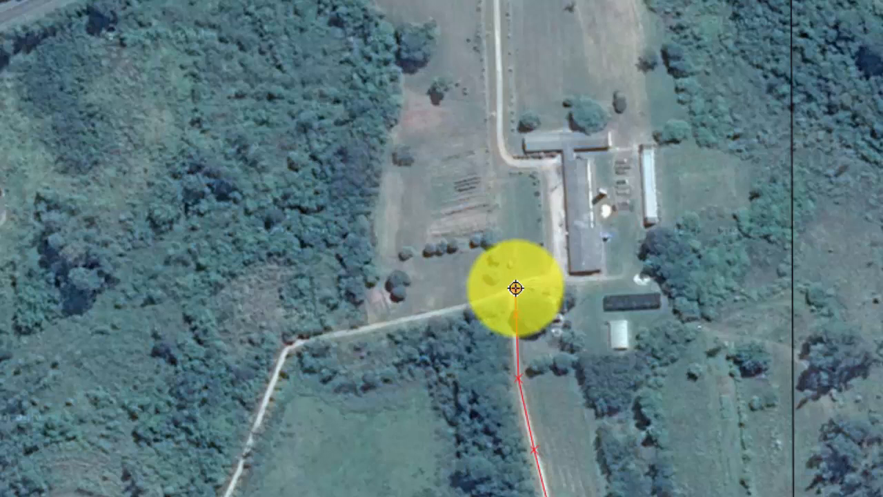
Step: Digitize the branch road from that junction west to its bend and southwest to Lote_6's southern boundary, with id and Tipo blank
click(515, 288)
click(448, 307)
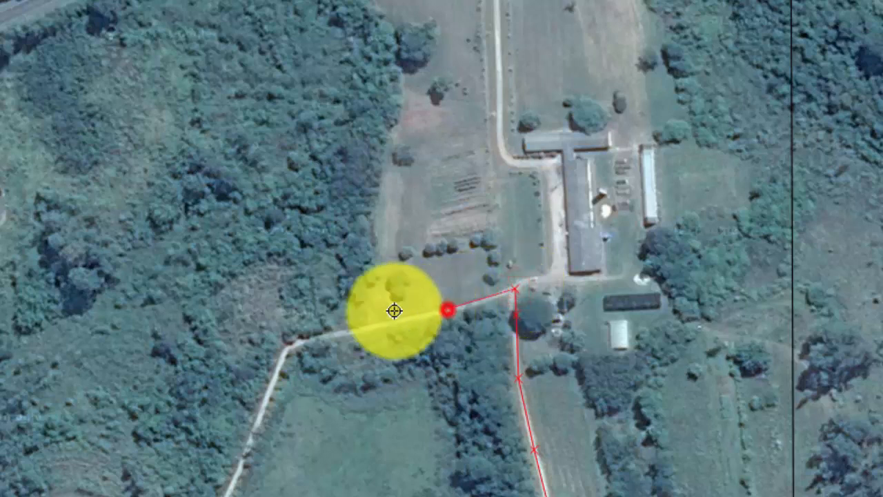
click(336, 336)
click(287, 348)
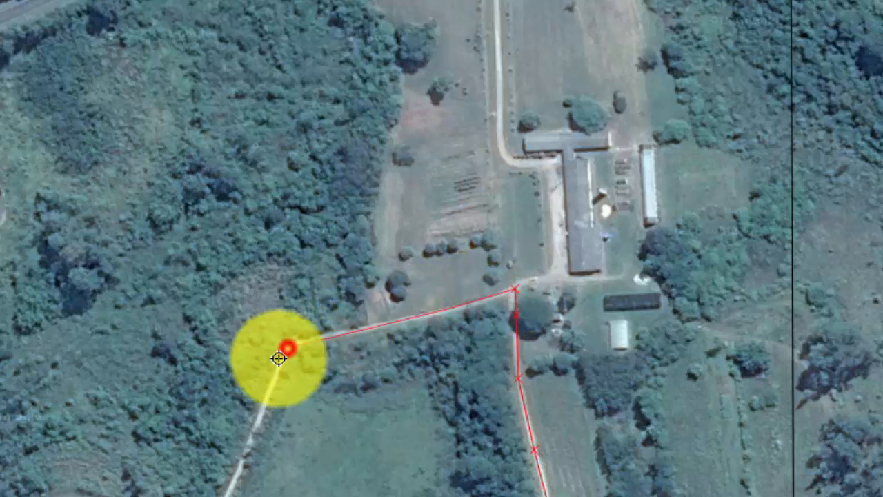
click(277, 372)
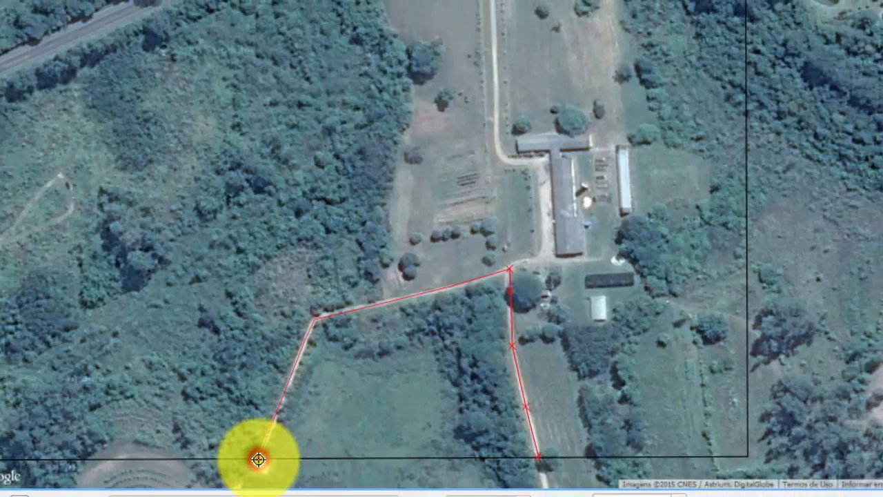
right_click(222, 496)
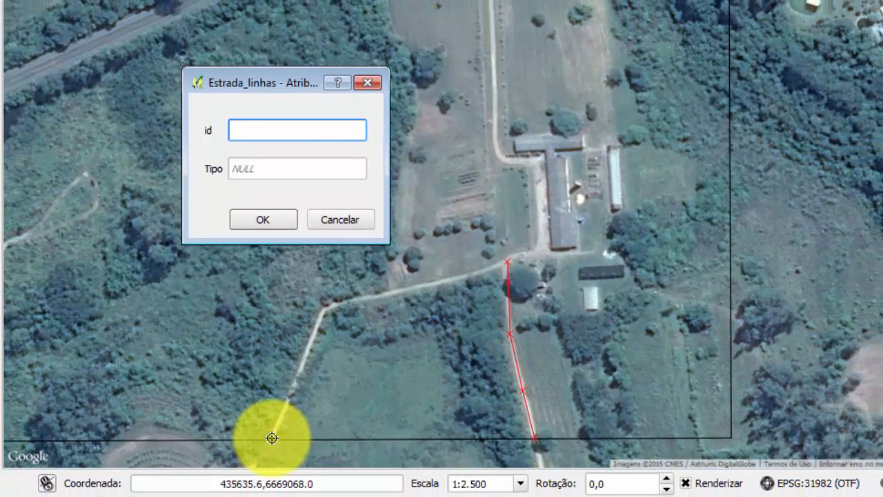
key(Return)
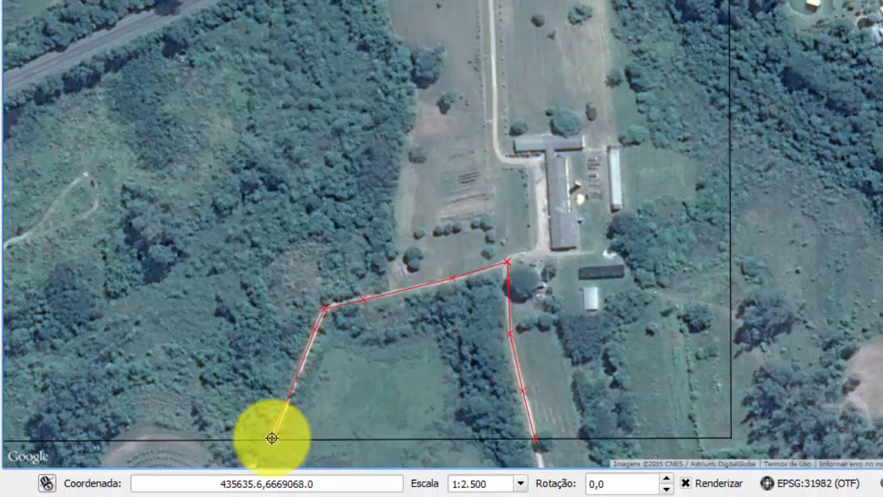
Step: Trace a new road line from the junction along the west side of the farm buildings and north up the straight access road
click(508, 261)
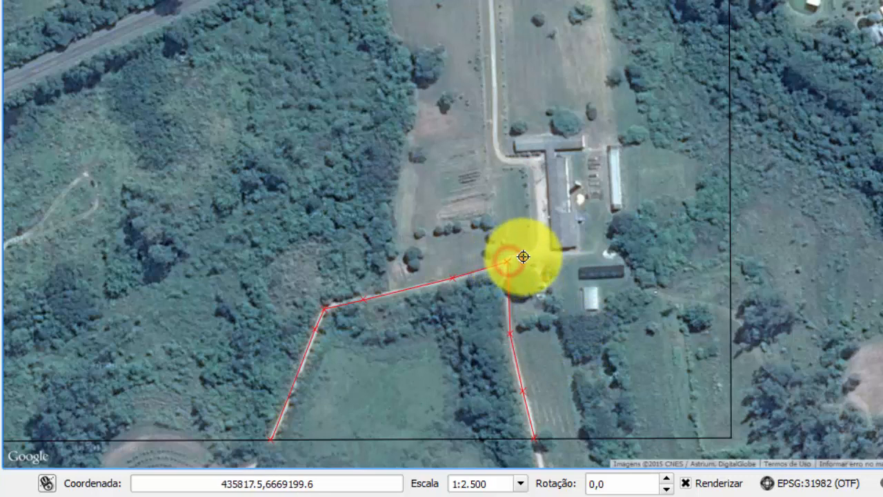
click(539, 245)
click(545, 219)
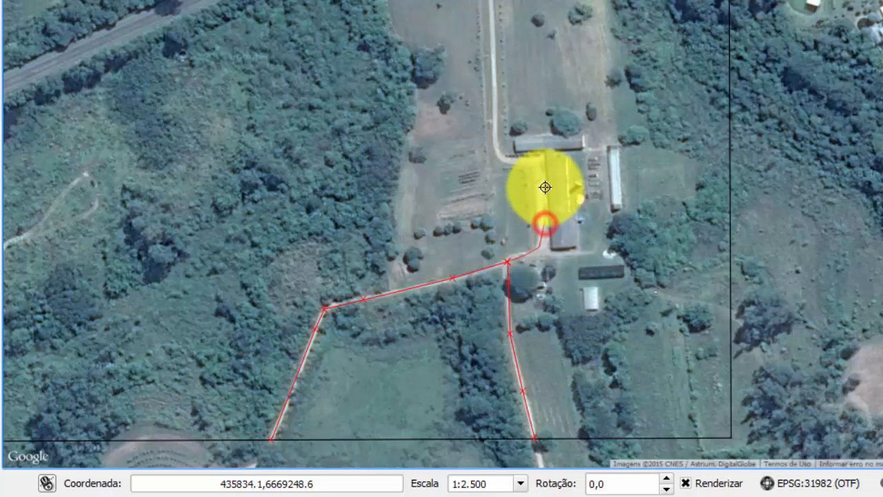
click(539, 181)
click(524, 159)
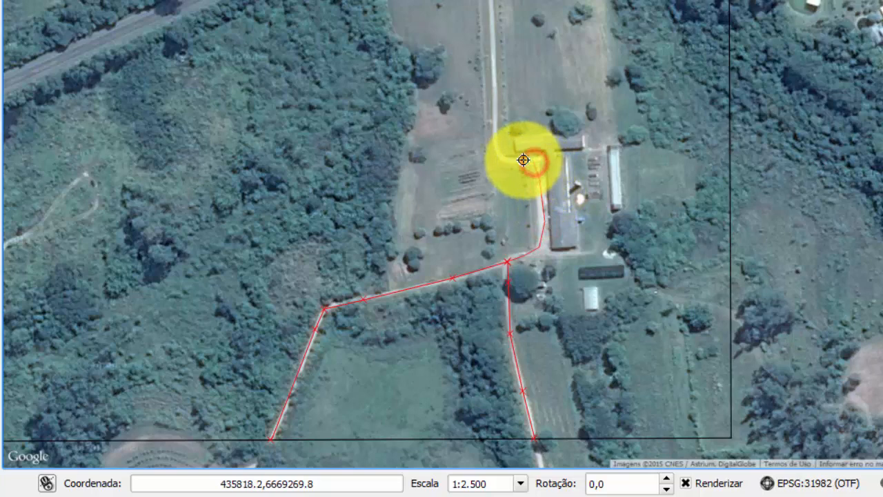
click(502, 157)
click(495, 138)
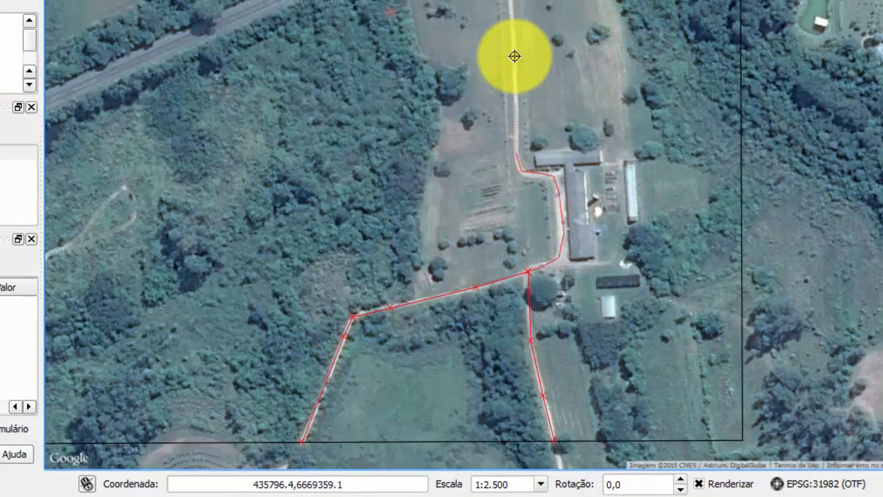
click(514, 56)
click(617, 103)
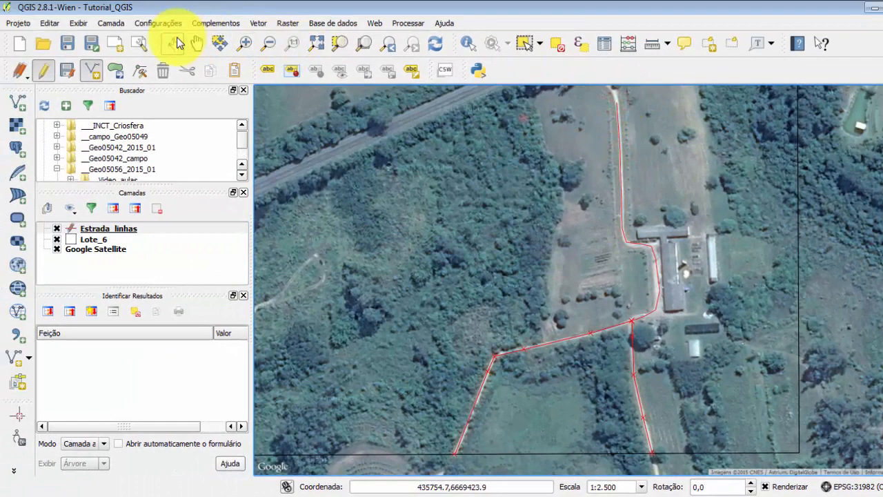
Step: Continue the access road line north to its fork near the paved road and finish it with id and Tipo blank
click(197, 43)
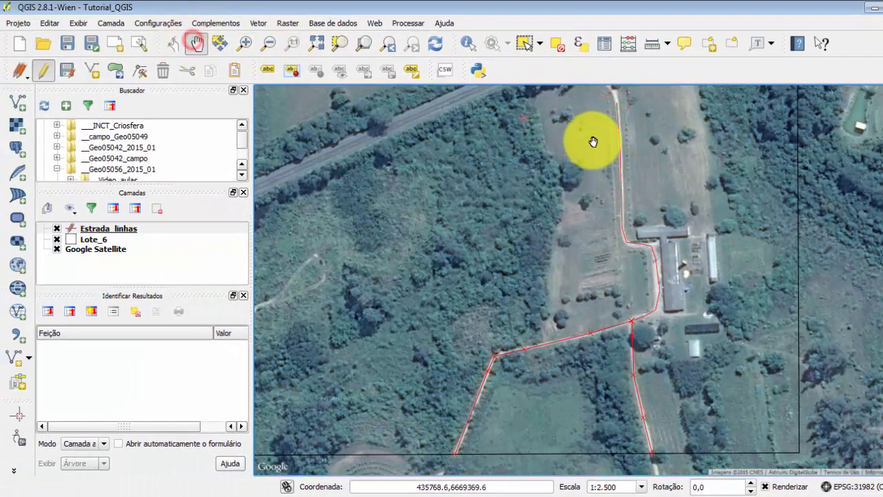
drag(591, 138, 659, 324)
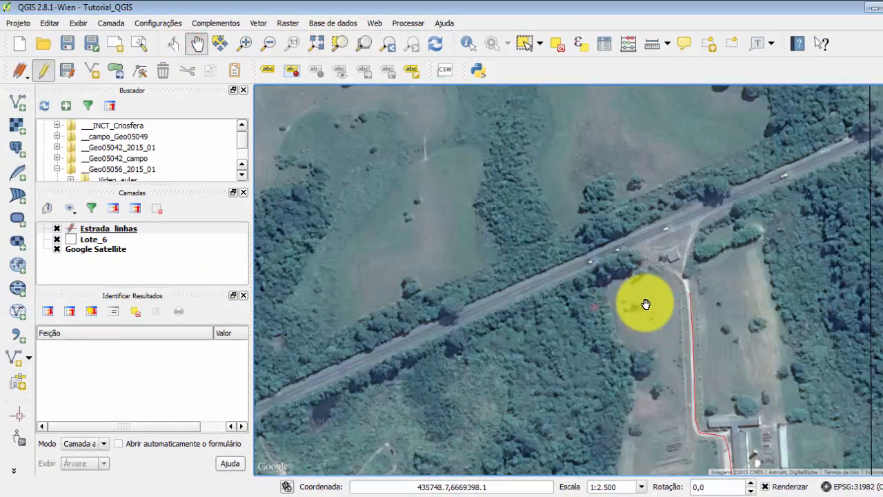
click(92, 70)
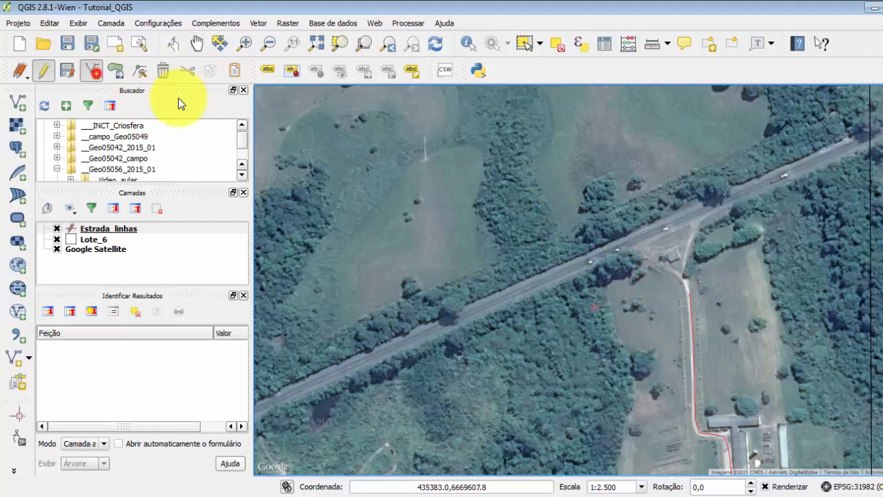
click(686, 283)
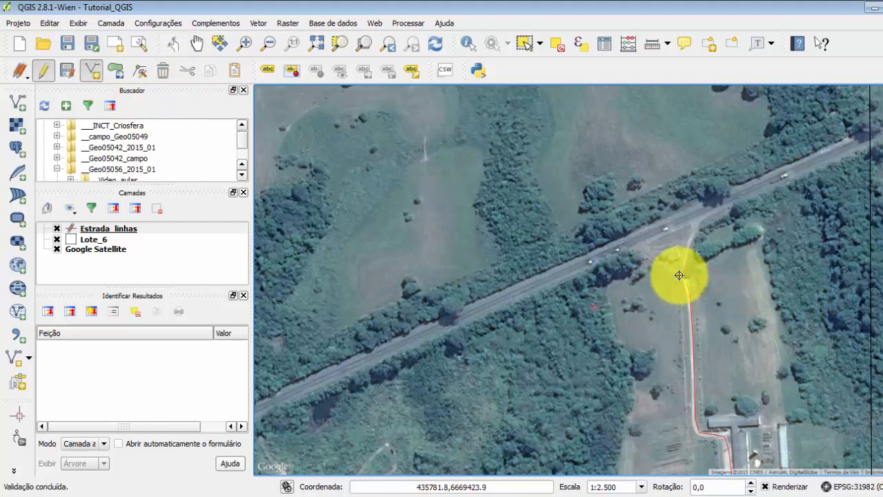
right_click(680, 275)
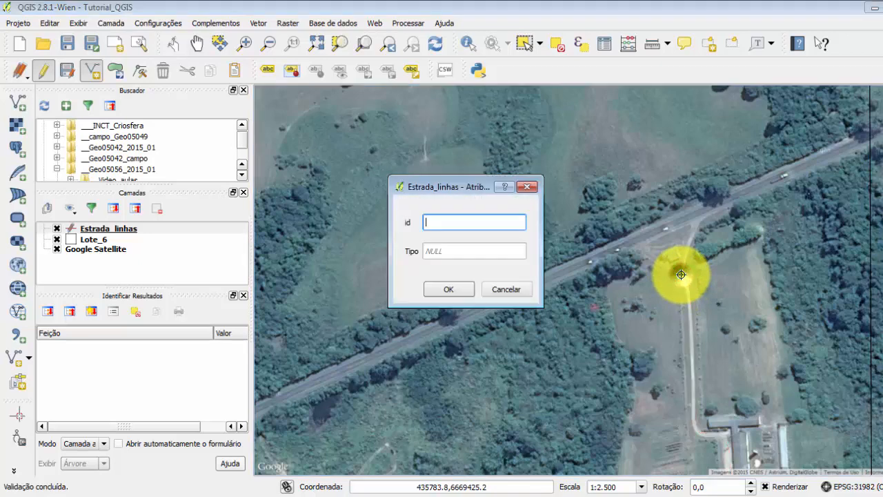
key(Return)
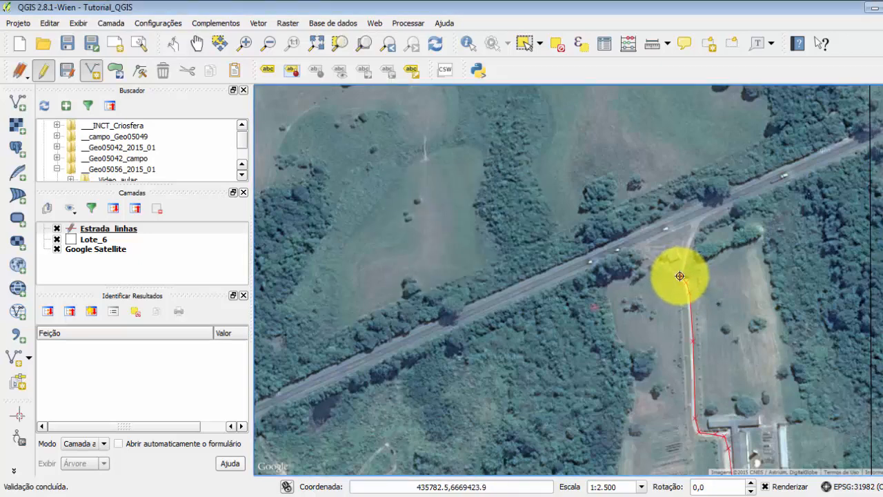
Step: Digitize the two short branches from the access road's fork northwest and northeast to the paved road, with id and Tipo blank
right_click(636, 244)
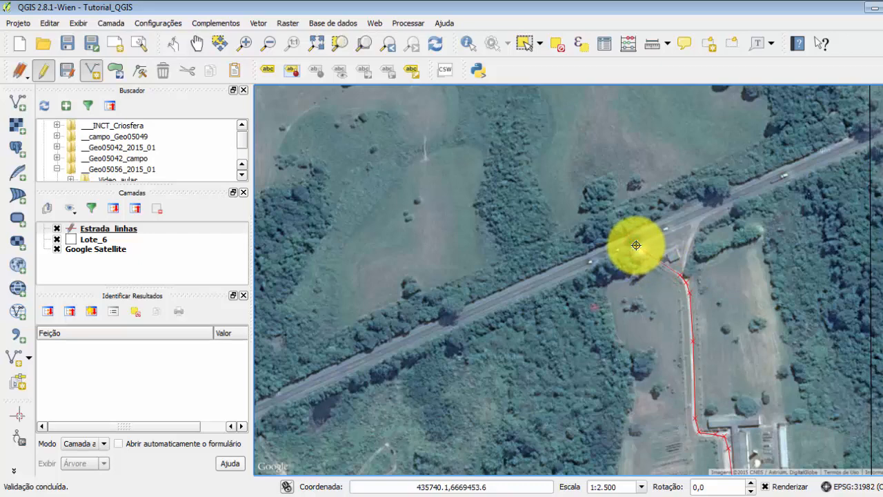
key(Return)
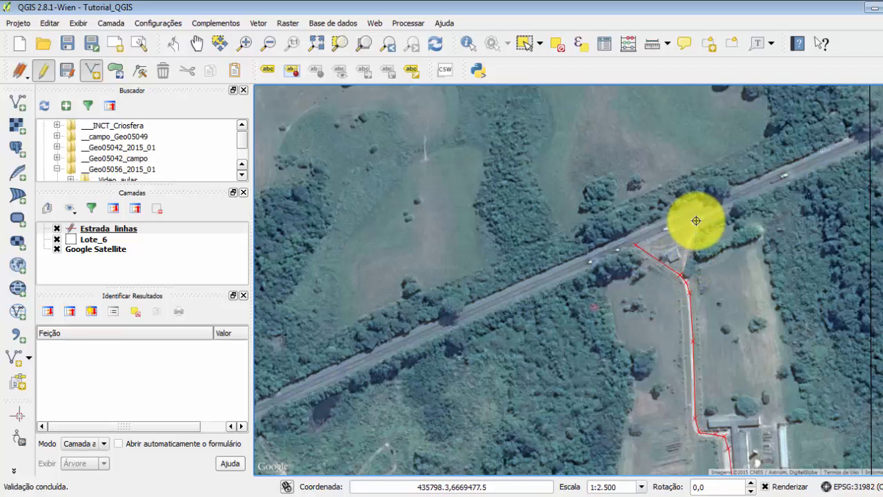
click(681, 275)
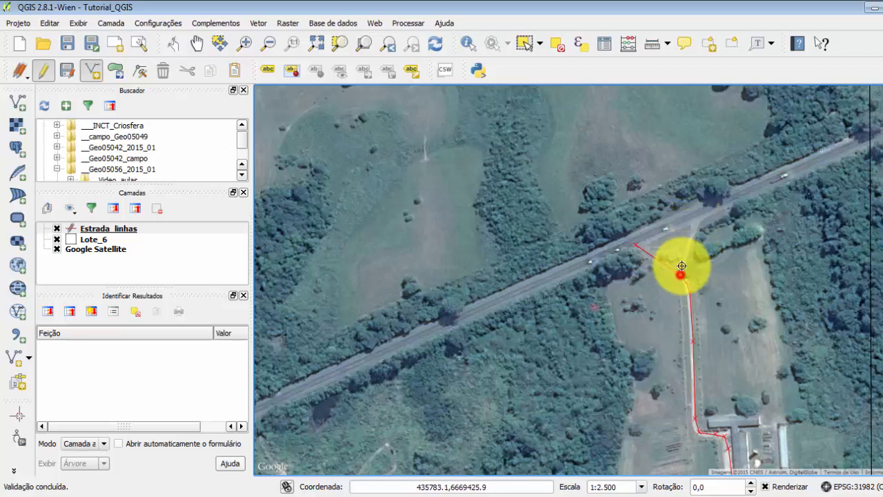
click(696, 220)
right_click(696, 220)
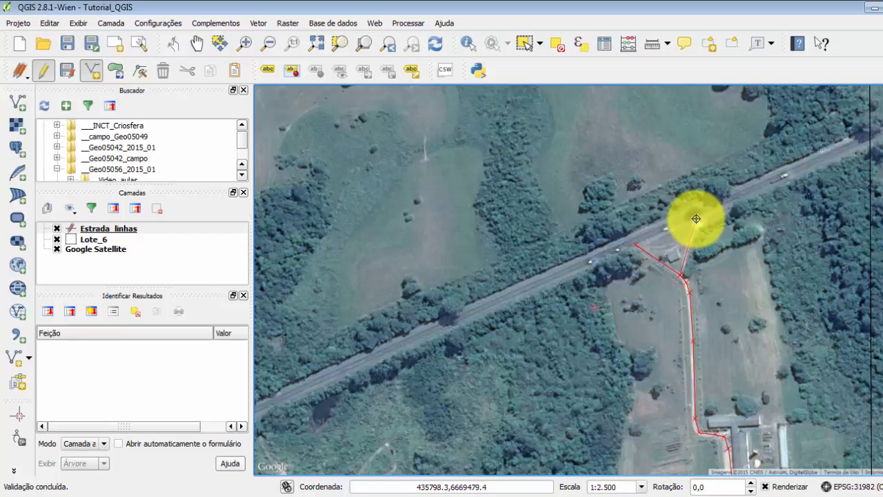
key(Return)
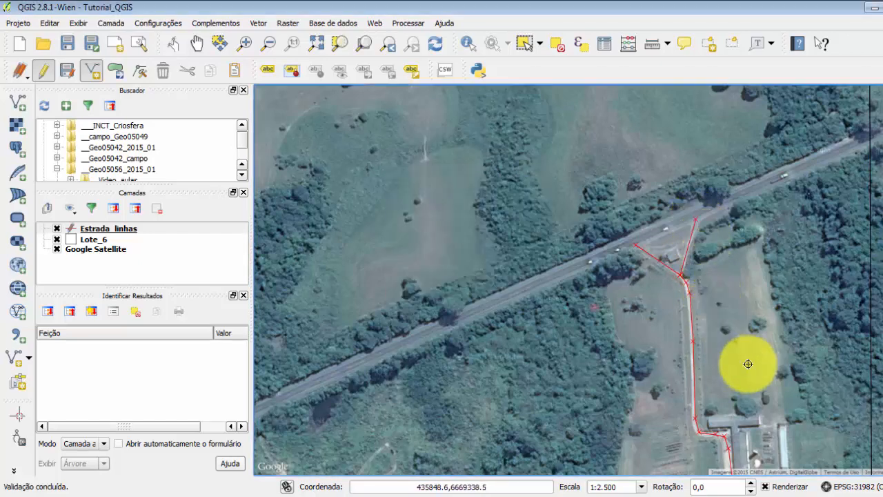
Step: Digitize the isolated curved road west of the farm from the paved road to the start of its loop, with id and Tipo blank
click(198, 43)
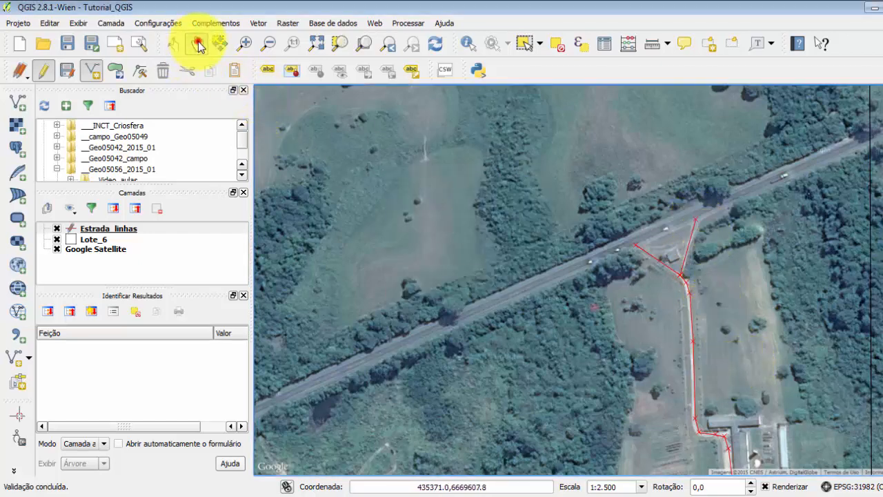
drag(606, 374, 759, 211)
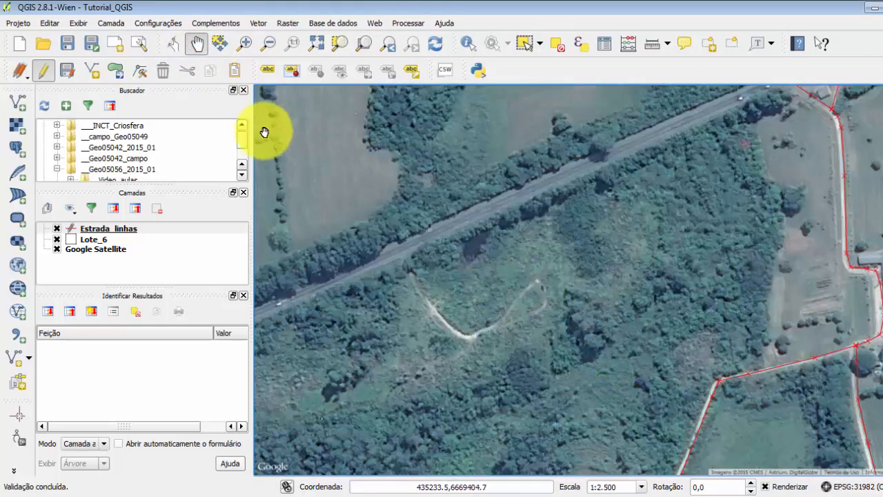
click(91, 70)
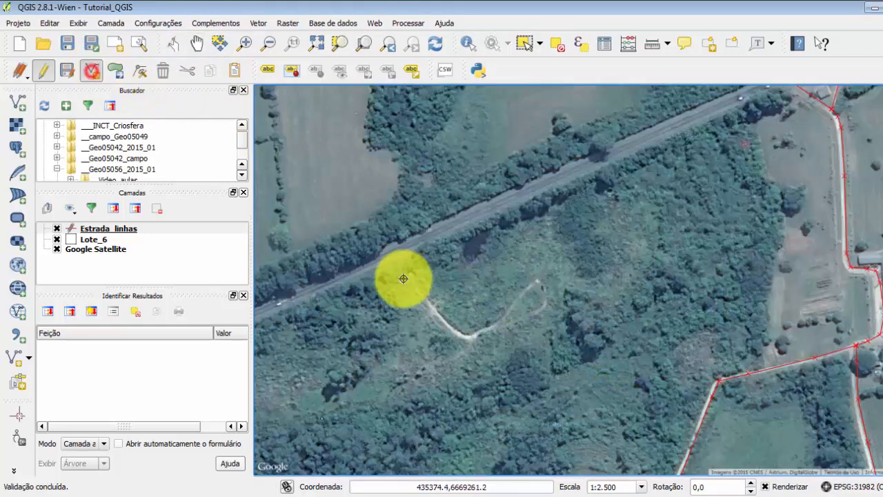
click(405, 256)
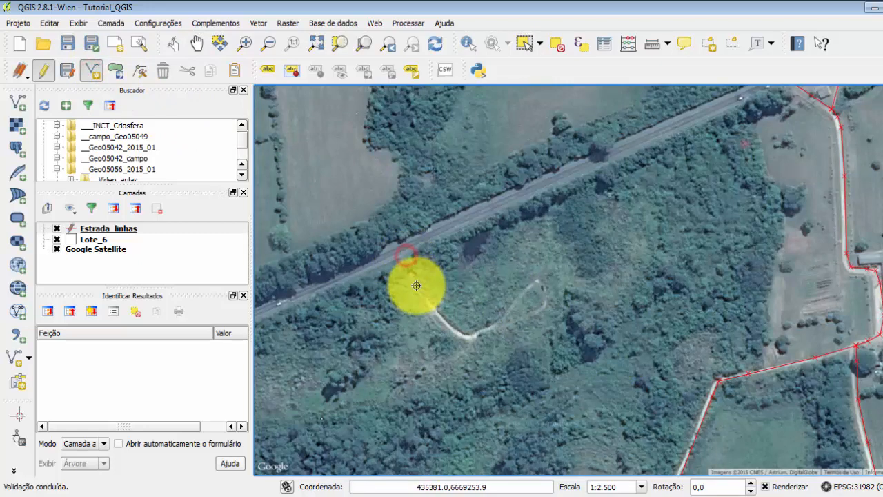
click(416, 283)
click(438, 314)
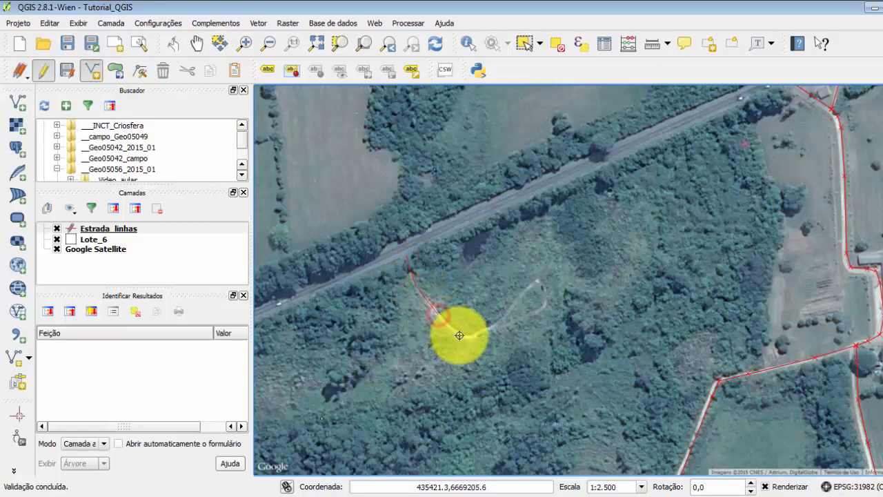
click(459, 334)
click(474, 336)
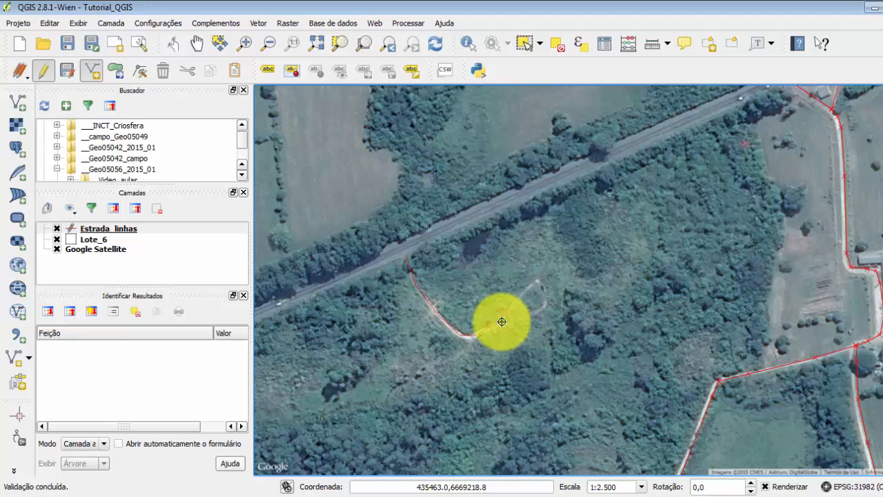
right_click(502, 321)
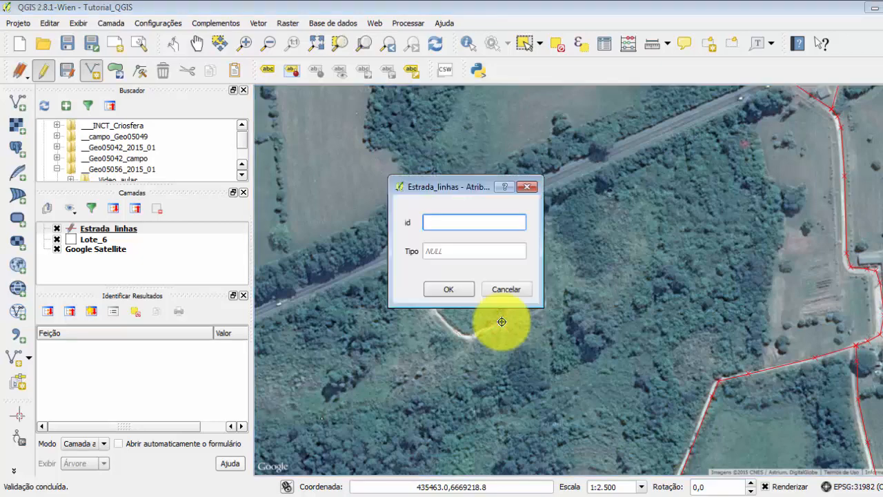
key(Return)
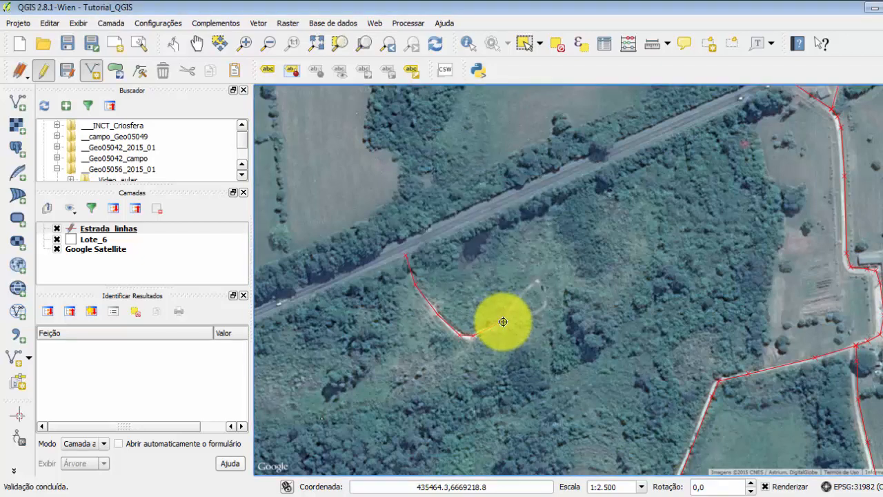
Step: Digitize the small loop at the isolated road's eastern end, closing it at its starting point, with id and Tipo blank
click(502, 322)
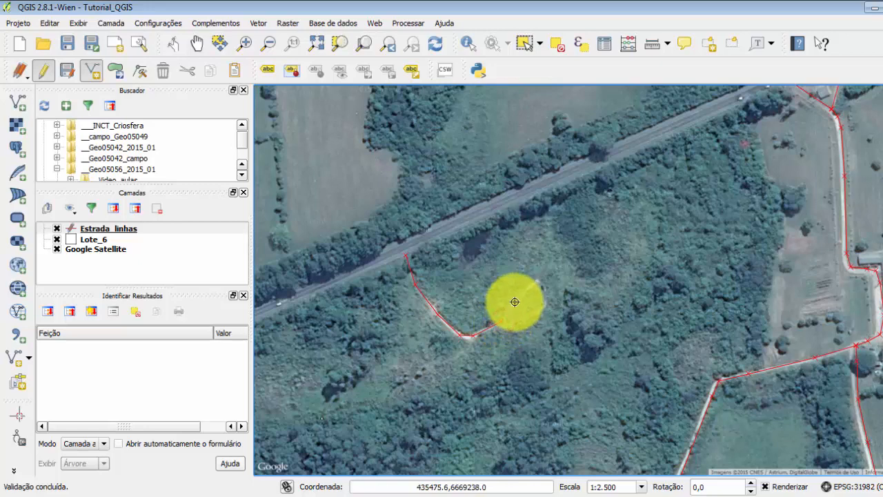
click(515, 300)
click(536, 283)
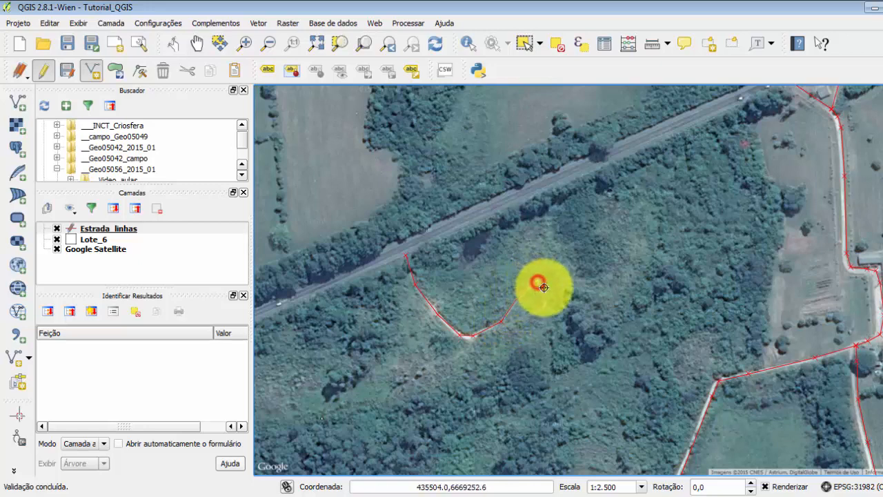
click(545, 301)
click(534, 315)
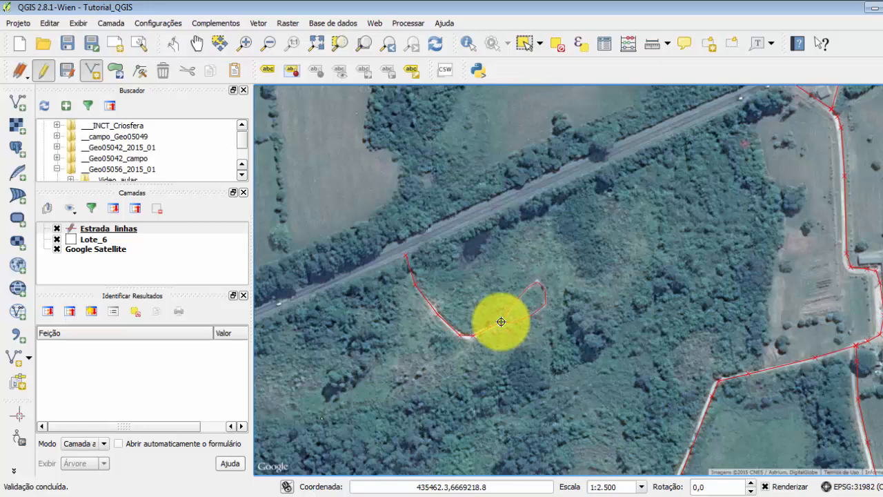
right_click(500, 322)
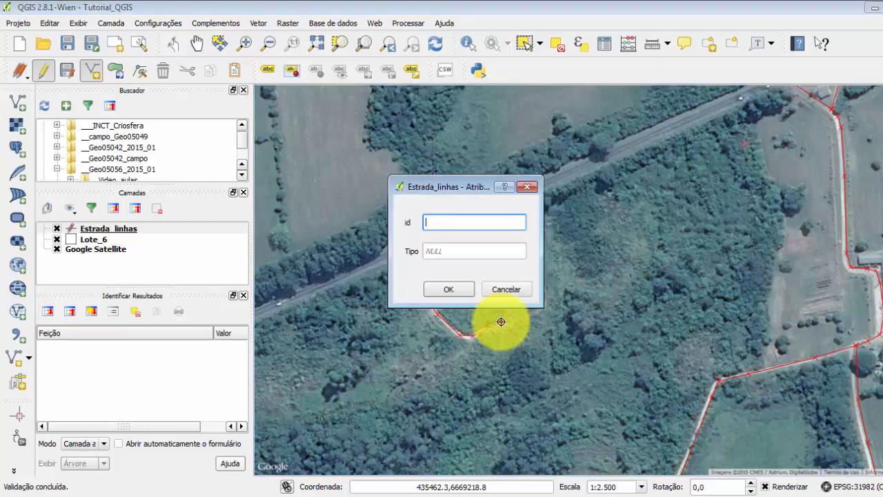
key(Return)
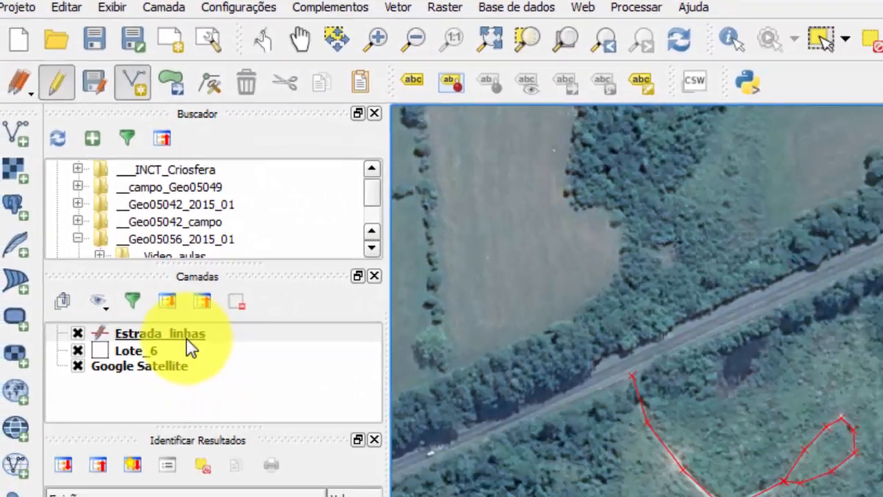
Step: Review the road records in the Estrada_linhas attribute table and close it
click(126, 231)
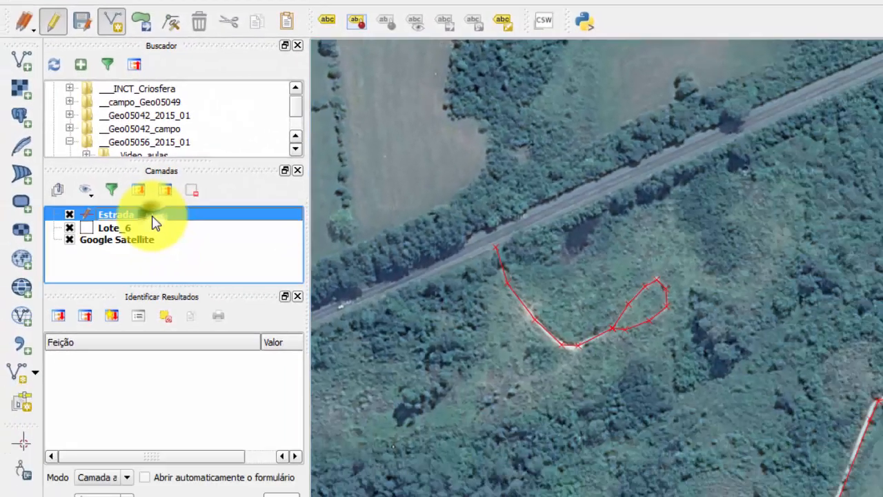
right_click(153, 215)
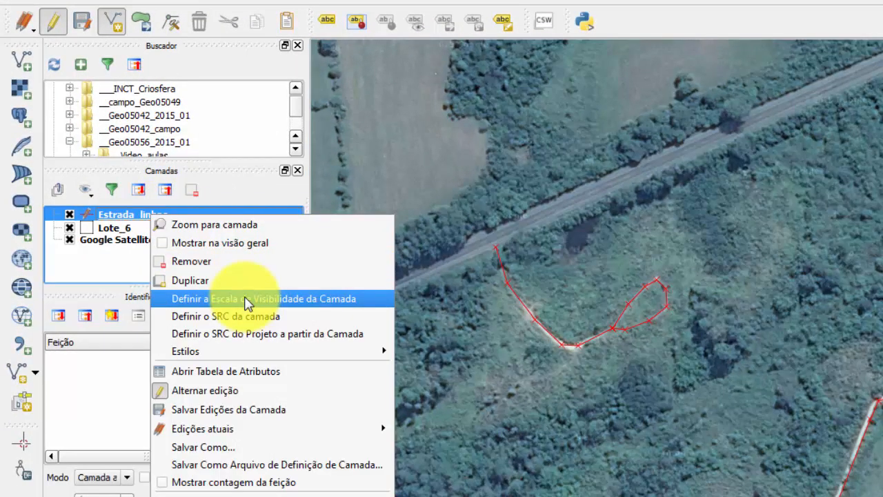
click(252, 371)
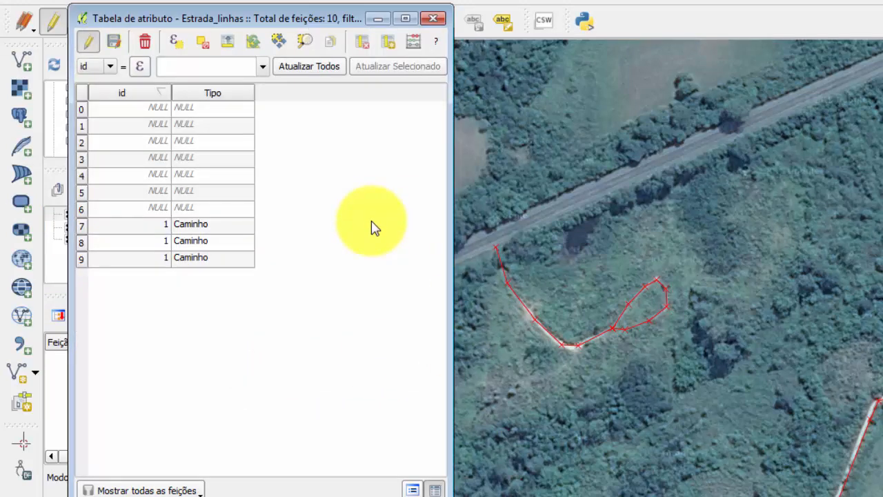
click(433, 20)
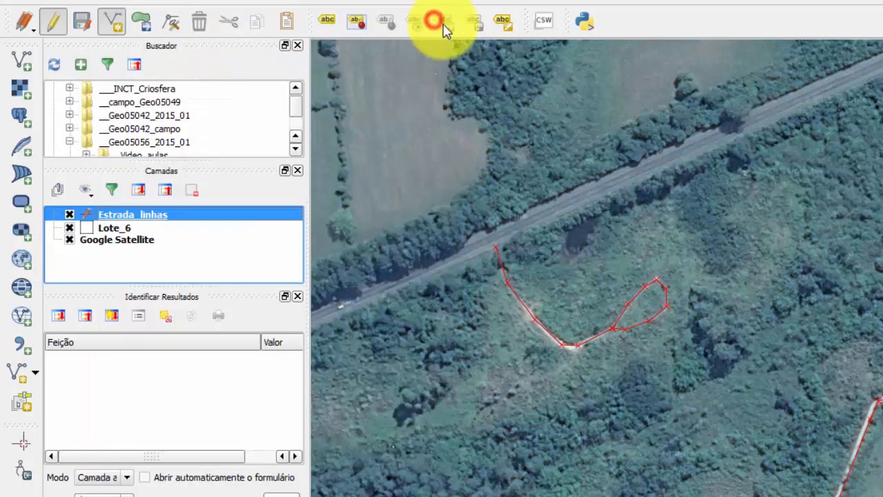
Step: Enable the Digitização Avançada tools and dock them alongside the Python console tool
scroll(751, 256, down, 1)
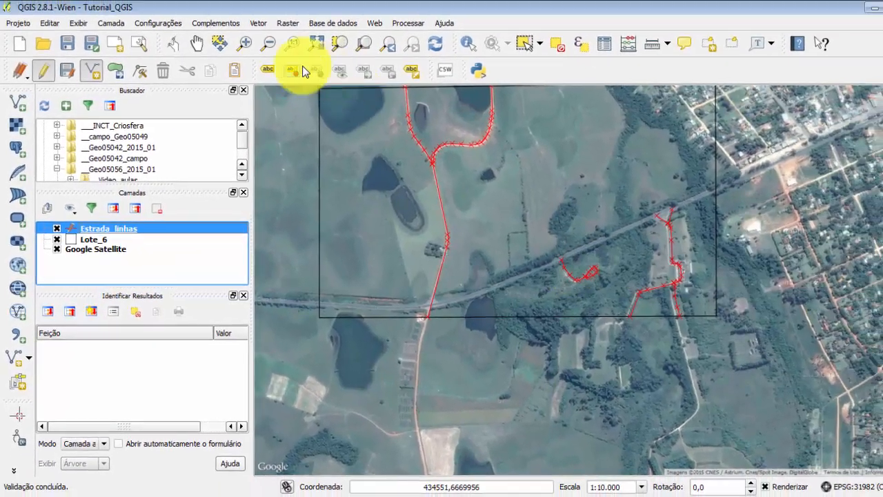
click(198, 44)
drag(432, 163, 626, 307)
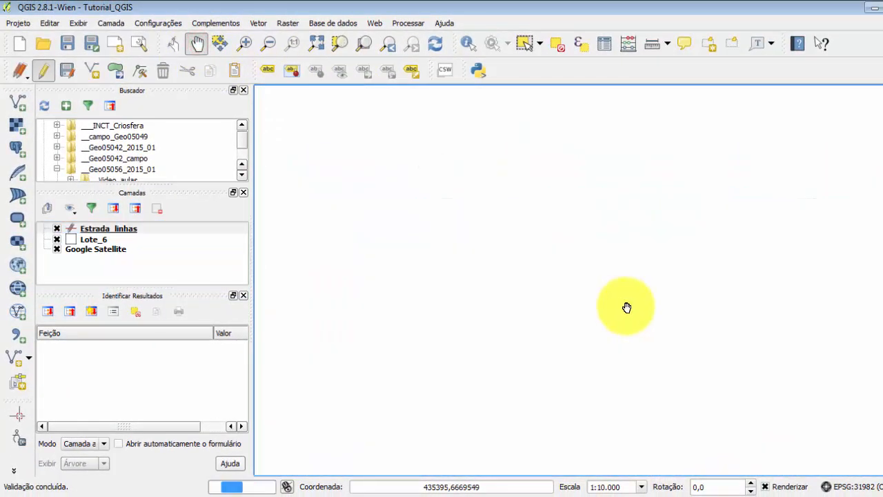
drag(780, 345, 753, 362)
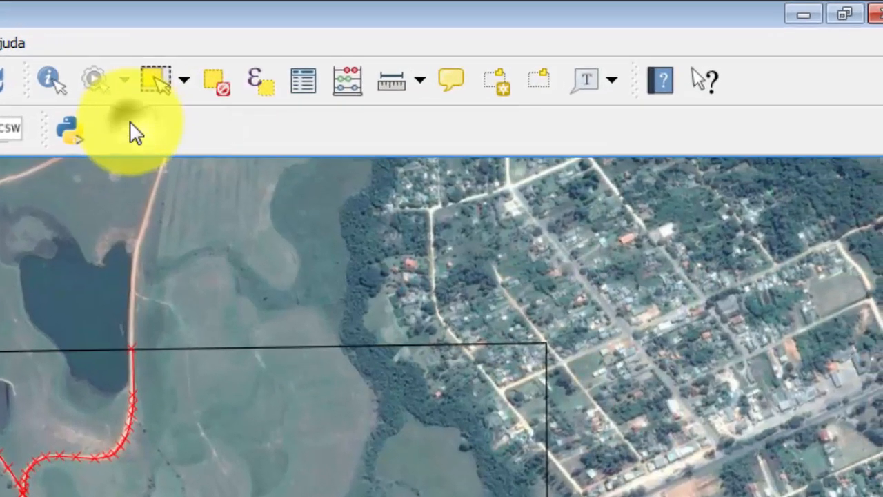
right_click(210, 119)
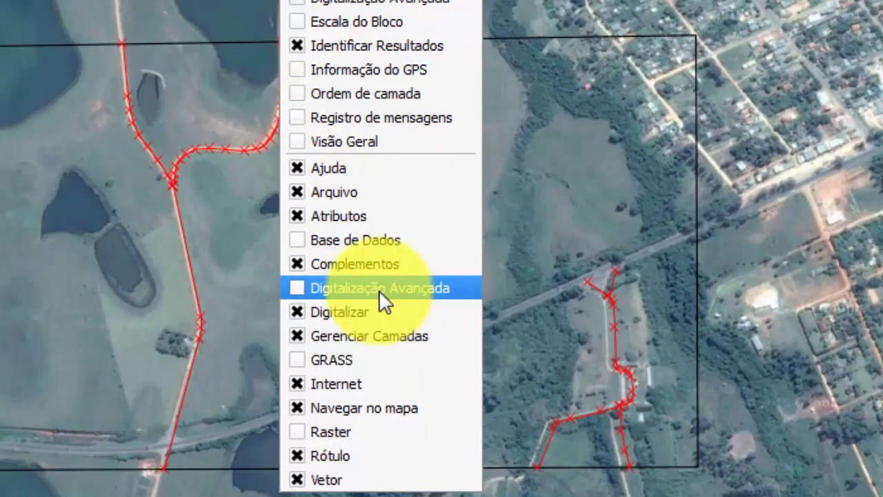
click(298, 286)
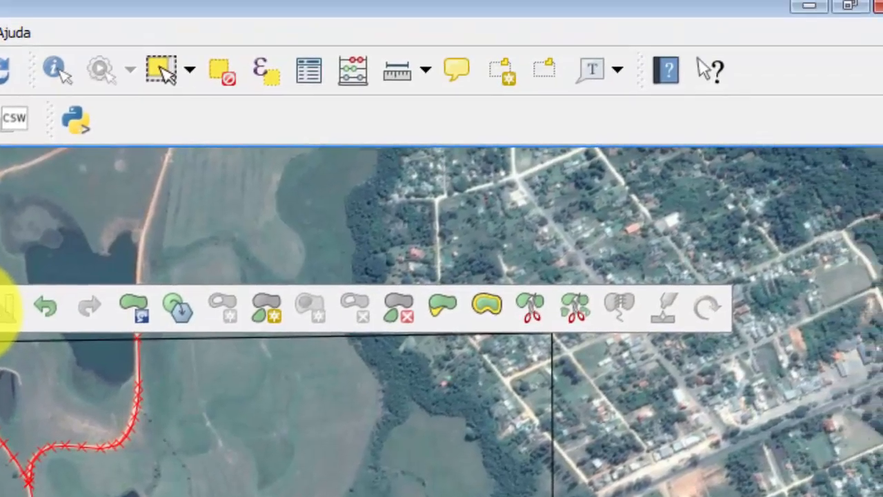
drag(120, 13, 90, 135)
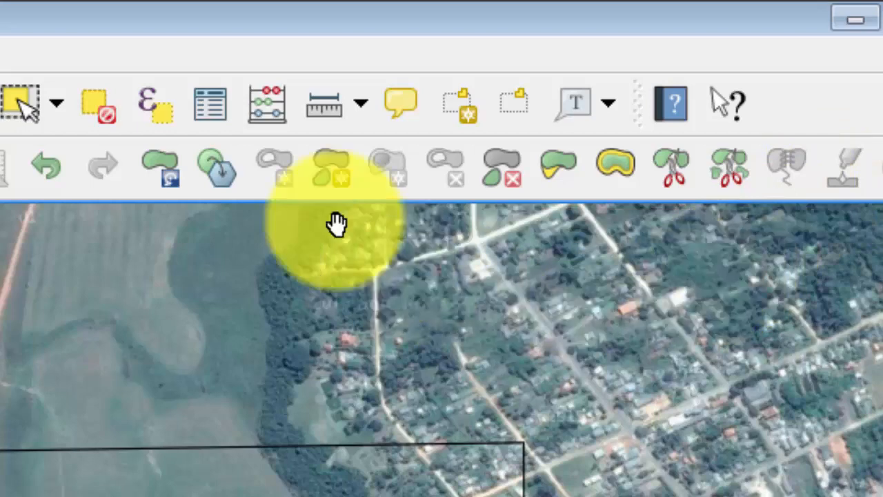
Step: Select the road lines inside Lote_6, merge their attributes using feature 0's id 1 and Tipo Caminho, and save the layer edits
click(17, 107)
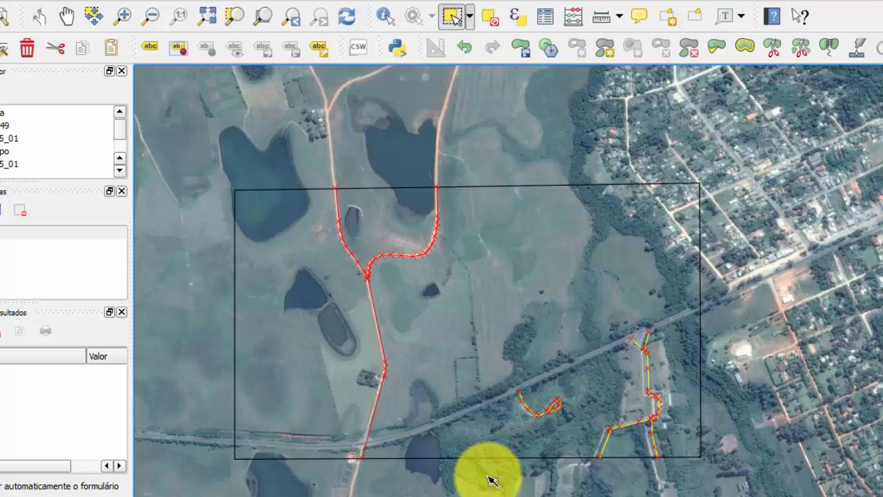
click(434, 241)
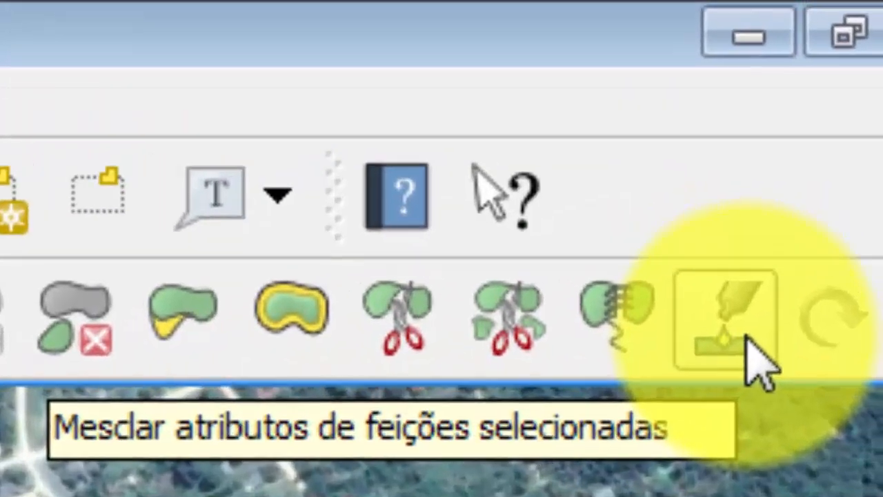
click(861, 54)
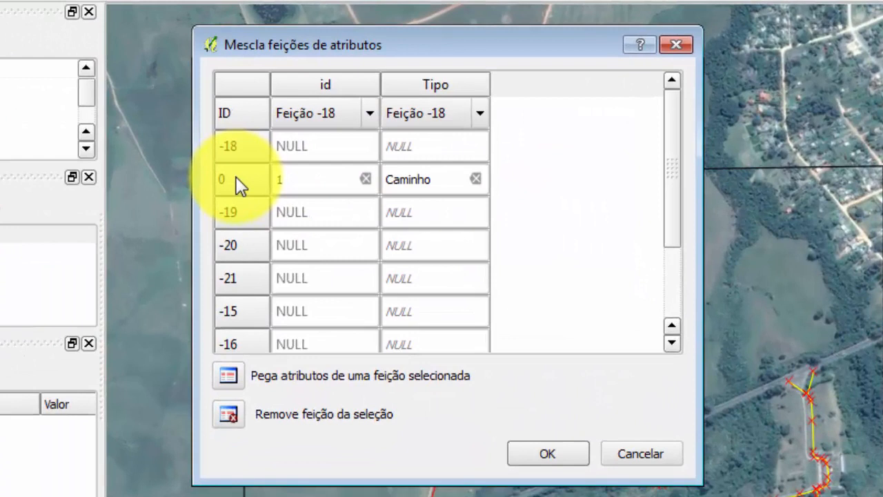
click(234, 181)
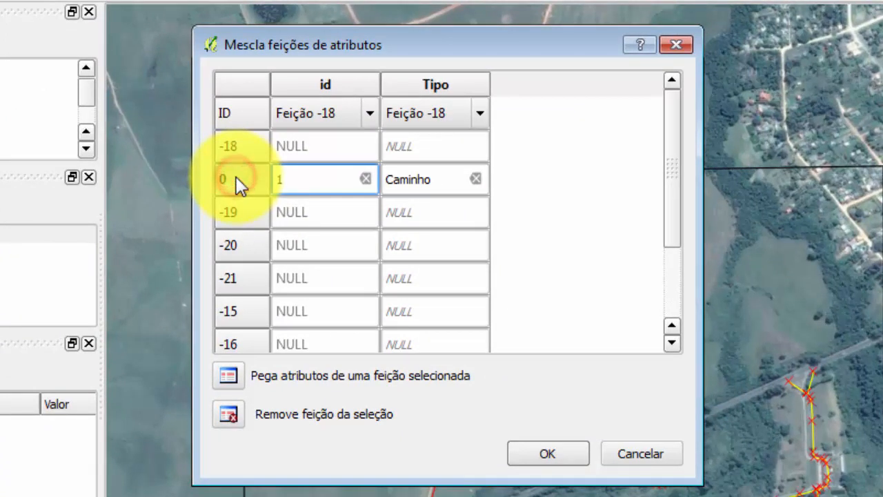
click(233, 378)
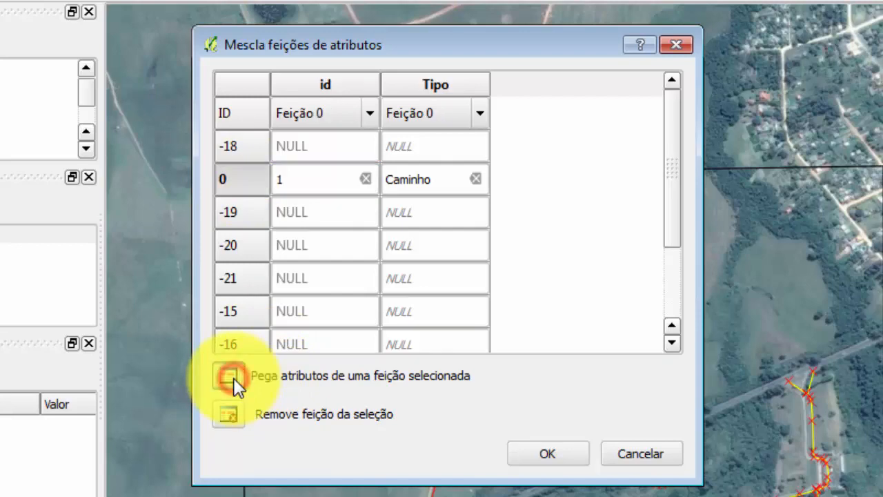
click(556, 455)
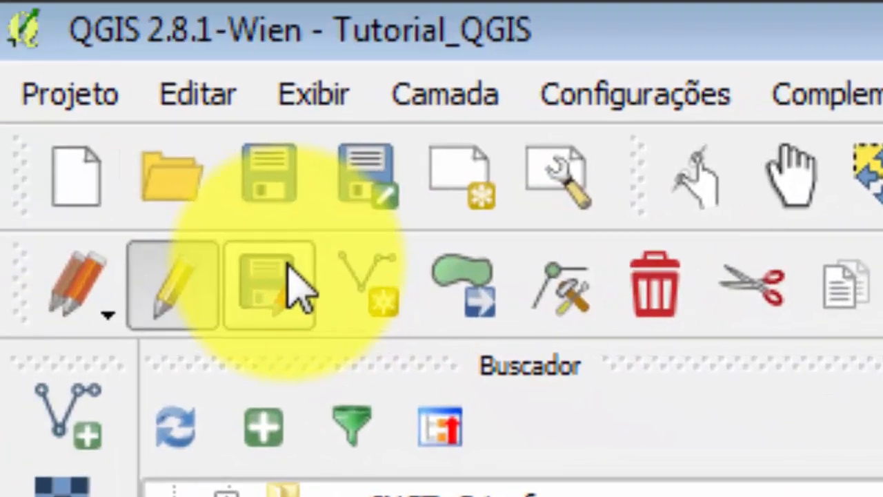
click(295, 287)
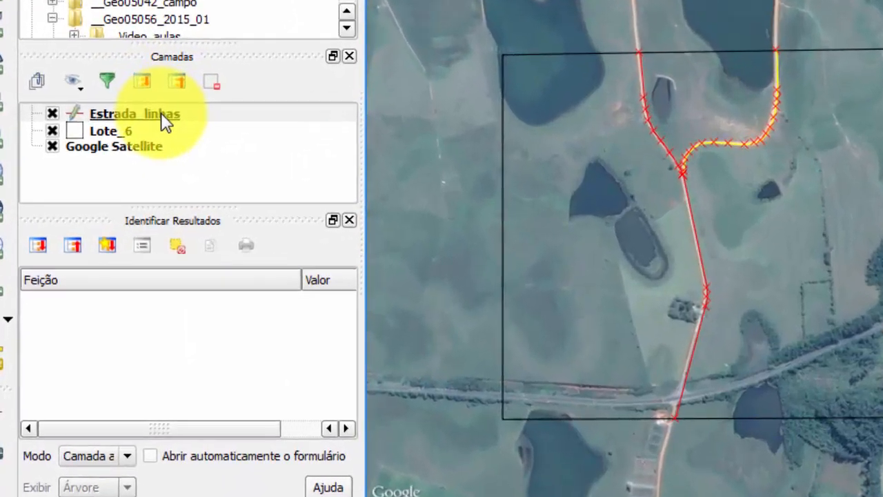
Step: Check the merged id and Tipo values in the Estrada_linhas attribute table and close it
right_click(101, 228)
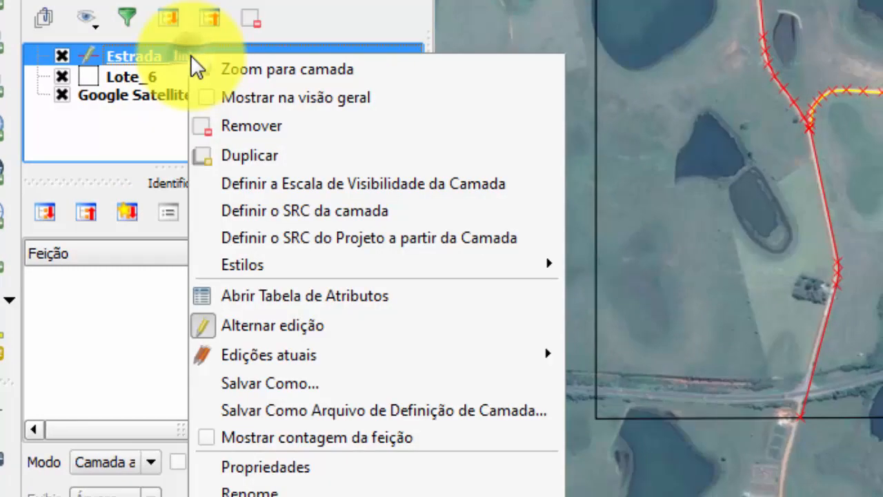
click(298, 298)
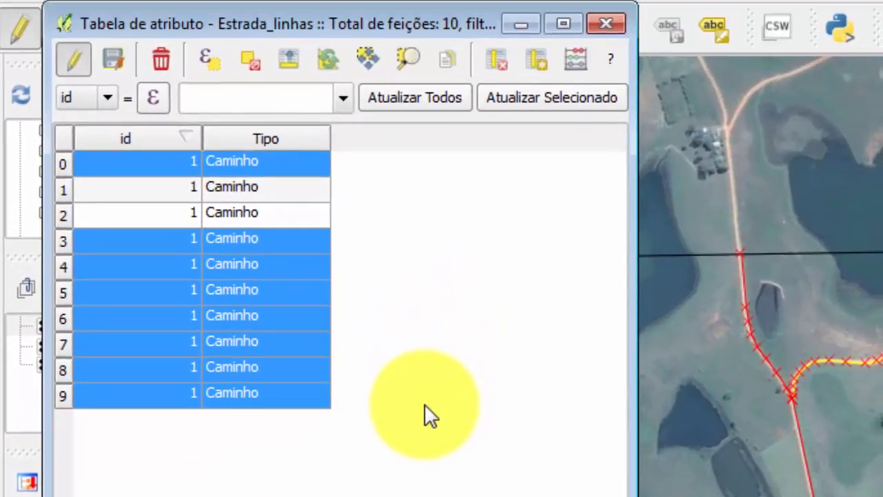
click(425, 406)
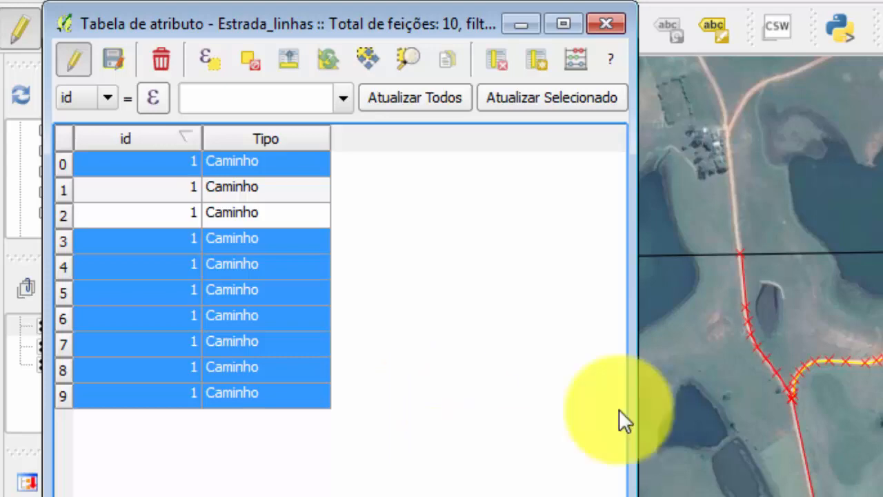
click(605, 25)
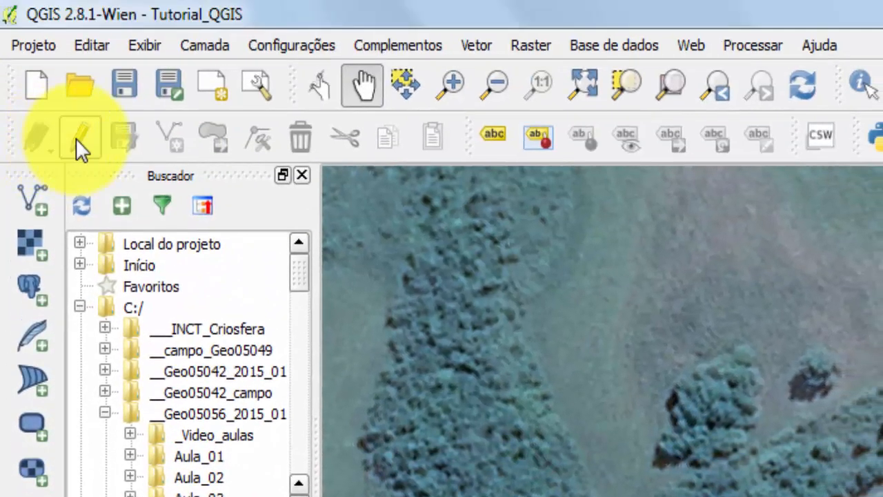
Step: Enable editing on Estrada_linhas and digitize the paved highway from Lote_6's eastern boundary westward past the farm and isolated curved road
click(76, 138)
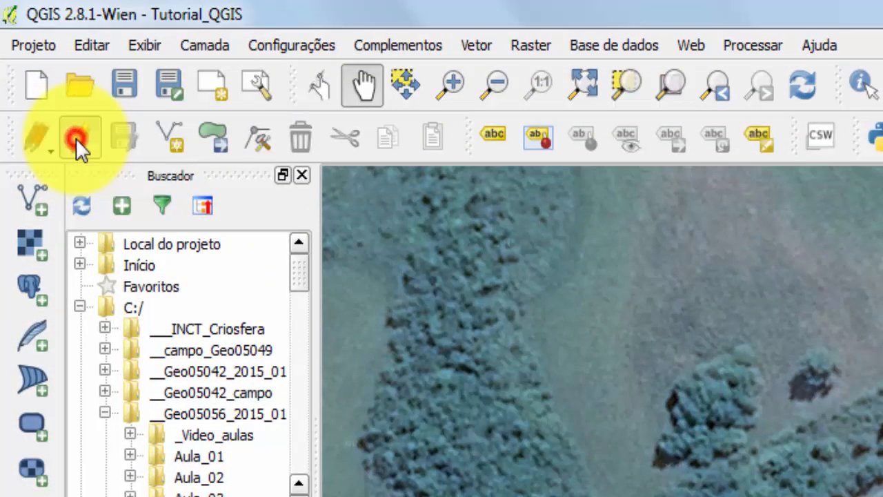
click(167, 144)
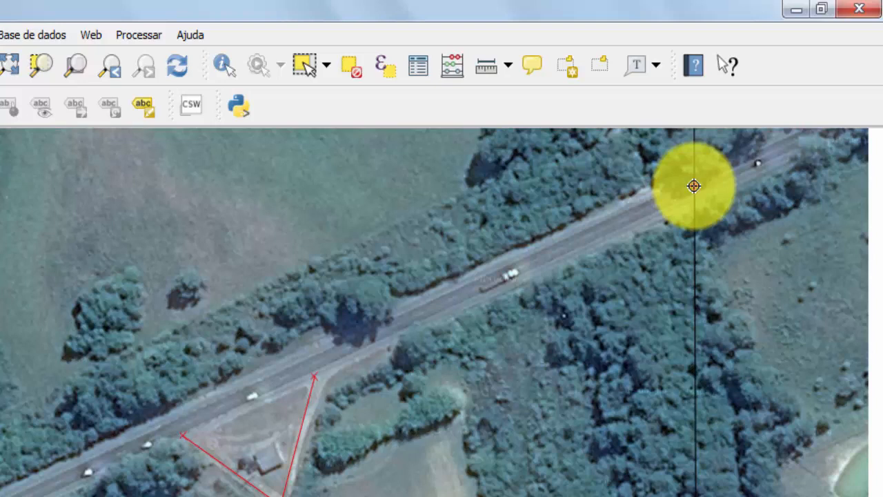
click(694, 186)
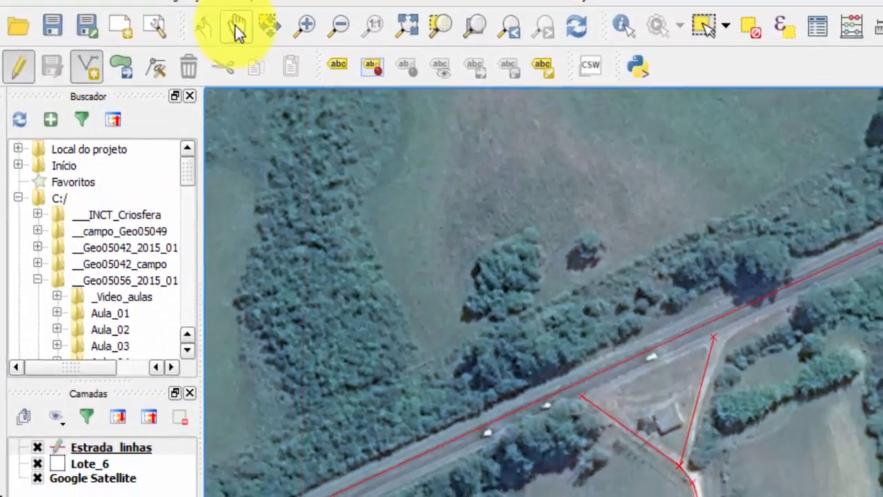
click(211, 49)
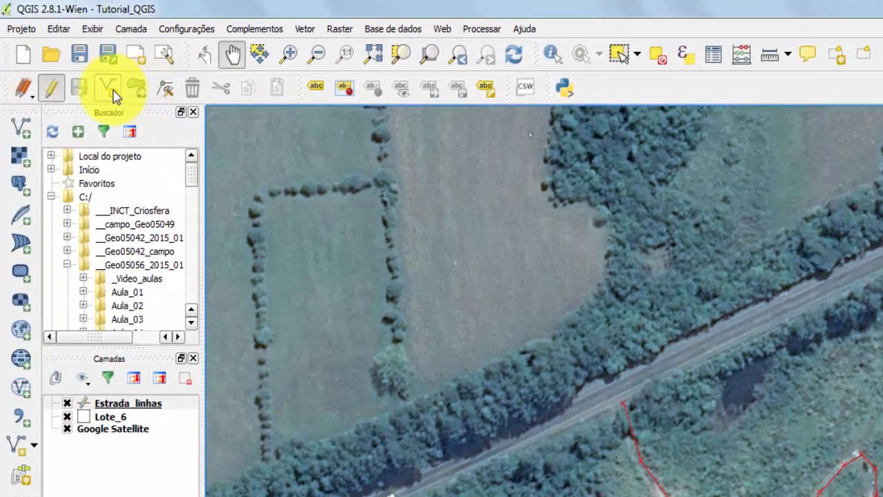
click(111, 89)
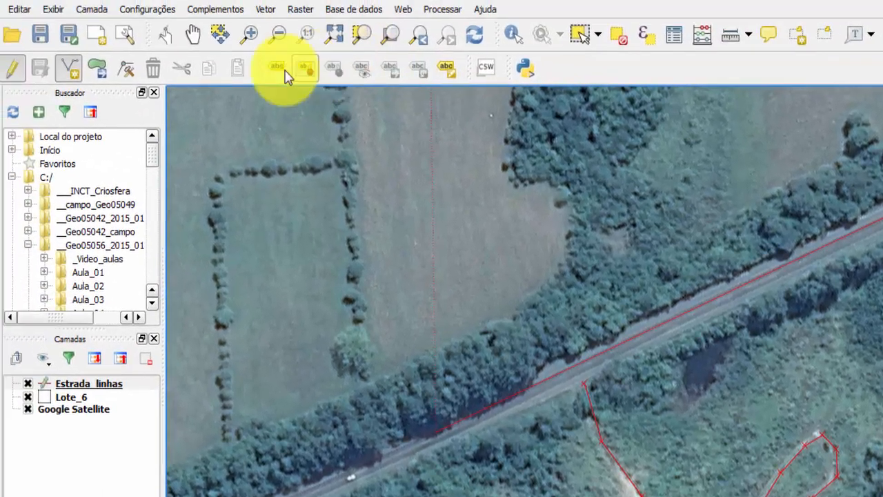
Step: Continue the highway line westward along the stretch north of the pond toward the dirt road crossing
click(193, 34)
drag(332, 489, 645, 413)
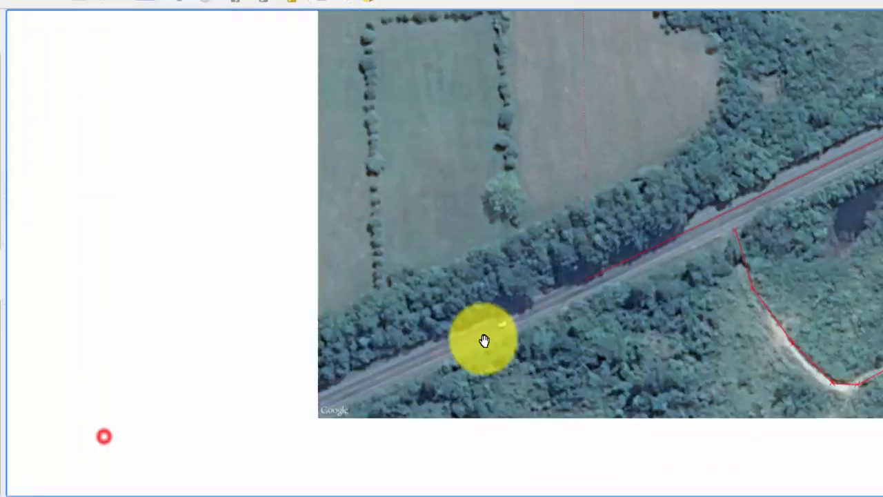
drag(484, 341, 699, 203)
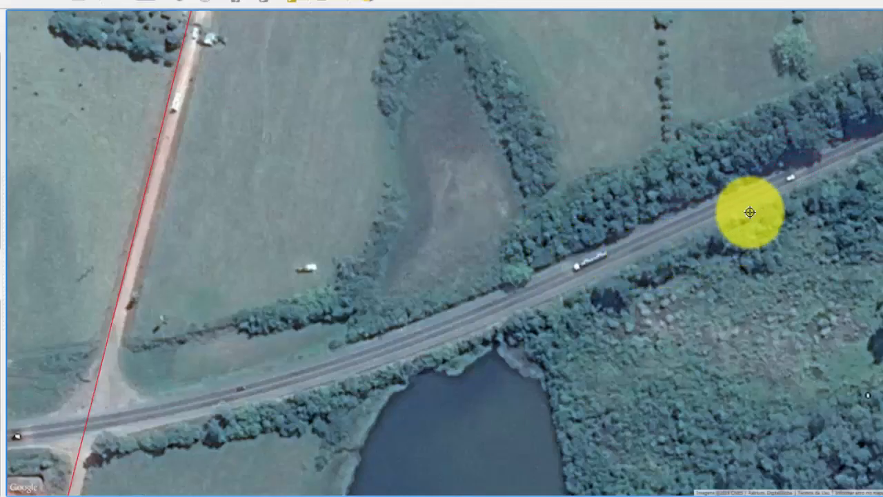
click(651, 235)
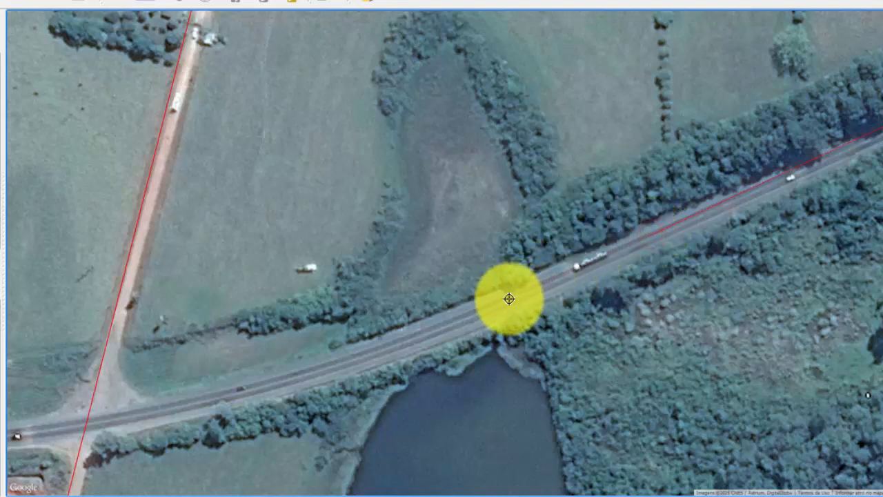
click(506, 301)
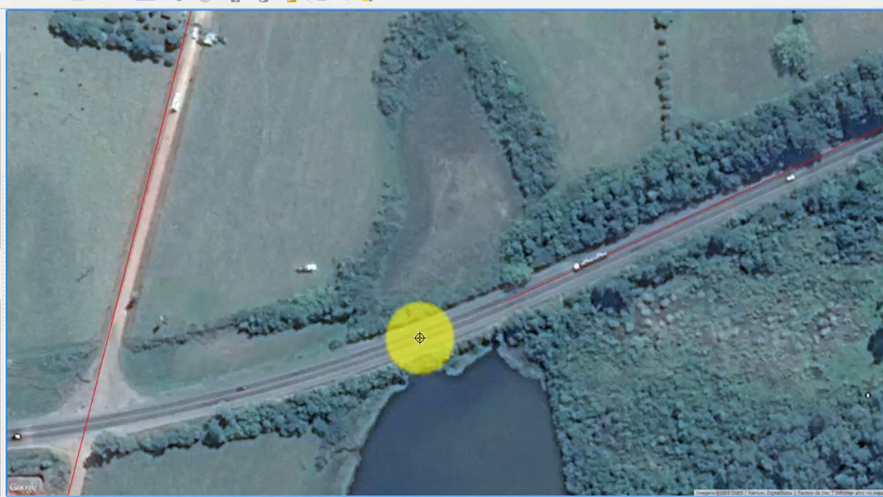
click(431, 337)
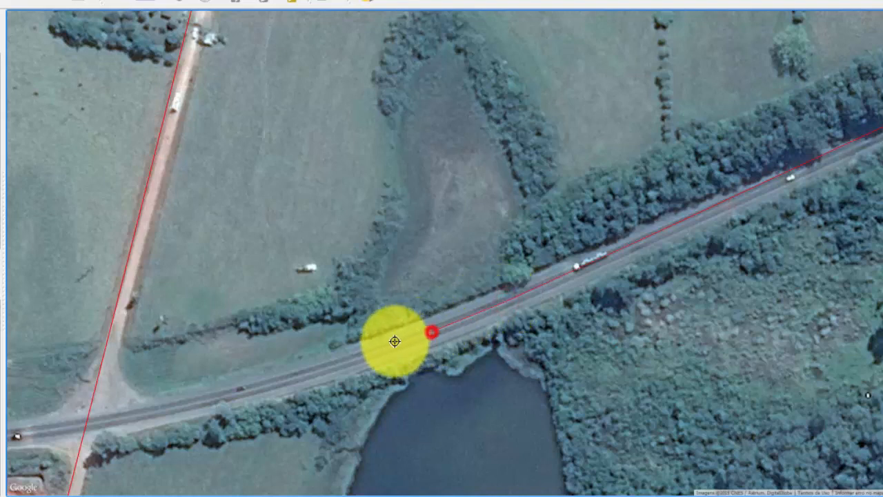
click(345, 360)
click(263, 387)
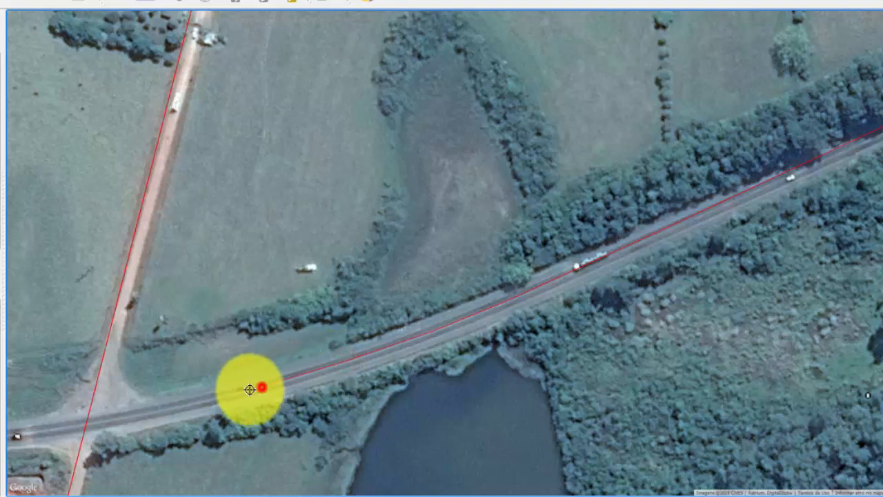
click(176, 407)
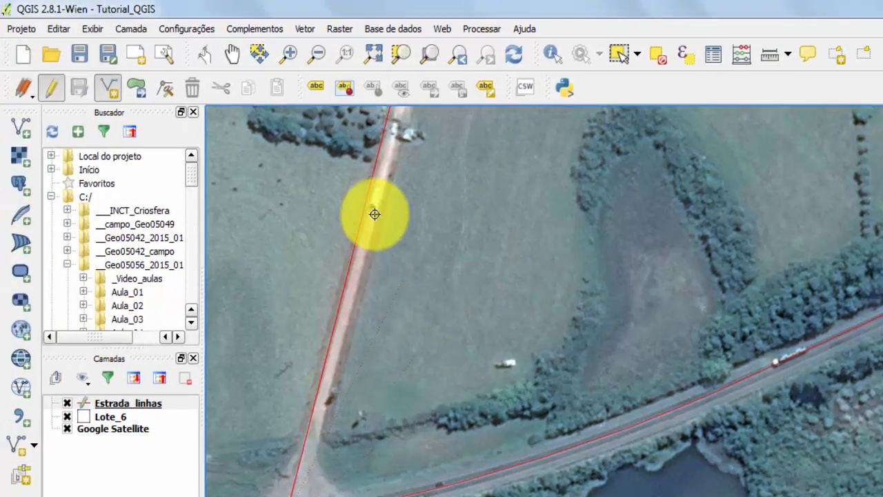
Step: Continue the highway line from the dirt road crossing along the pavement to Lote_6's western boundary
click(231, 59)
drag(294, 496, 882, 272)
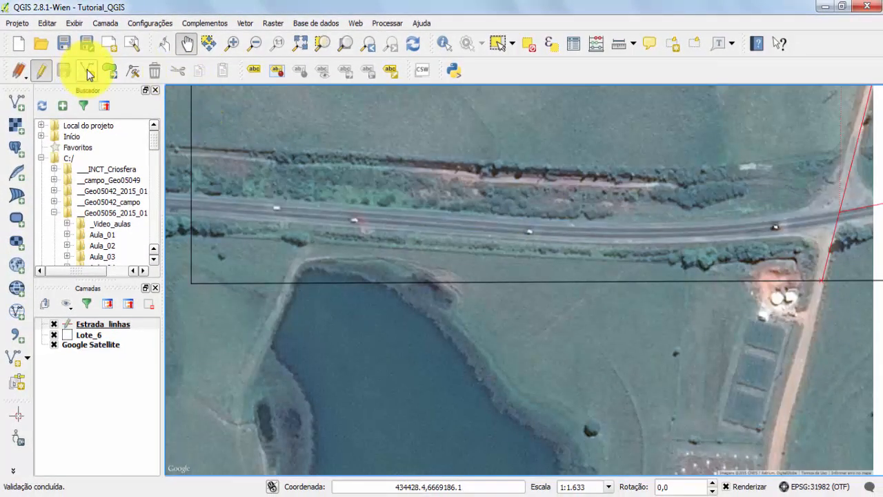
click(87, 70)
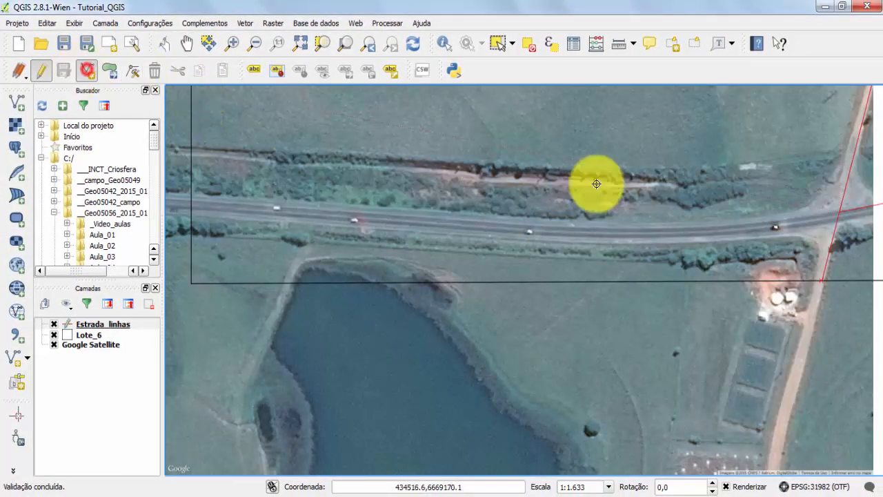
click(795, 222)
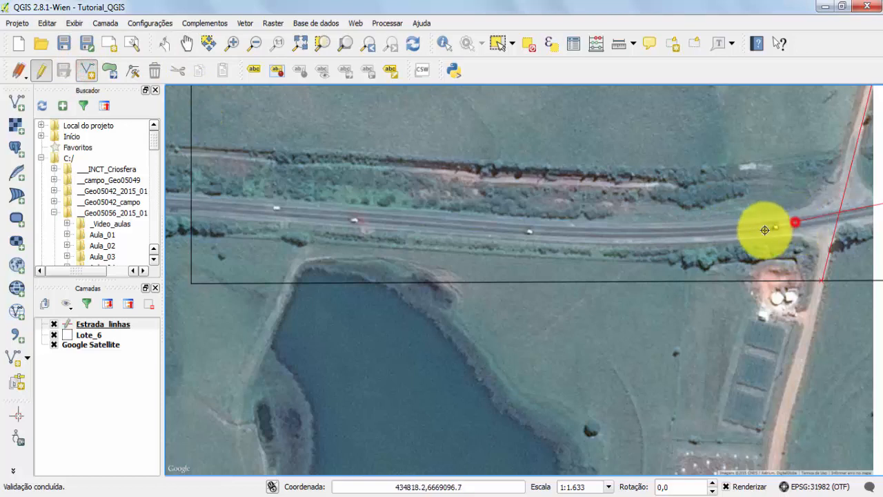
click(724, 230)
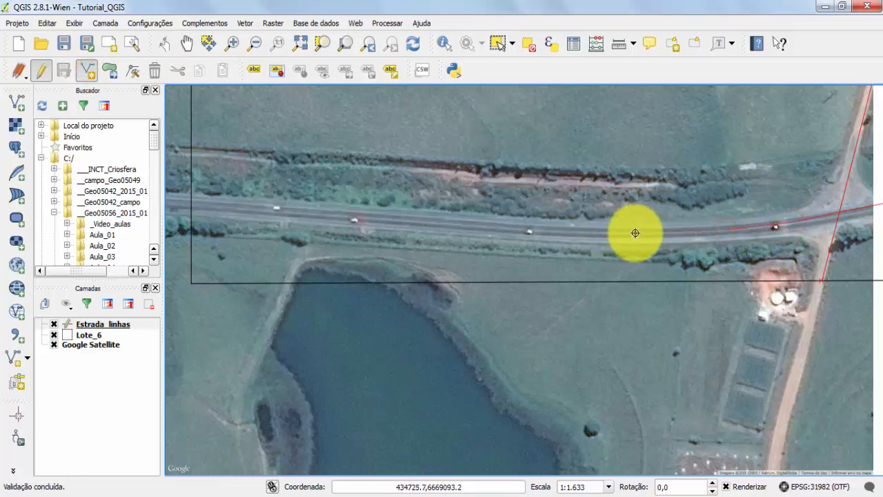
click(647, 233)
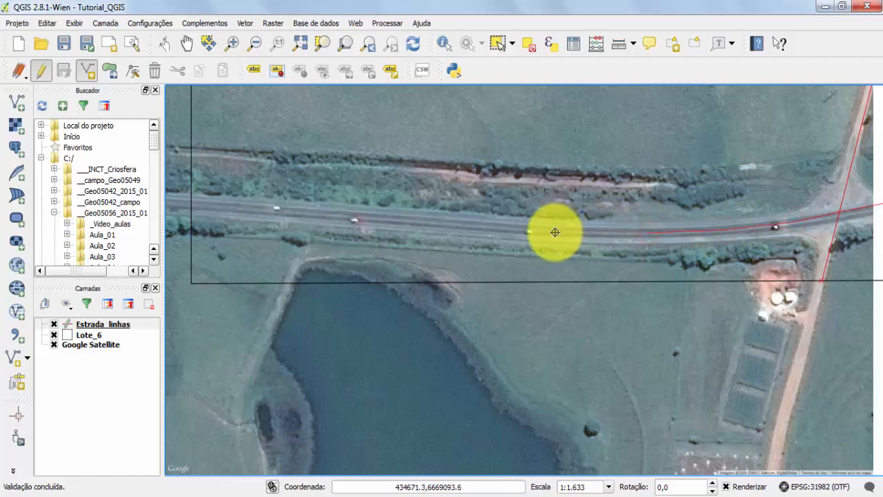
click(591, 232)
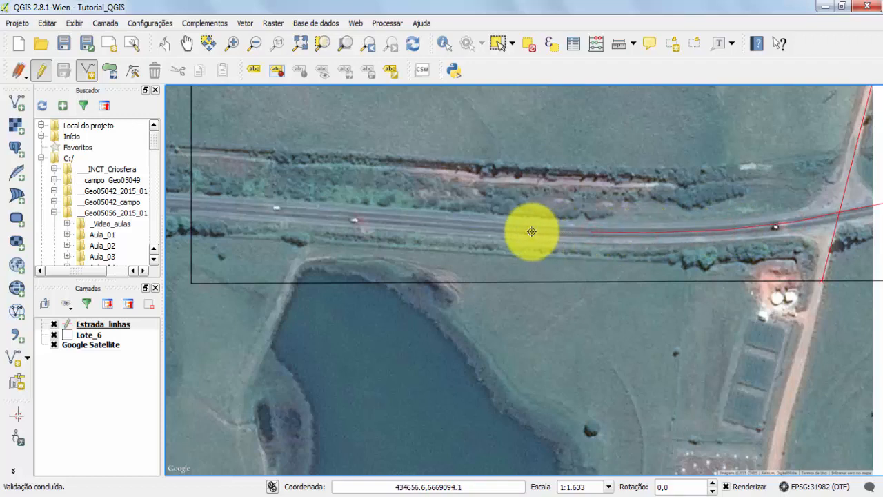
click(529, 230)
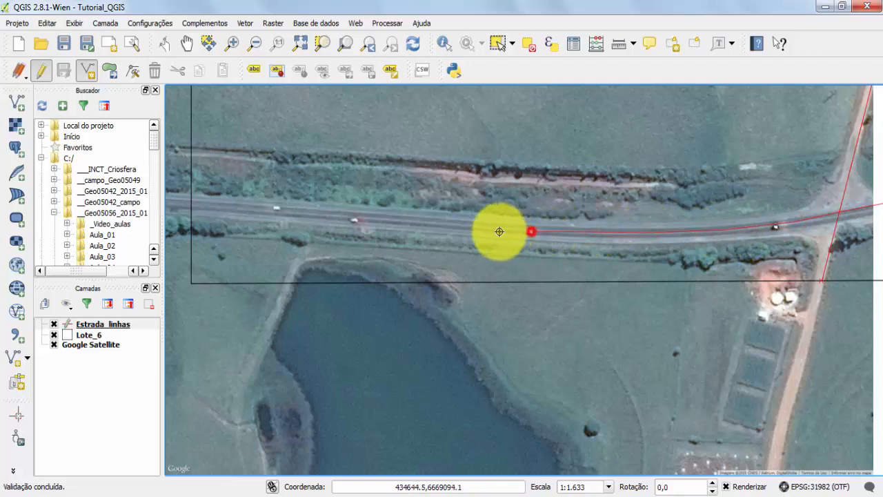
click(443, 225)
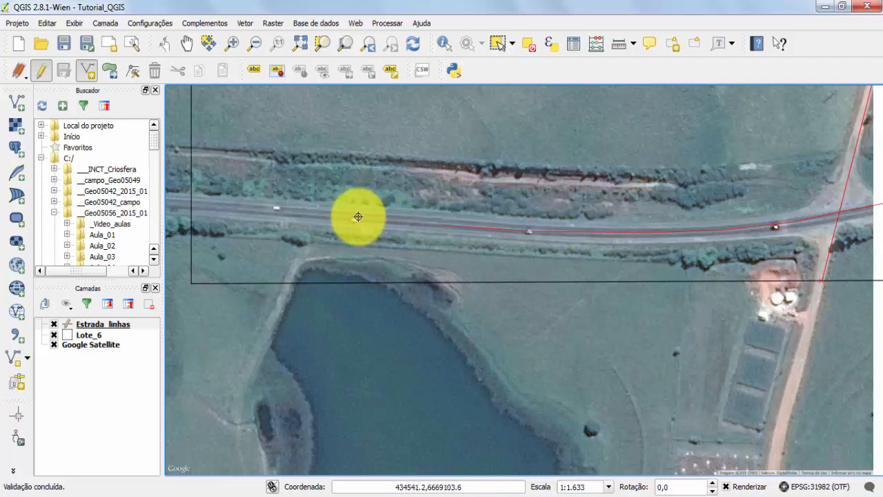
click(354, 220)
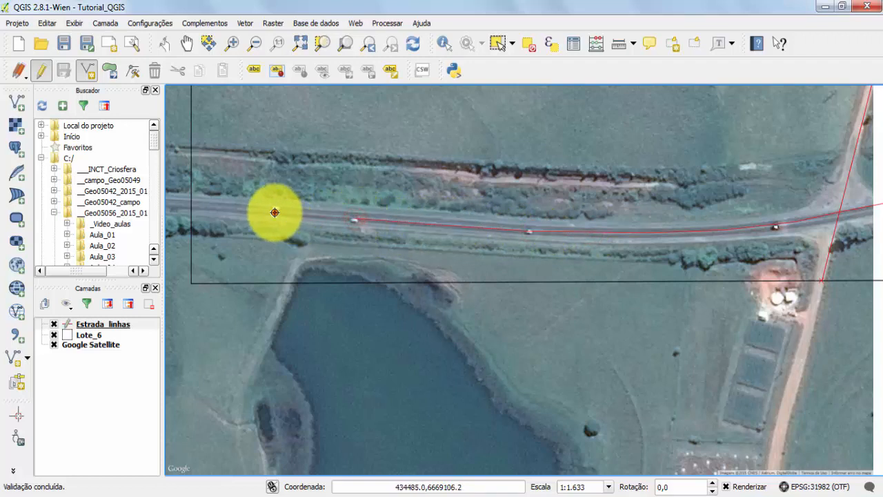
click(275, 212)
click(211, 207)
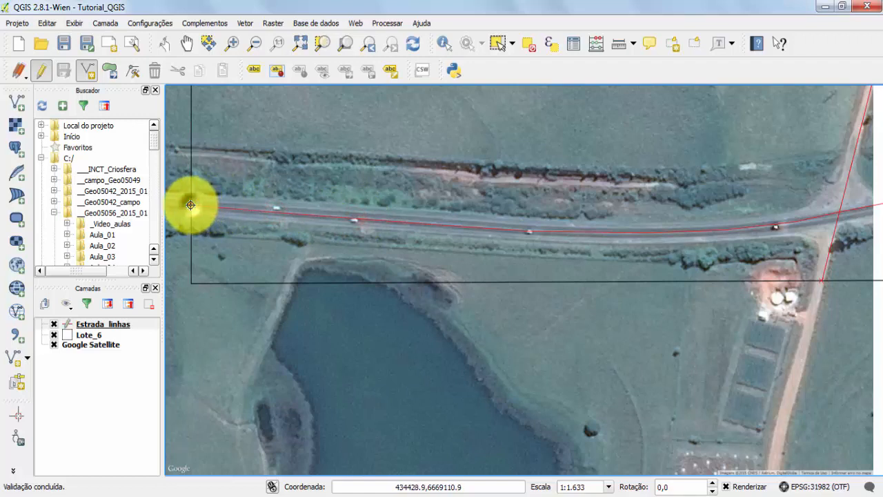
Step: Finish the highway line at Lote_6's western boundary with id 2 and Tipo Estrada, and save the layer edits
right_click(191, 204)
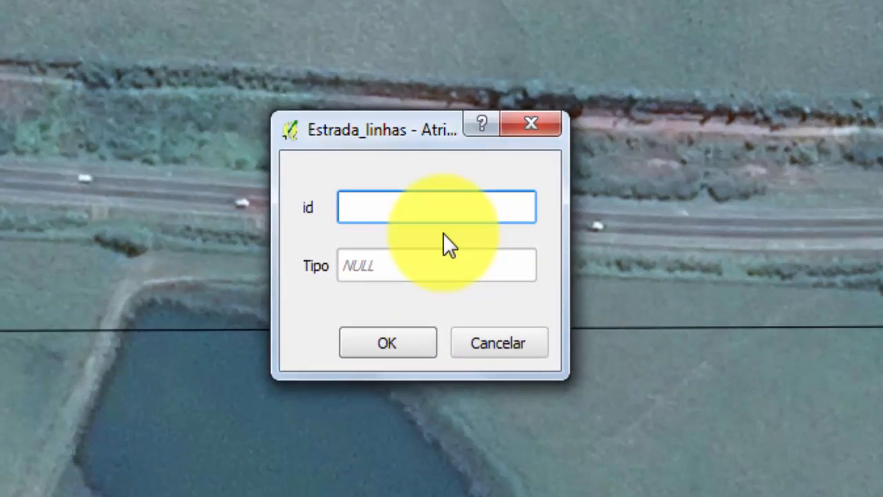
text(2)
click(418, 263)
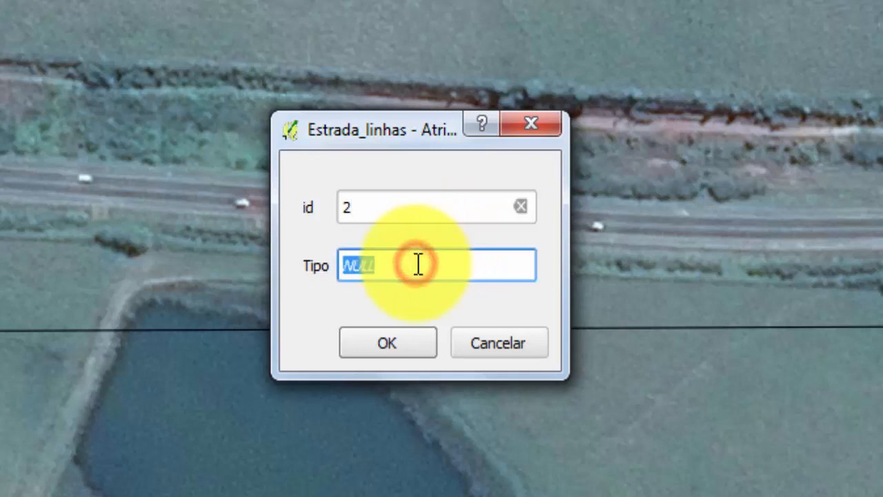
text(eS)
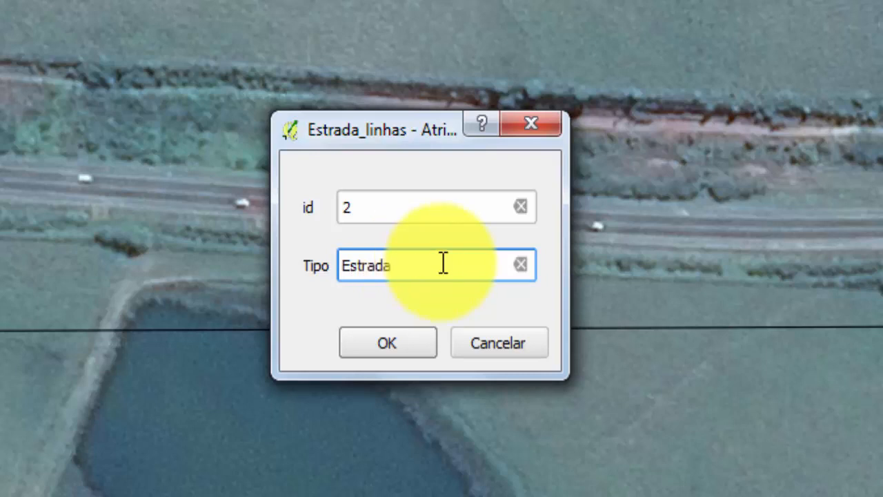
click(402, 334)
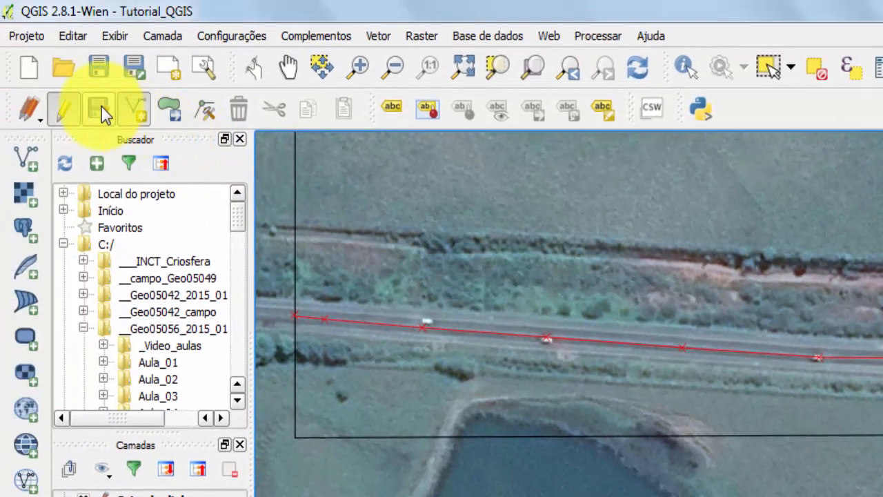
click(102, 112)
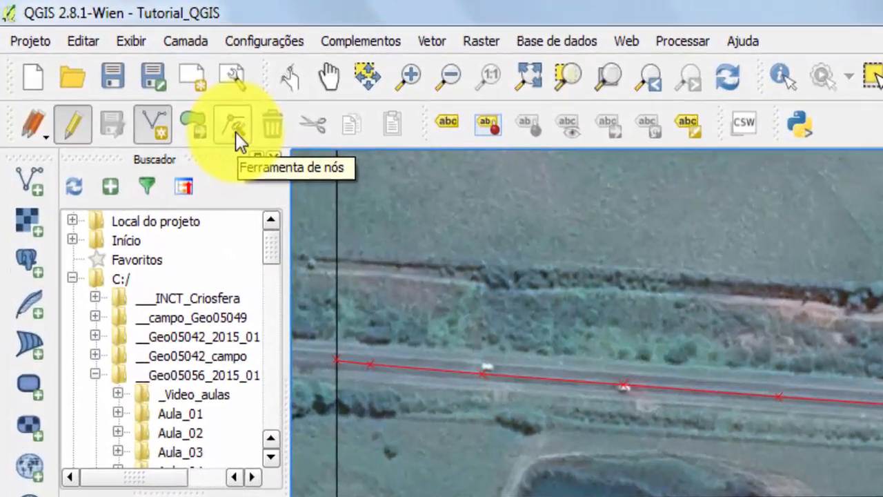
Step: With the node tool, add two vertices to the highway line northeast of the western pond and shift a neighbouring vertex slightly east
click(236, 132)
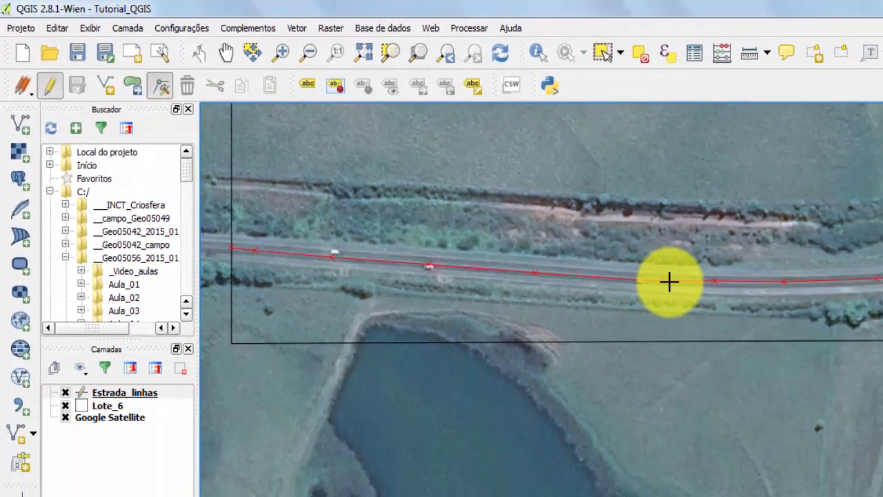
click(669, 282)
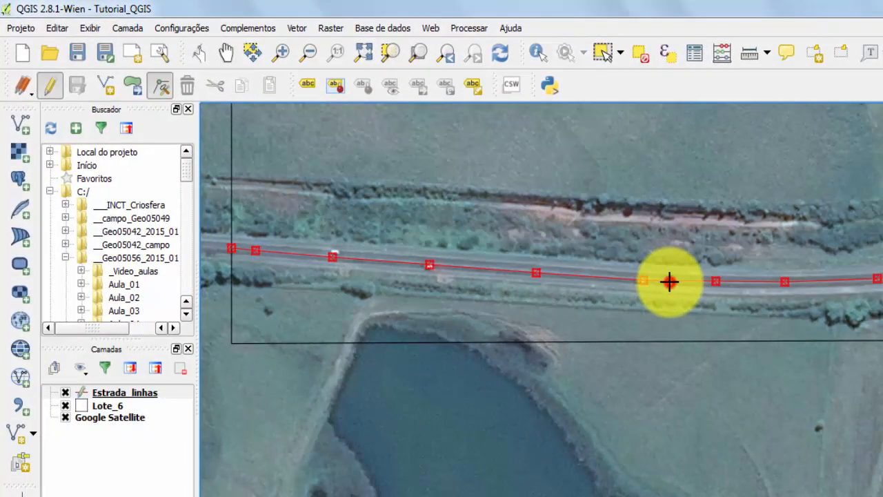
double_click(585, 276)
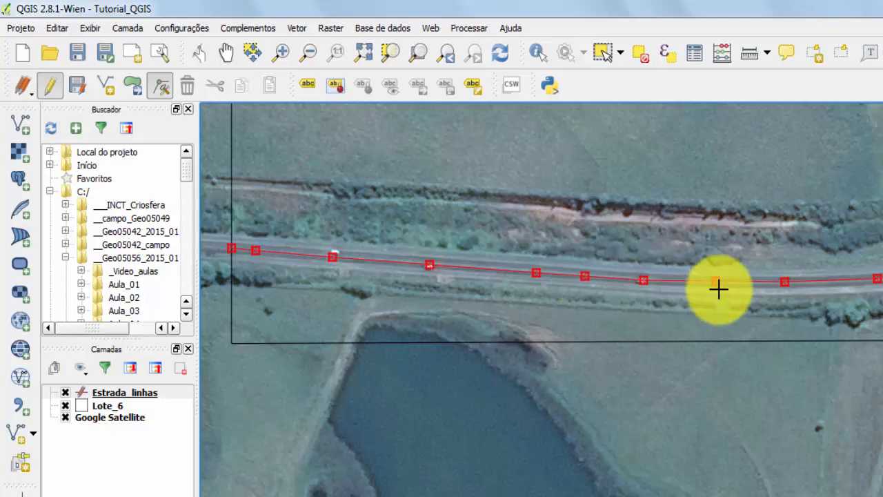
double_click(680, 284)
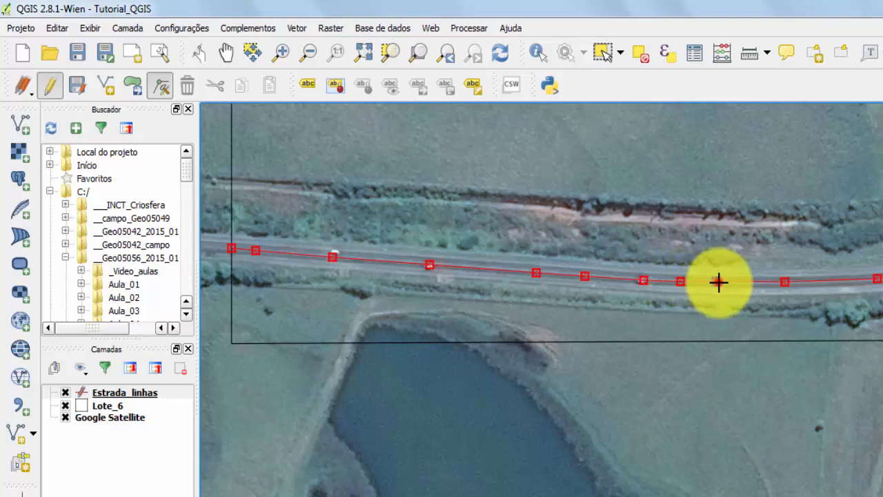
drag(718, 282, 731, 283)
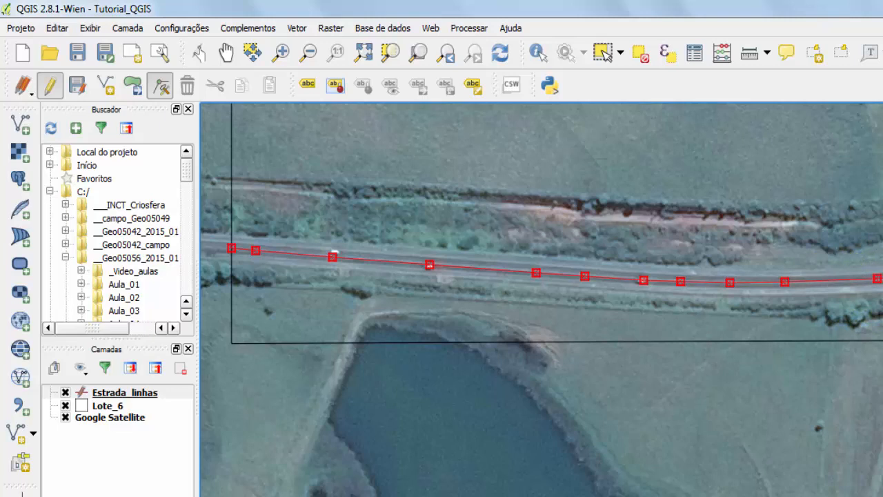
Step: Move the highway line's vertices onto the pavement centre east of the dirt road crossing, and save the layer edits
click(227, 53)
drag(855, 345, 437, 391)
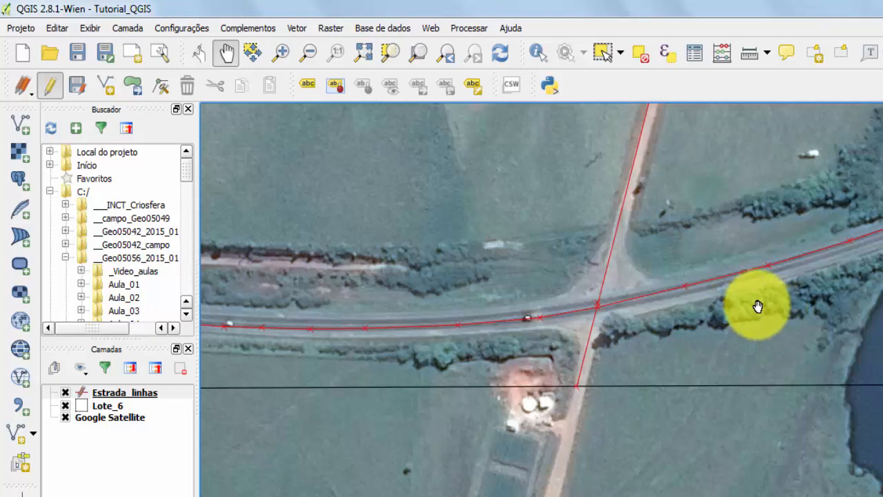
drag(812, 288, 629, 360)
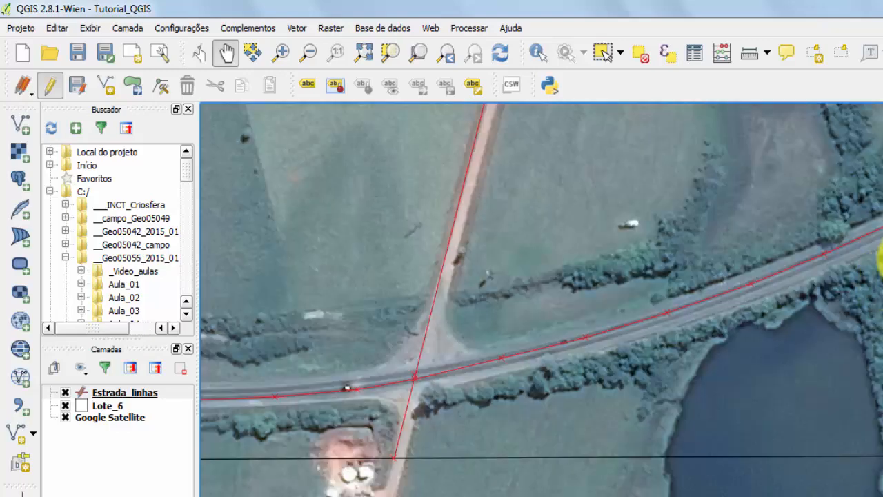
drag(843, 325, 712, 382)
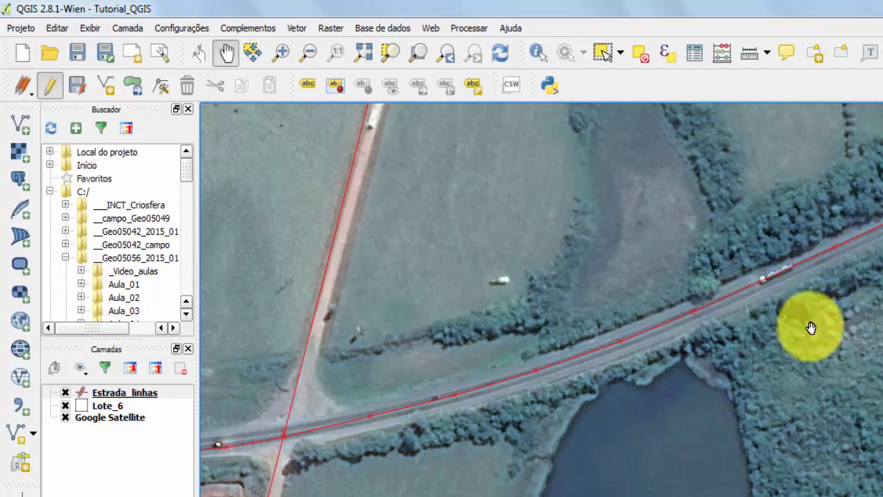
drag(773, 338, 866, 302)
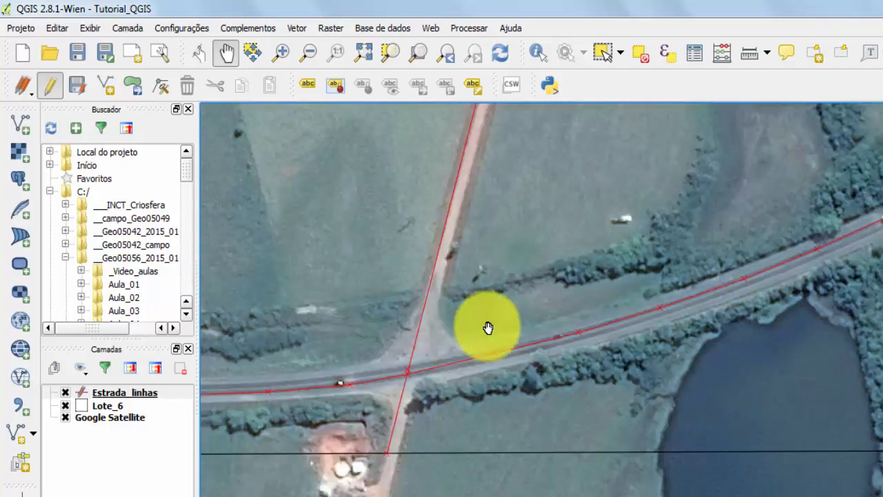
click(160, 85)
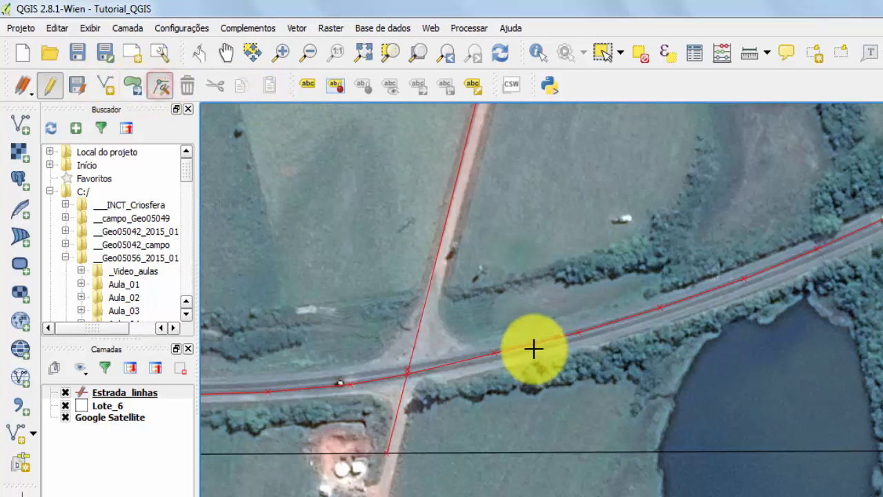
click(534, 343)
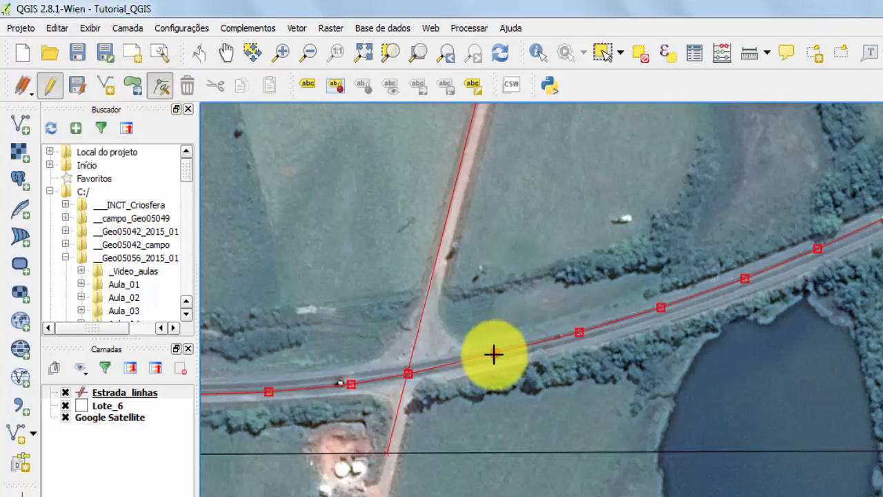
drag(494, 354, 490, 357)
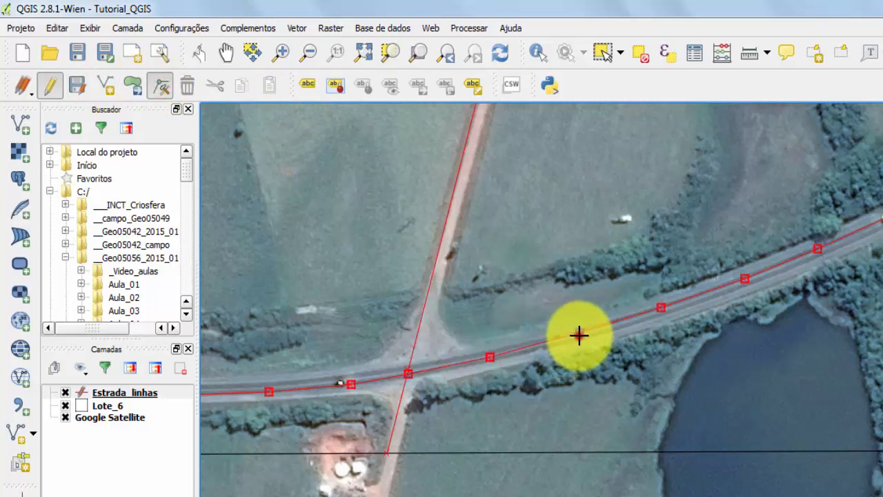
double_click(576, 336)
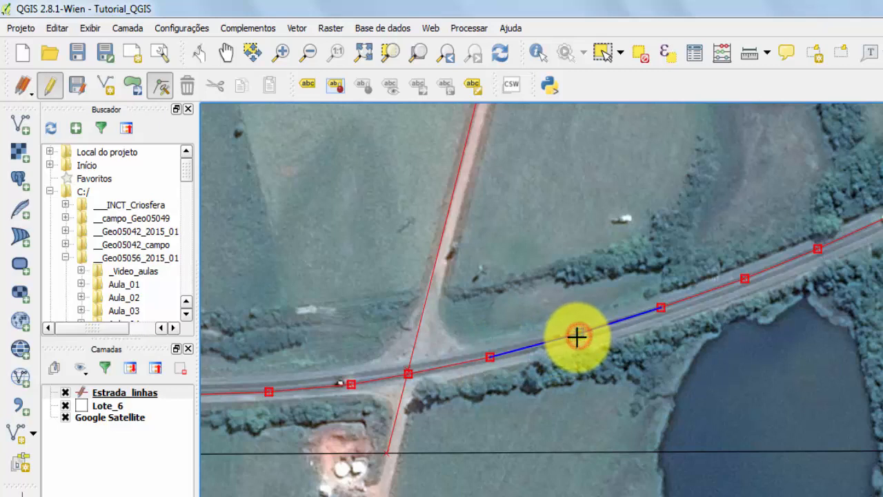
double_click(659, 310)
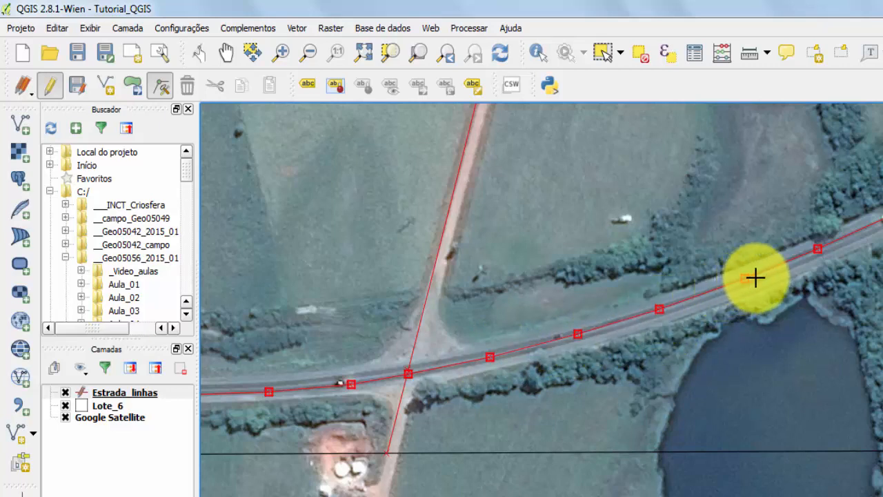
double_click(817, 253)
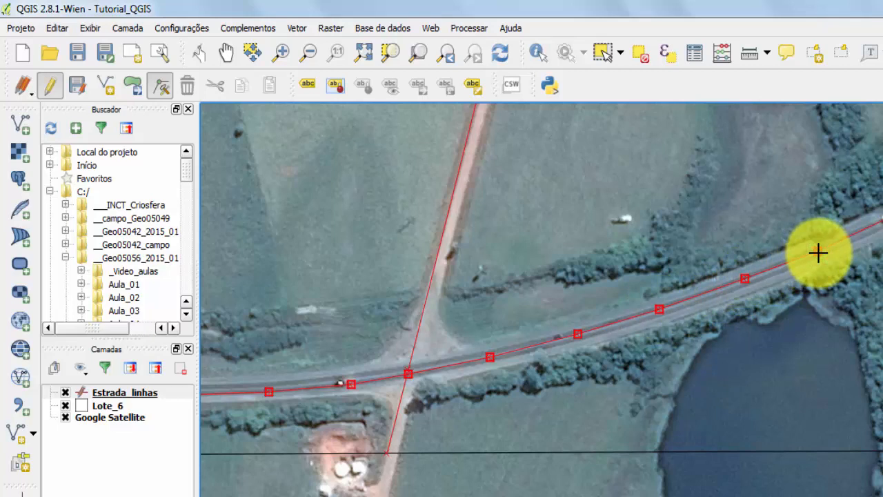
click(78, 85)
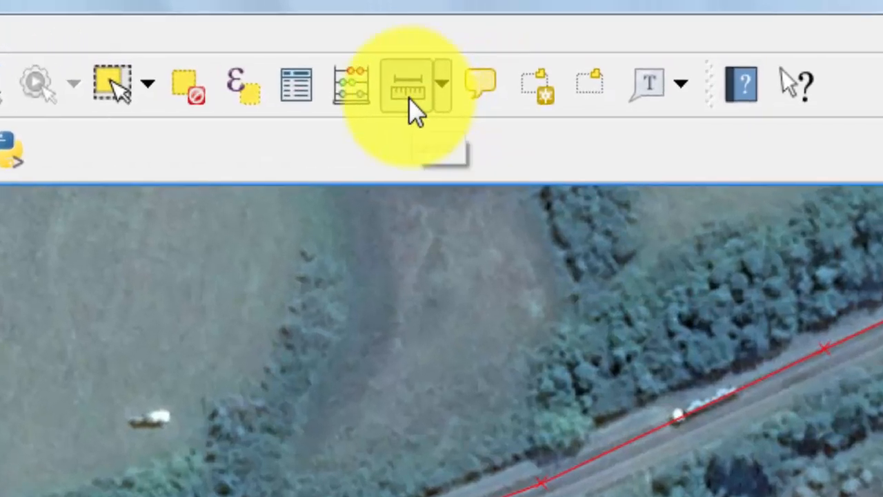
Step: Measure the paved highway's width across the stretch north of the eastern pond and close the measurement
click(408, 97)
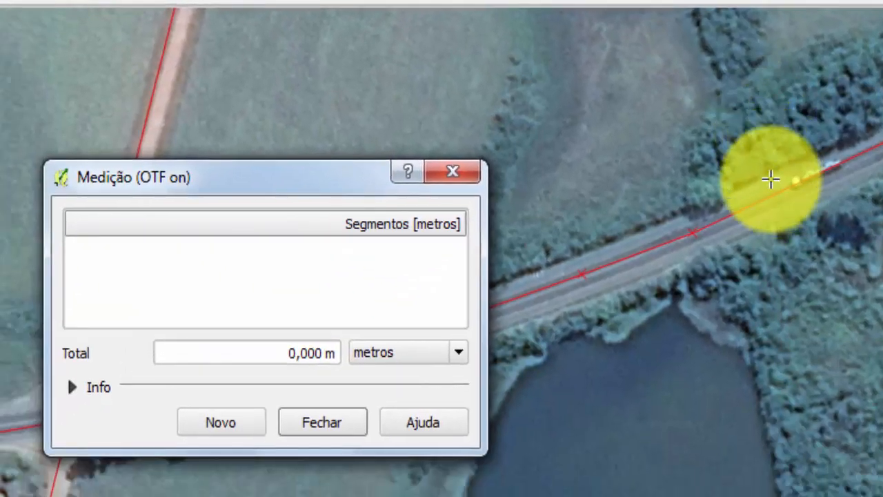
click(770, 179)
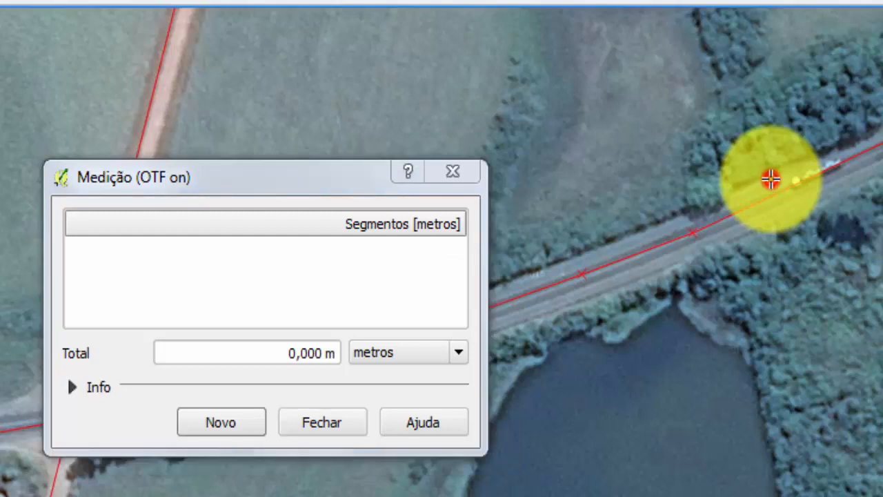
click(786, 217)
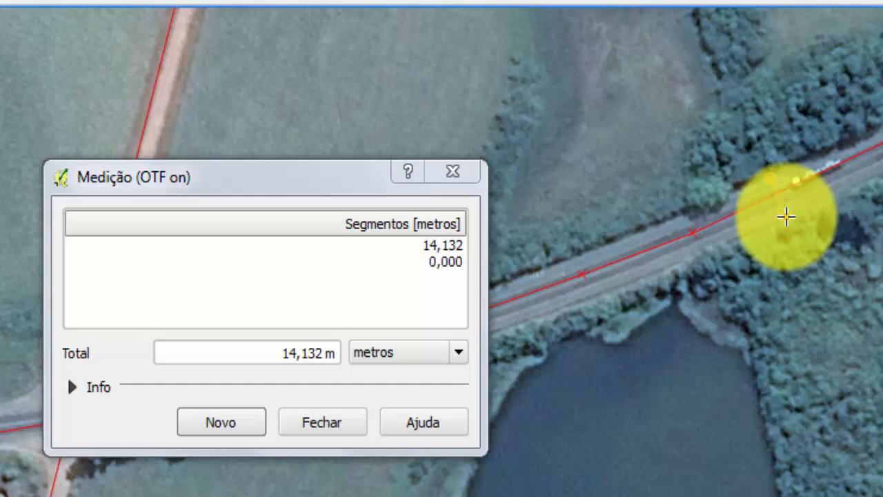
click(341, 422)
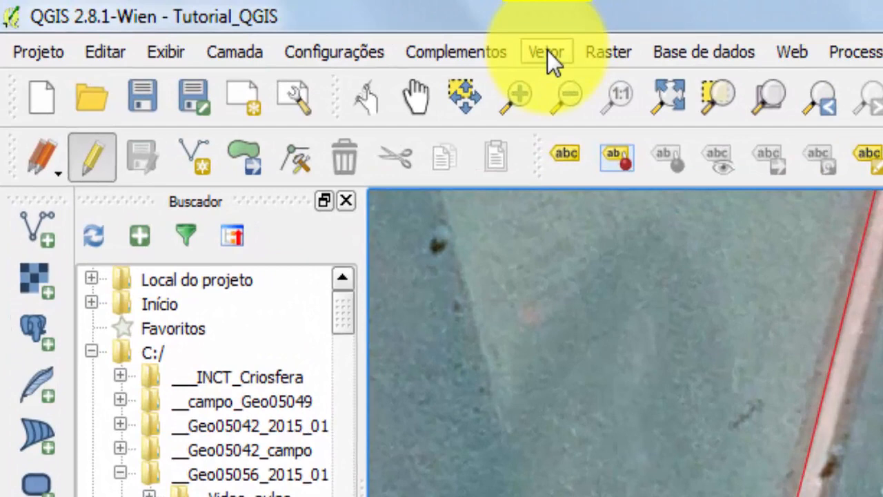
click(547, 51)
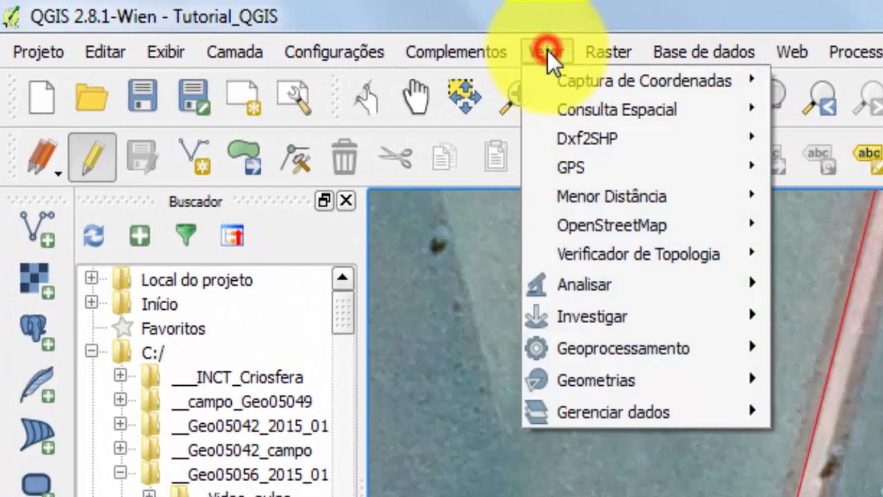
mouse_move(618, 351)
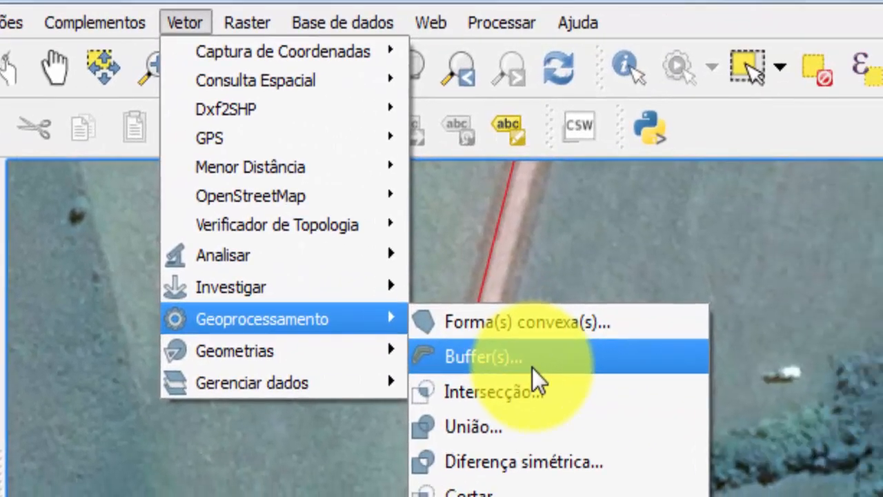
click(838, 386)
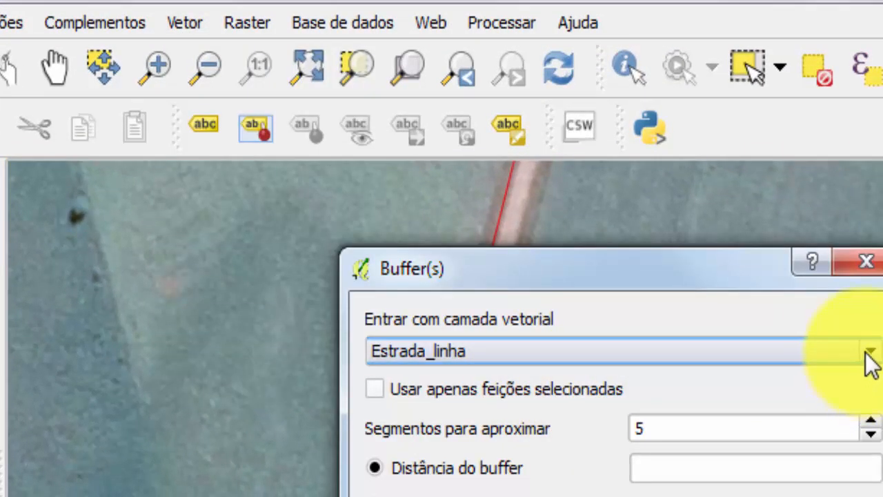
click(870, 352)
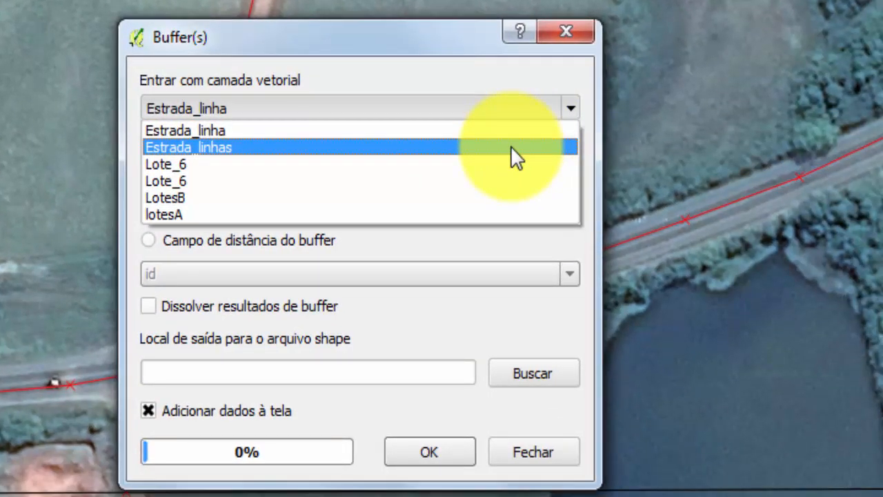
click(513, 152)
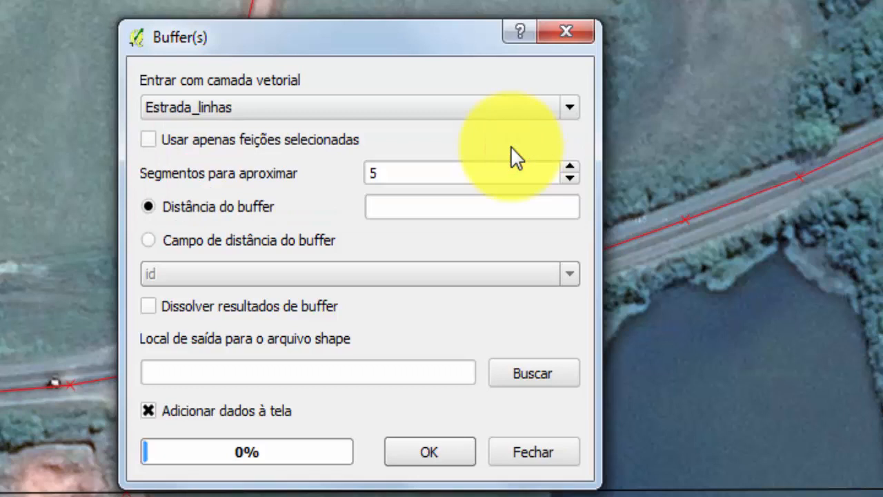
click(410, 207)
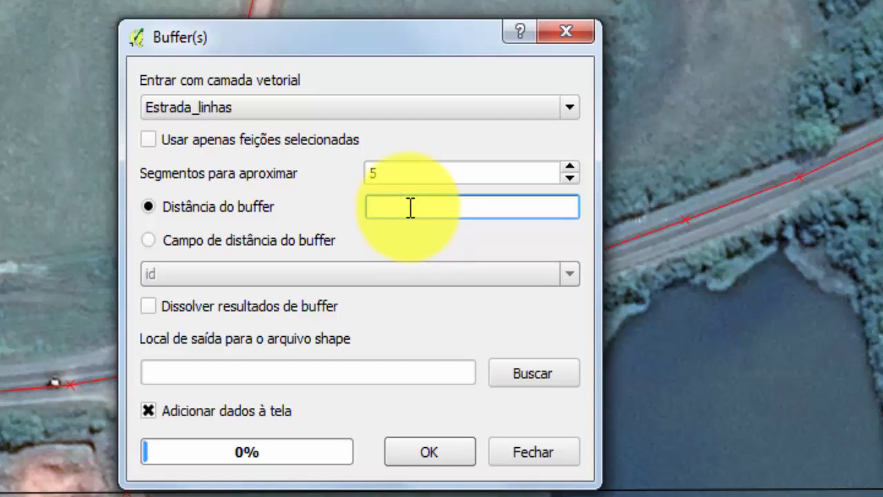
text(7)
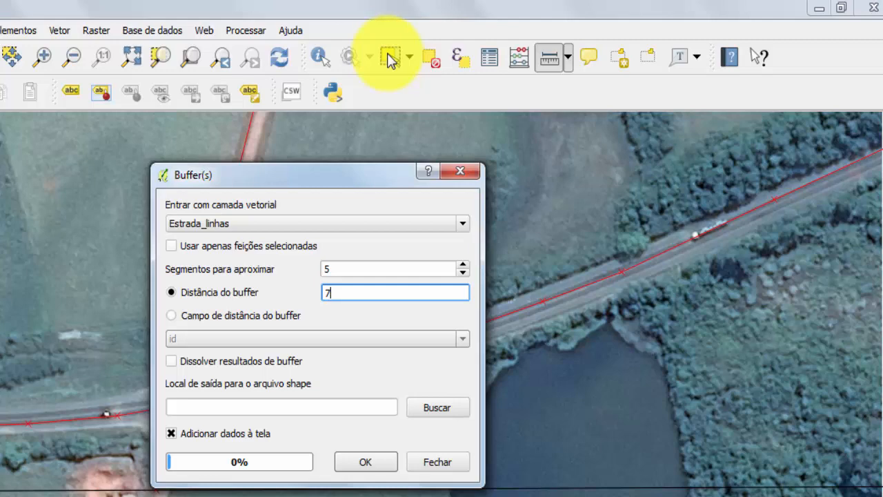
click(445, 465)
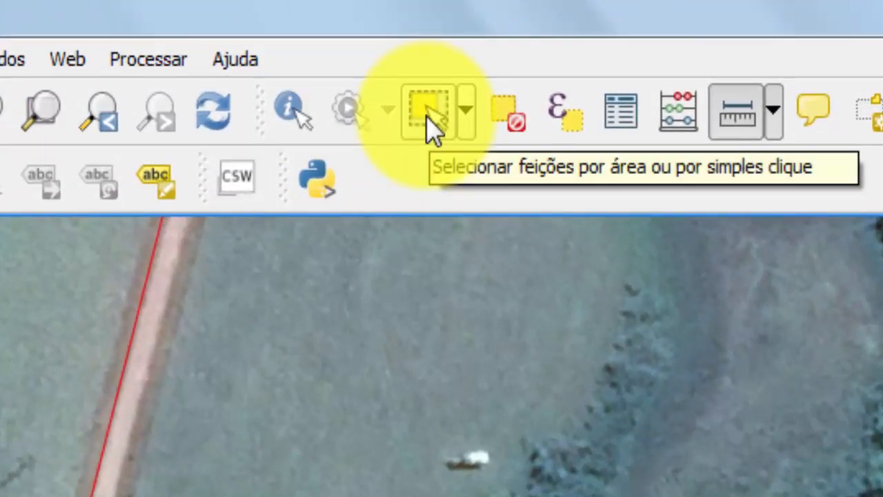
Step: Select the highway line and set up a buffer of Estrada_linhas using only selected features, with a buffer distance of 7
click(427, 113)
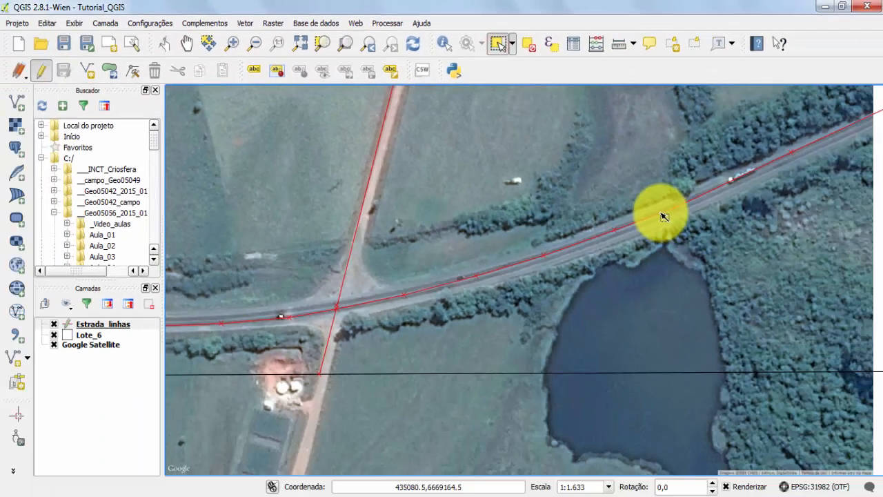
click(659, 217)
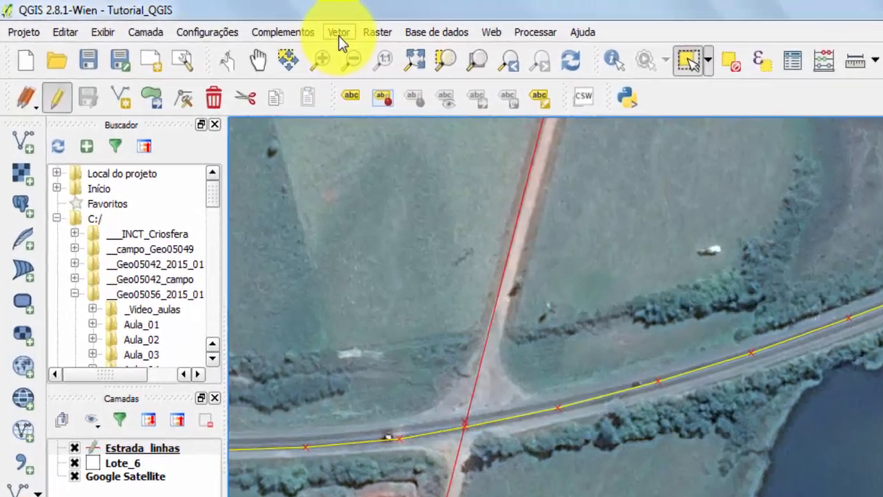
click(245, 24)
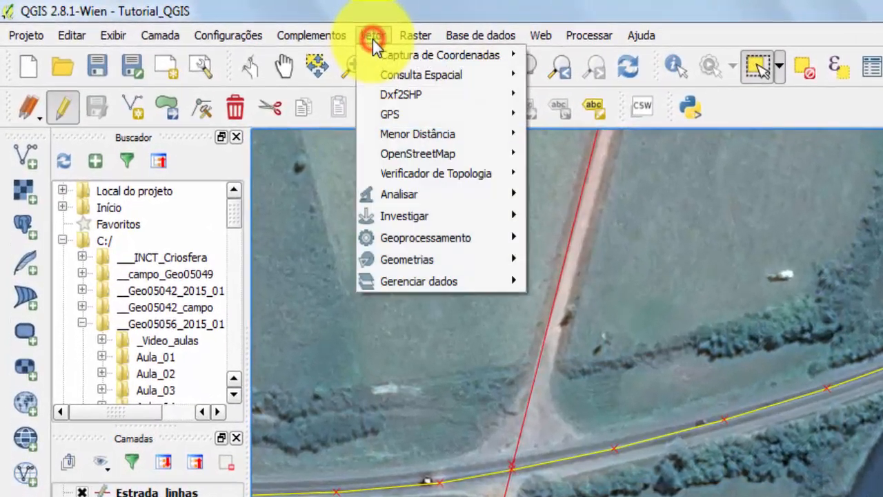
mouse_move(421, 241)
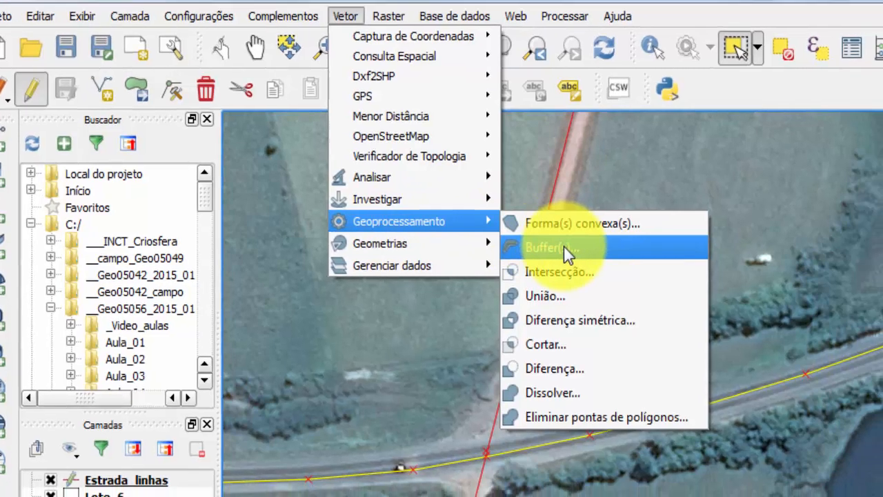
click(577, 263)
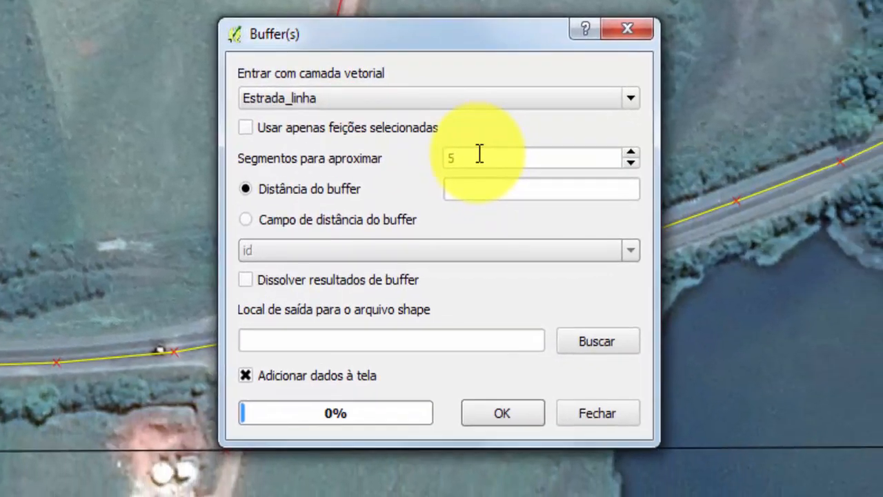
click(572, 166)
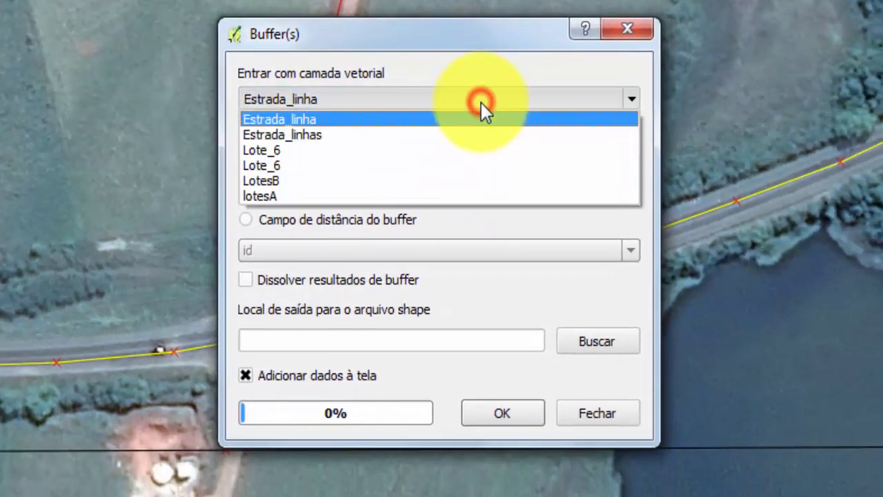
click(465, 134)
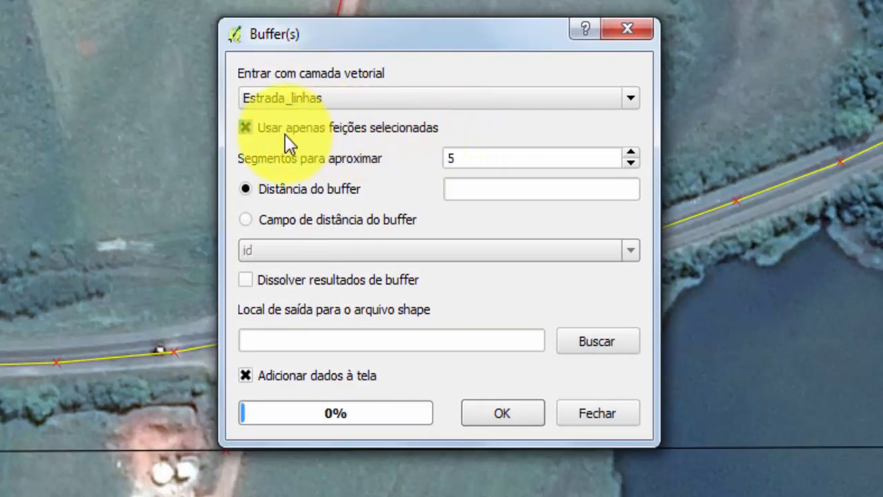
click(480, 183)
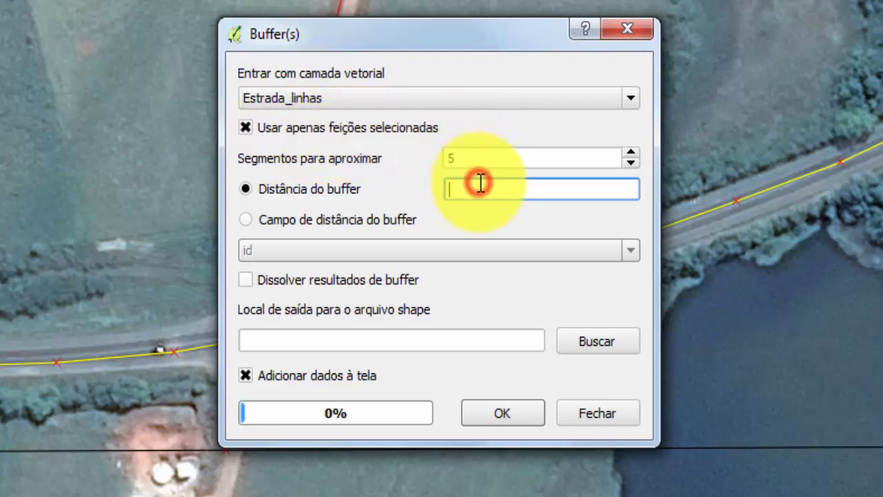
text(7)
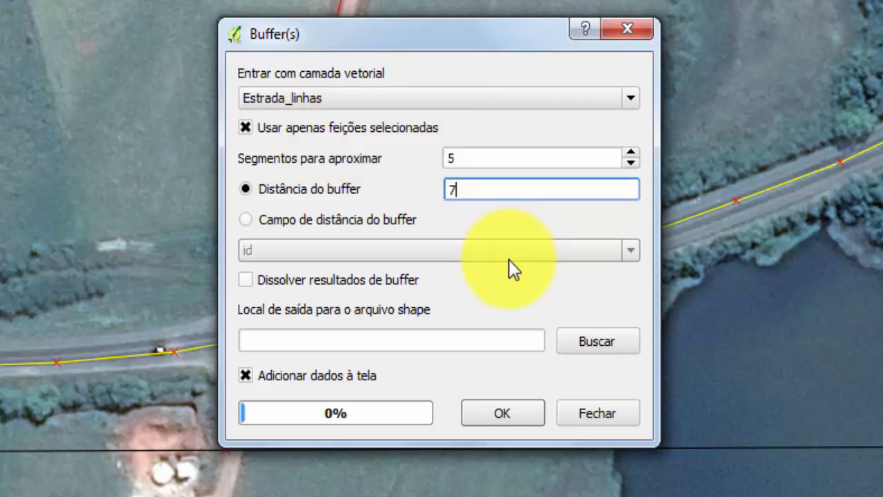
Step: Set the buffer output to Estrada_buffer.shp in the Aula_03 folder and generate the buffer, adding it to the map
click(585, 338)
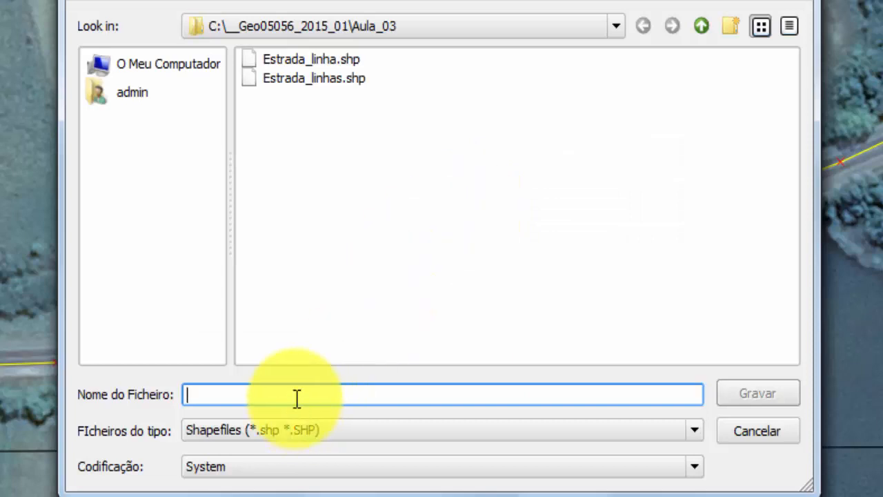
click(296, 398)
text(Estra)
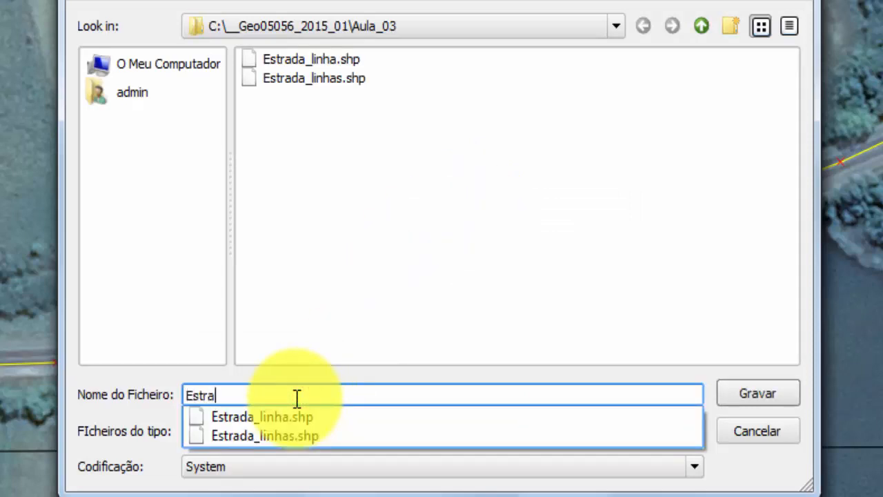
text(da_buffer)
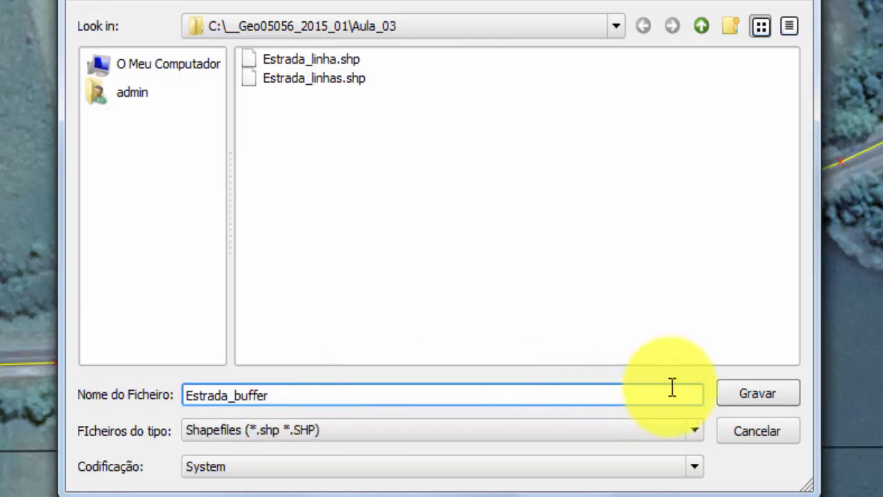
click(763, 396)
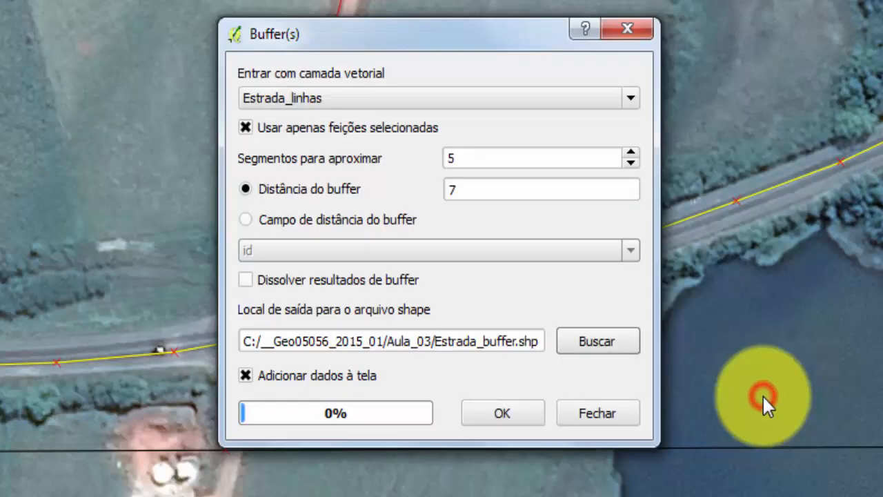
click(510, 413)
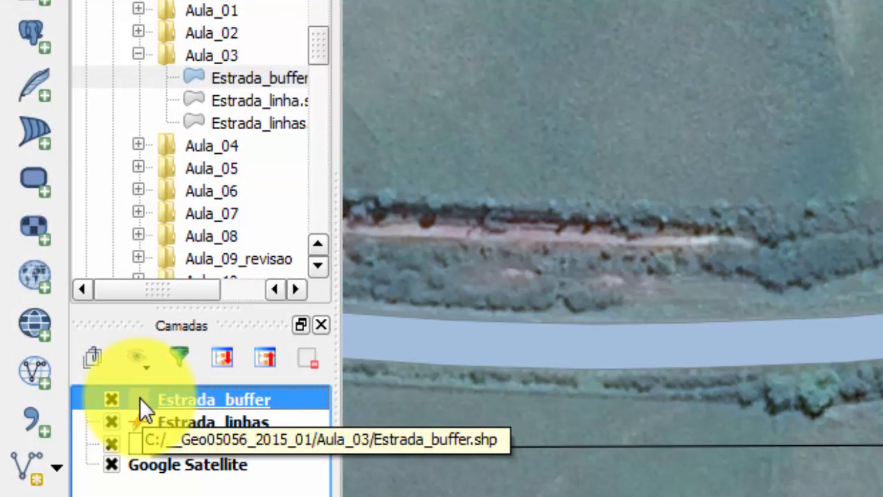
Step: Style Estrada_buffer's simple fill with a transparent fill and a red border
double_click(139, 397)
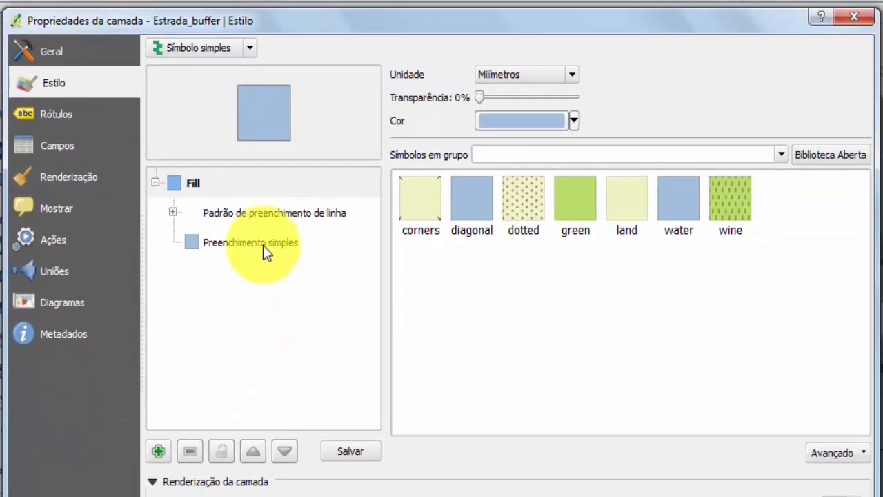
click(262, 242)
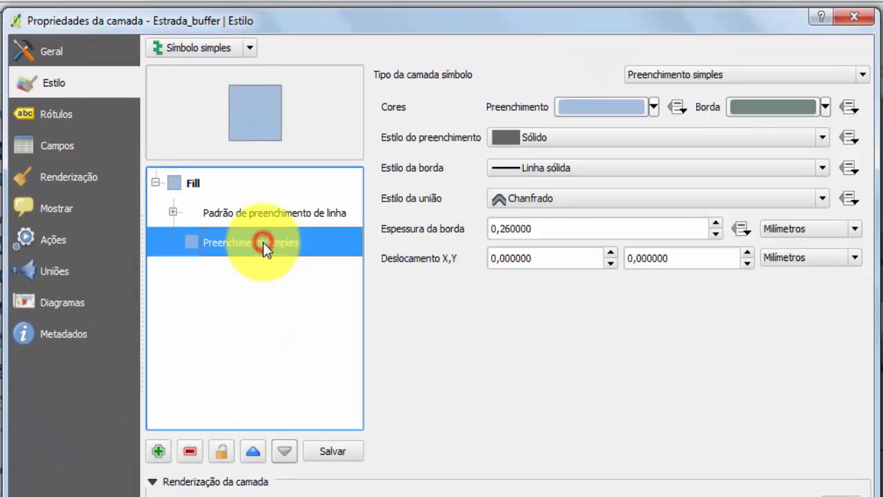
click(655, 104)
click(655, 128)
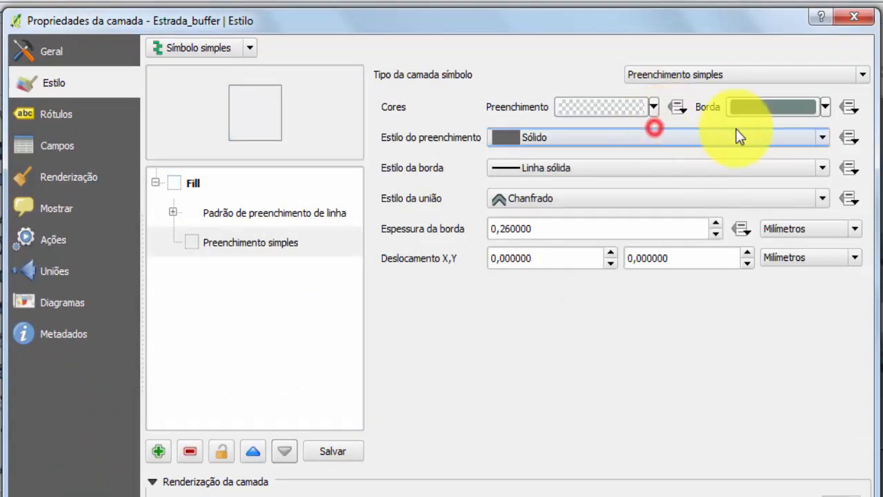
click(825, 108)
click(736, 164)
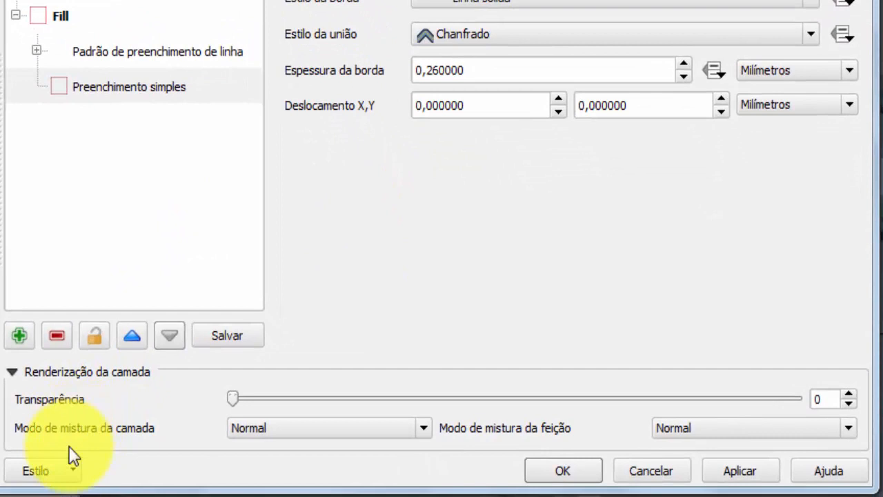
Step: Save Estrada_buffer's style as the default and apply the layer properties
click(65, 473)
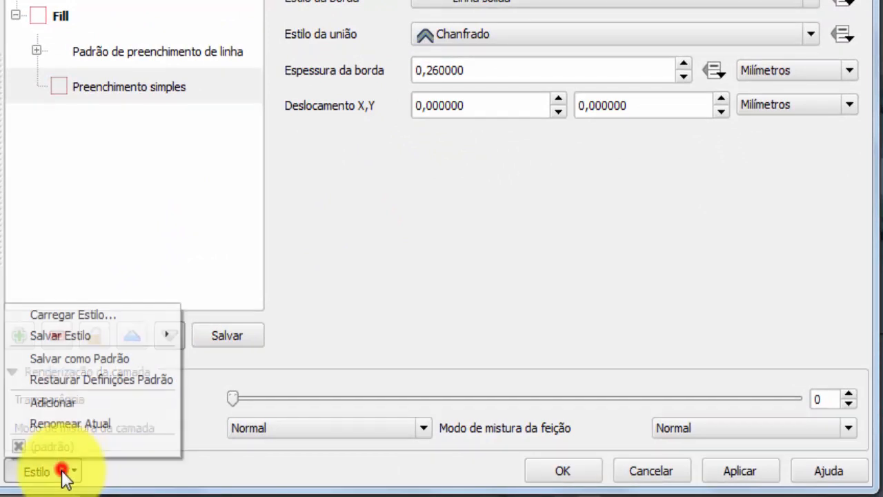
click(96, 359)
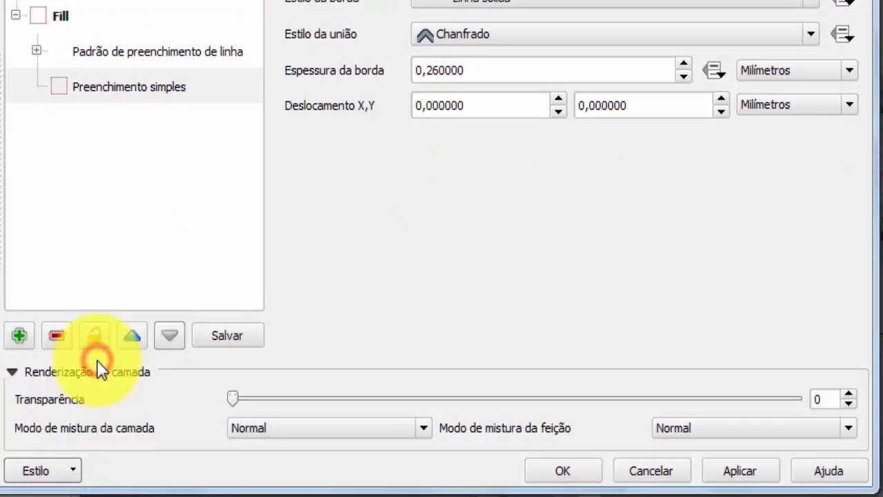
click(564, 470)
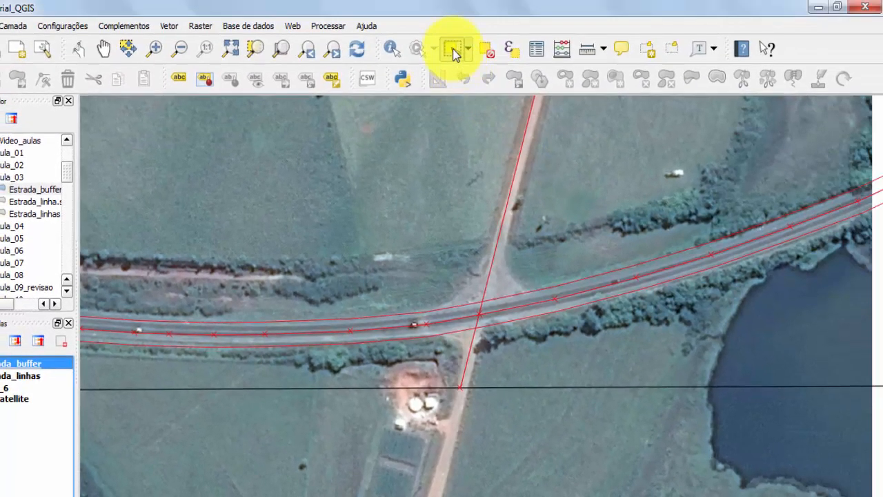
Step: Make Estrada_linhas the active layer and select the dirt road line that crosses the highway
click(452, 50)
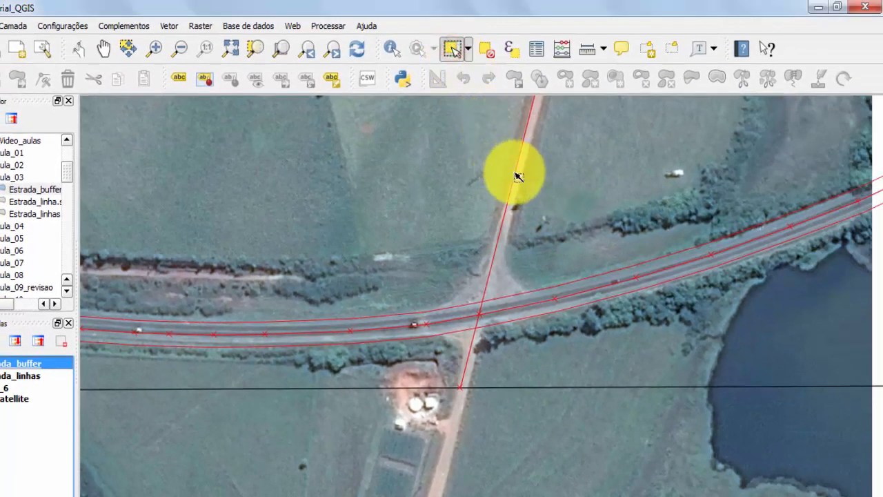
click(516, 174)
click(515, 173)
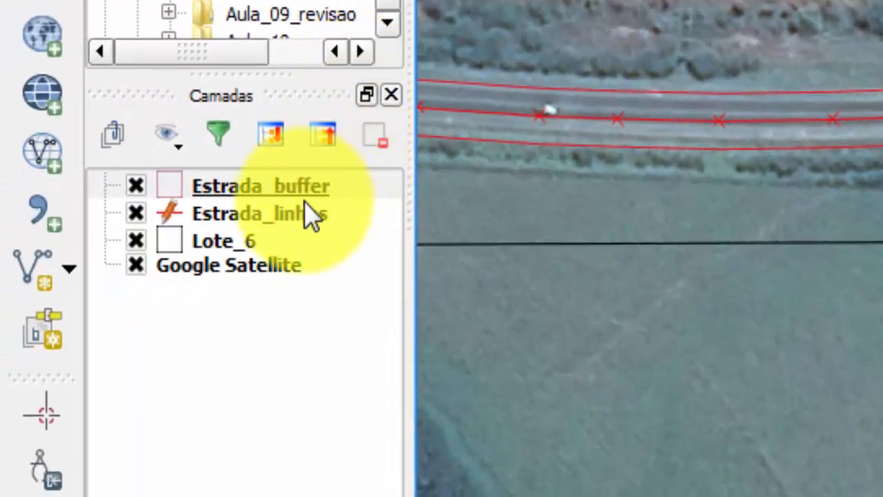
click(262, 237)
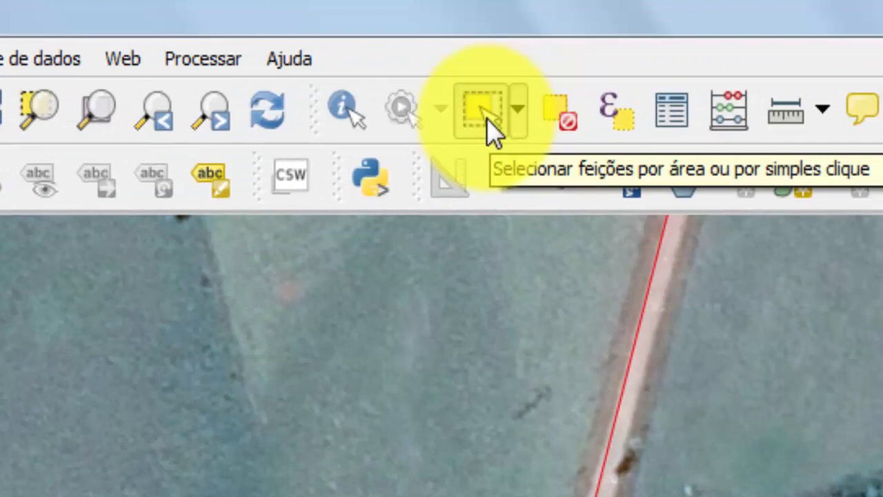
click(487, 118)
click(543, 208)
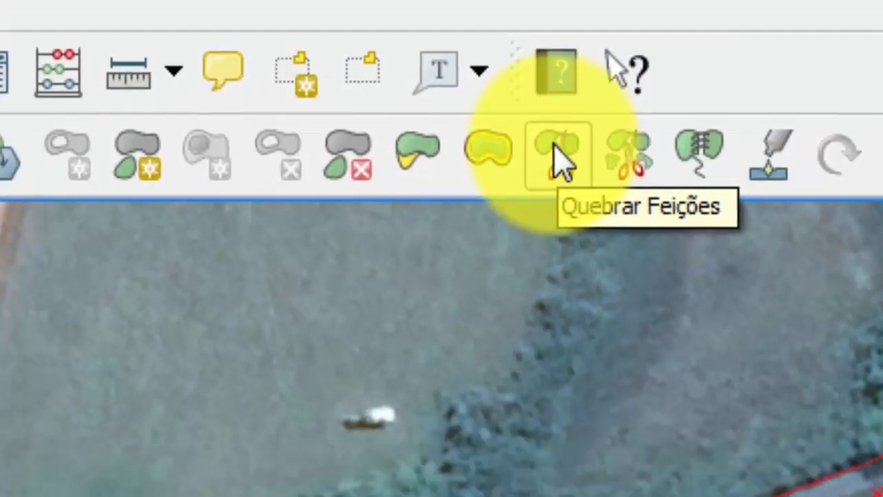
Step: Split the selected dirt road line at both edges of the highway buffer with a cut line traced around the crossing
click(492, 215)
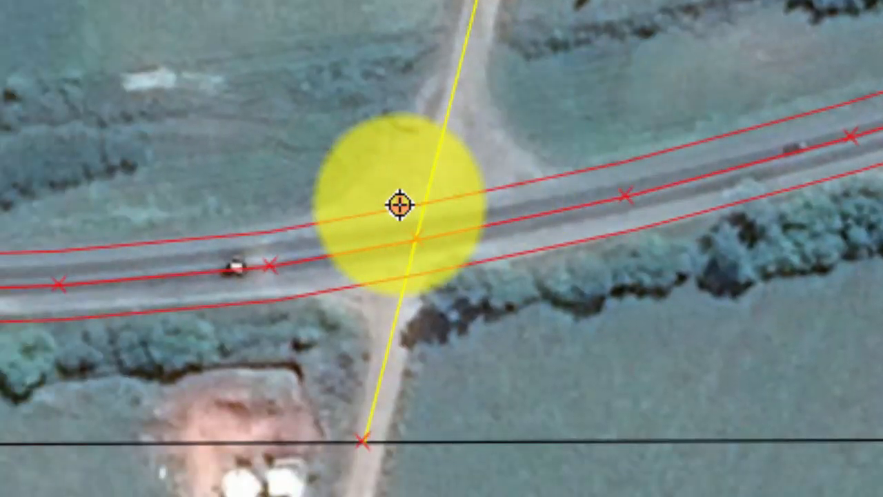
click(400, 204)
click(444, 200)
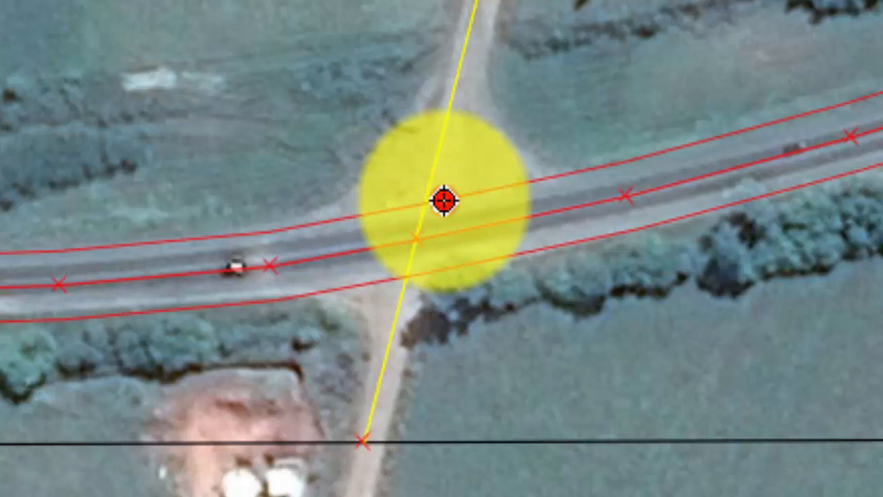
click(433, 271)
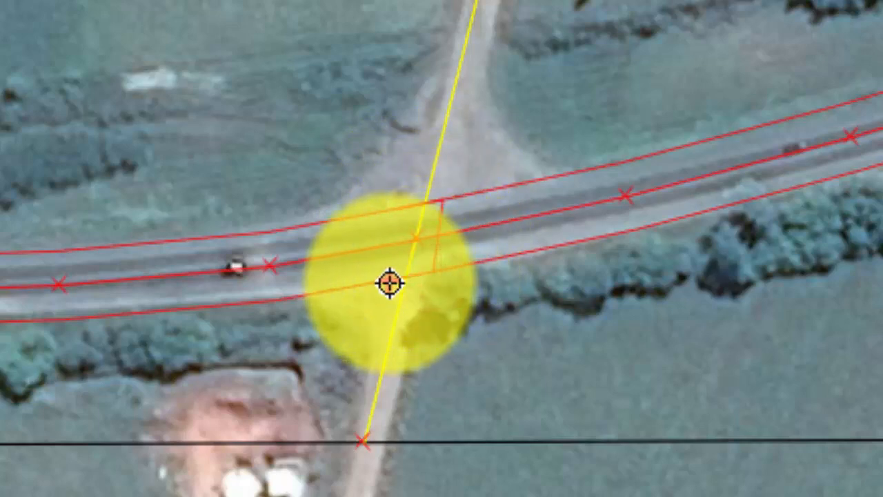
click(390, 283)
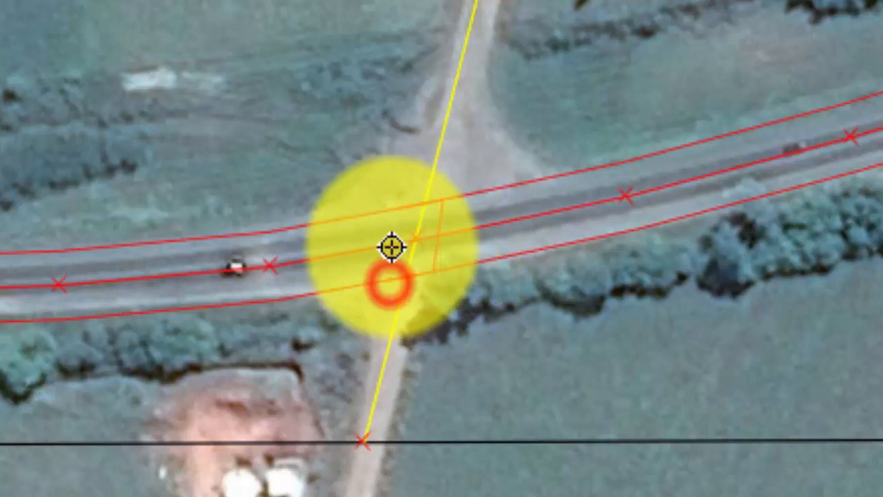
click(397, 209)
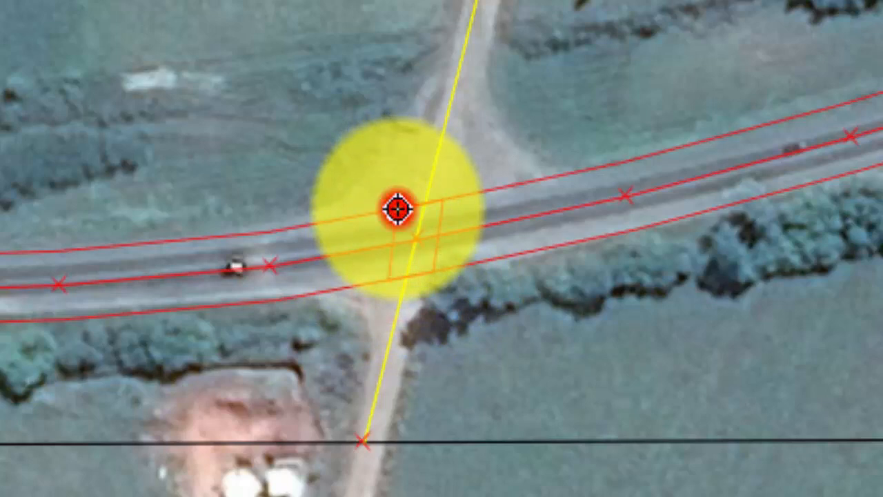
right_click(397, 209)
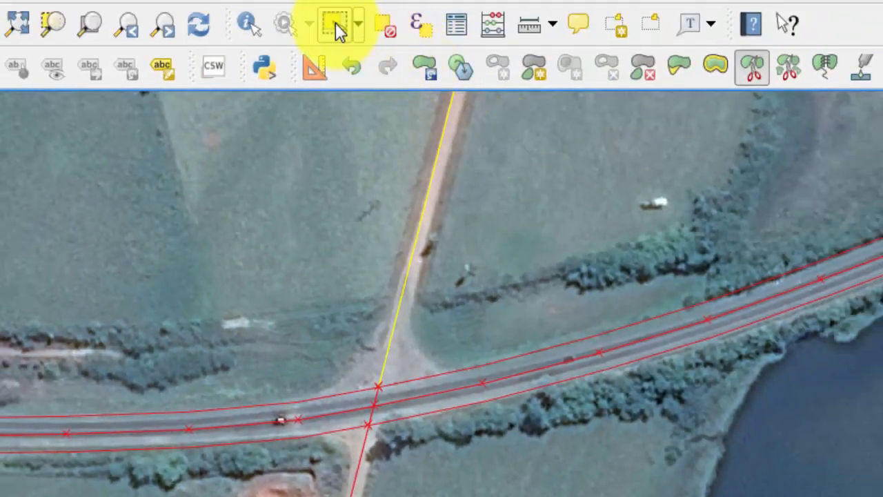
Step: Delete the dirt road piece inside the highway buffer, select the remaining pieces to check the split, and clear the selection
click(337, 28)
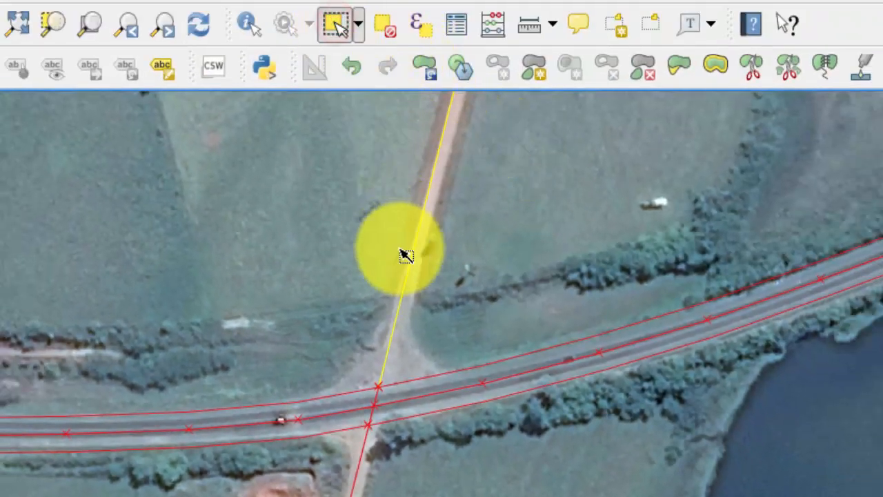
click(364, 454)
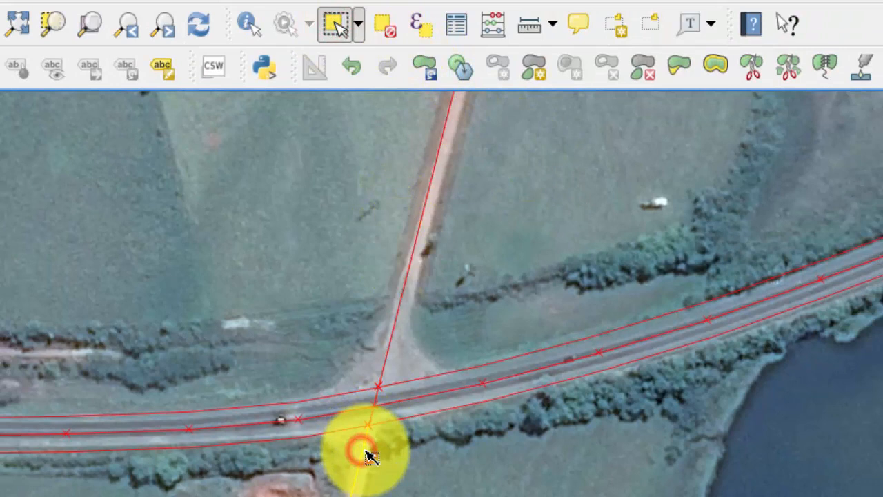
click(383, 402)
click(407, 274)
click(436, 466)
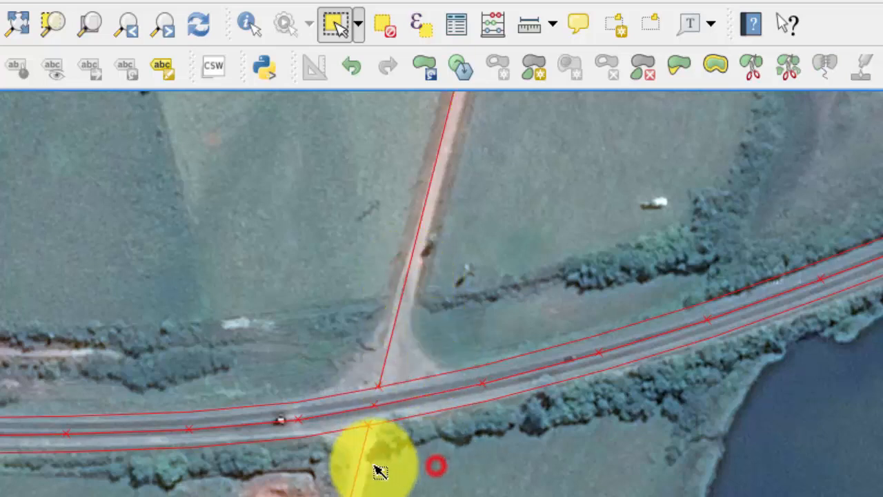
click(359, 460)
click(435, 469)
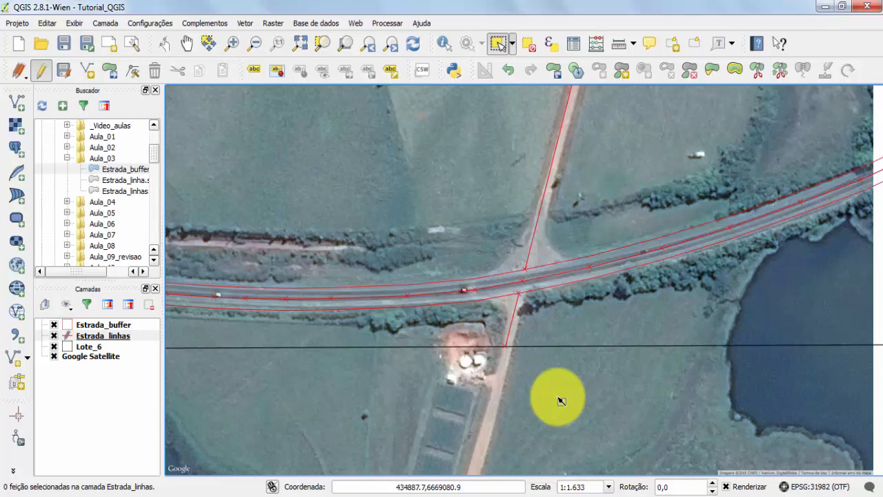
Step: Inspect the highway buffer across Lote_6 from one end to the other for the remaining dirt road junctions
click(188, 46)
drag(250, 291, 551, 326)
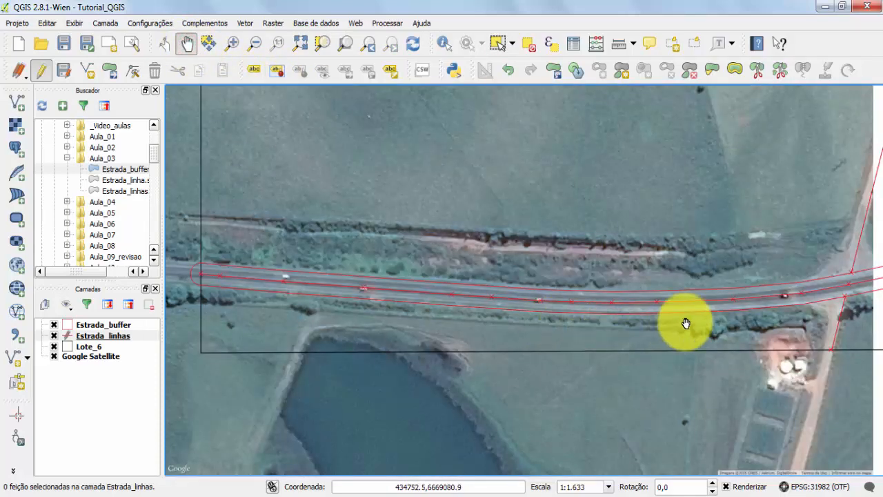
drag(683, 323, 401, 311)
drag(753, 260, 524, 307)
drag(740, 205, 587, 309)
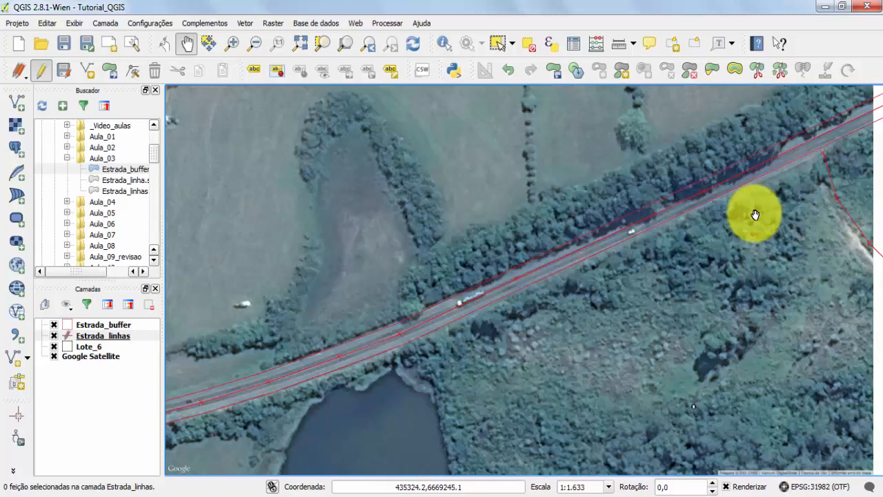
drag(791, 194, 536, 309)
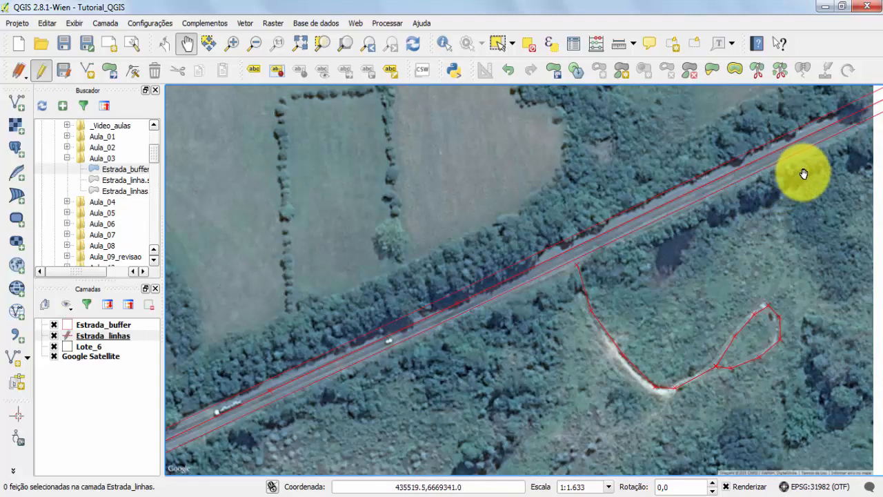
drag(804, 173, 569, 284)
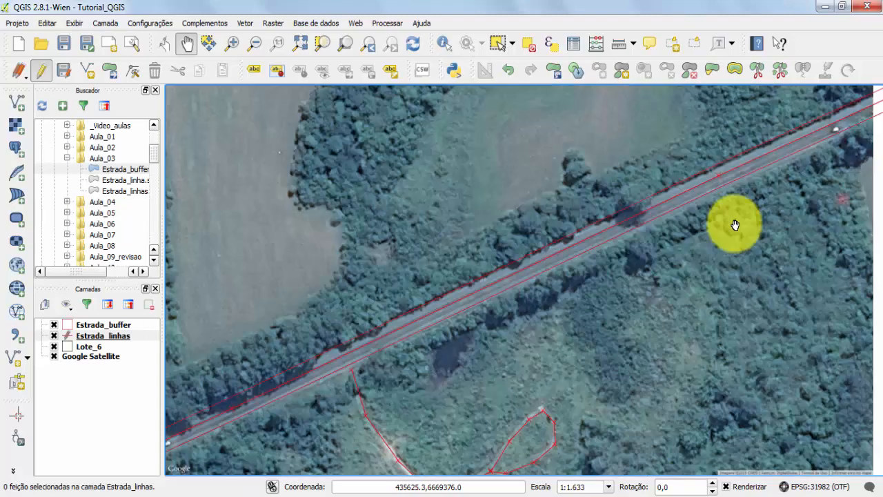
drag(761, 211, 593, 311)
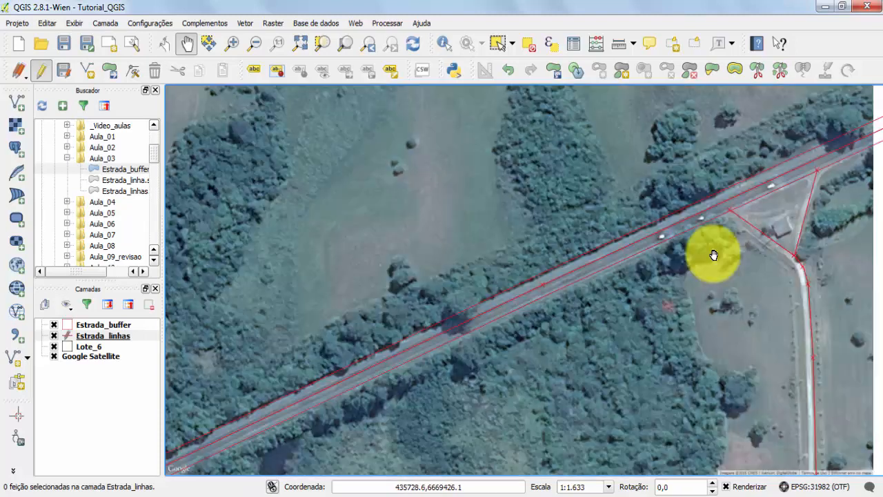
drag(740, 247, 519, 314)
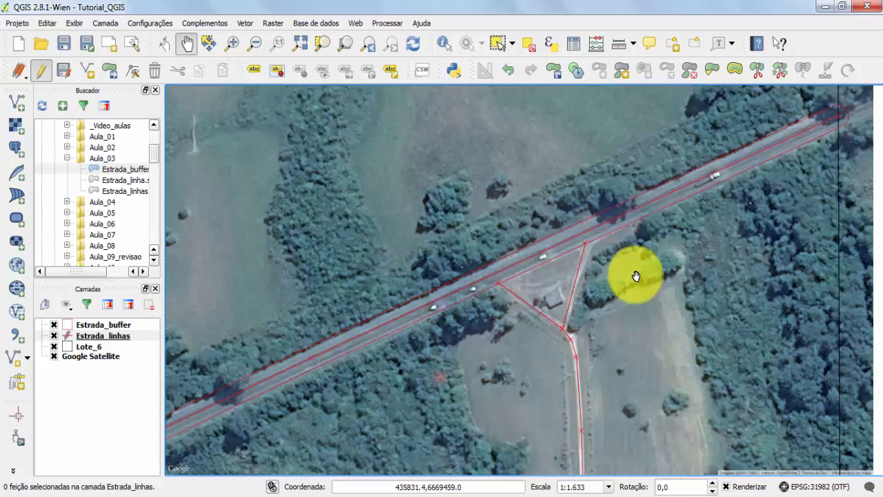
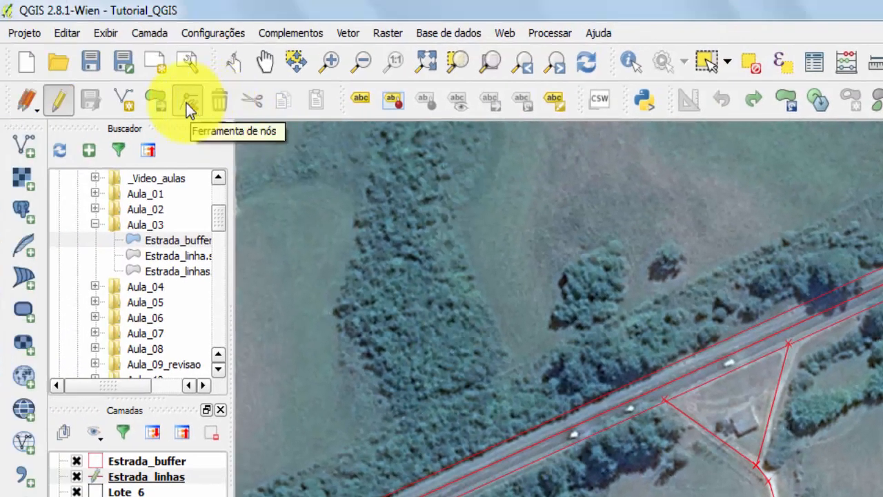
Step: Show the vertices of the two dirt road branches at the highway fork with the Node tool
click(187, 102)
click(781, 376)
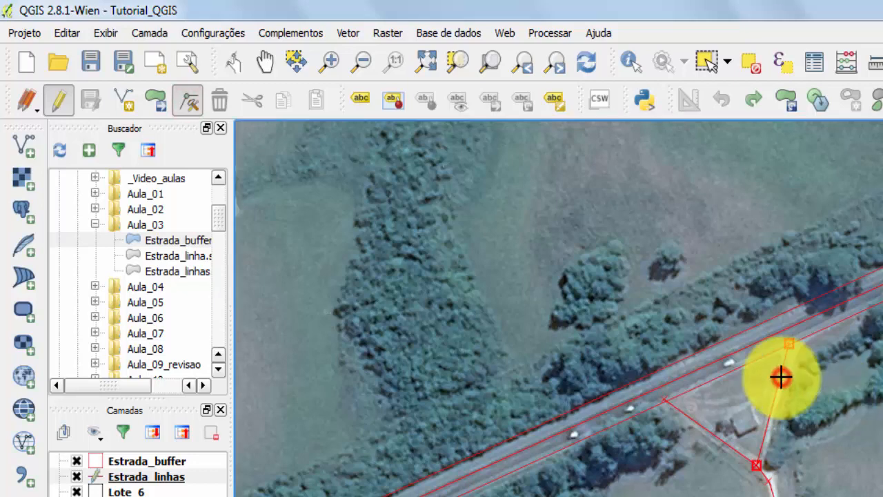
click(681, 412)
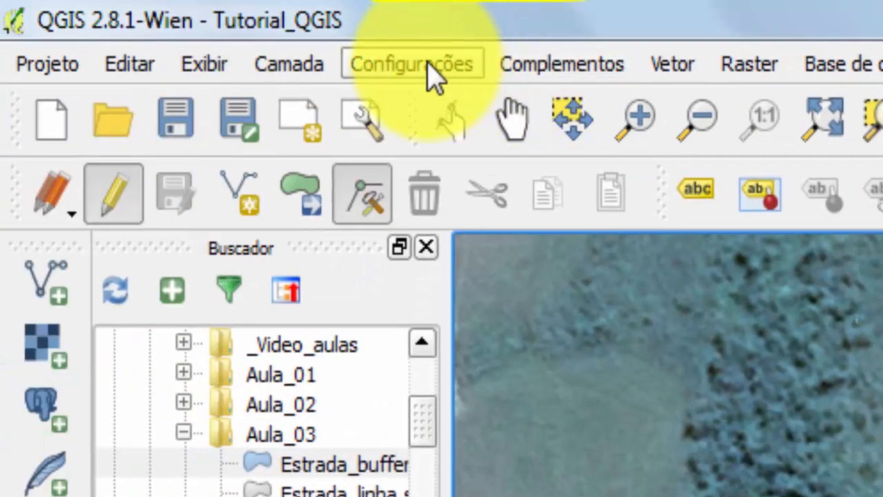
Step: Enable intersection avoidance for Estrada_buffer in the snapping options and close them
click(428, 63)
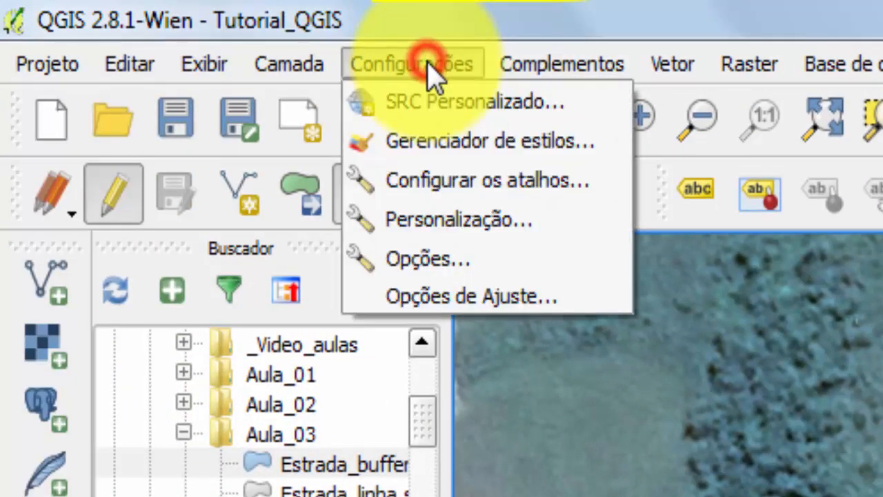
click(487, 300)
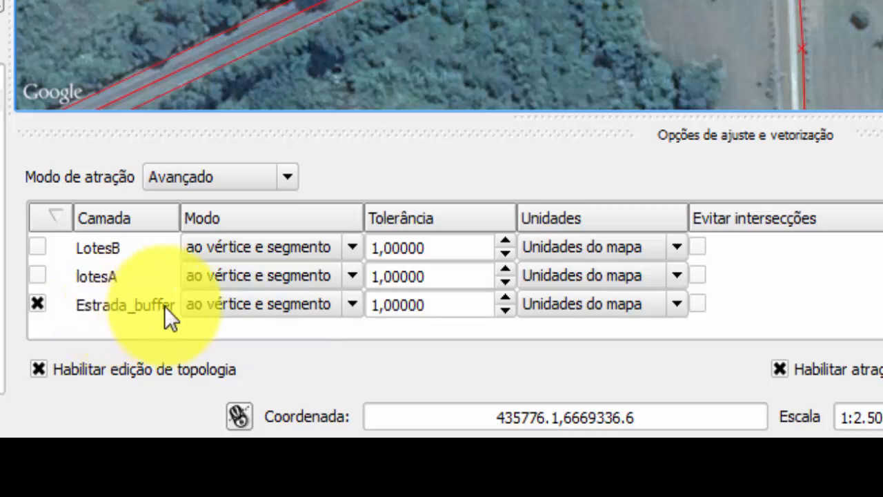
click(697, 303)
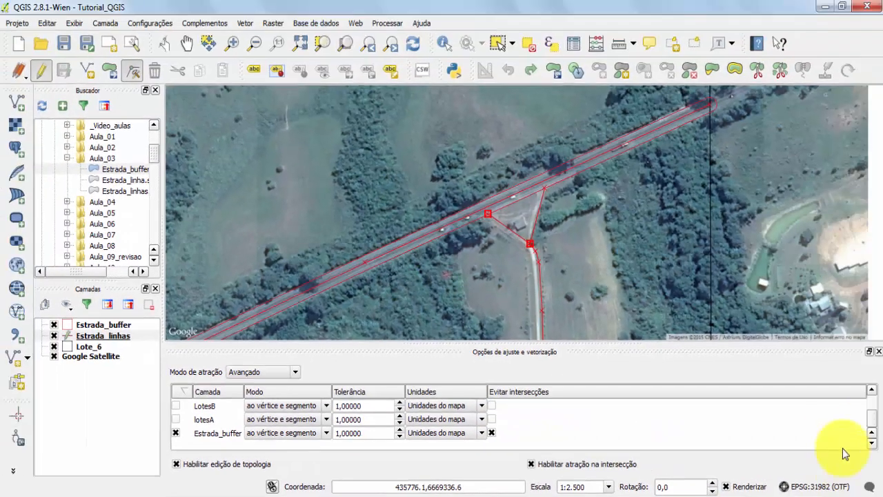
click(879, 352)
Step: Snap the end vertices of both dirt road branches at the fork onto the highway buffer's edge and save the layer edits
scroll(532, 282, up, 1)
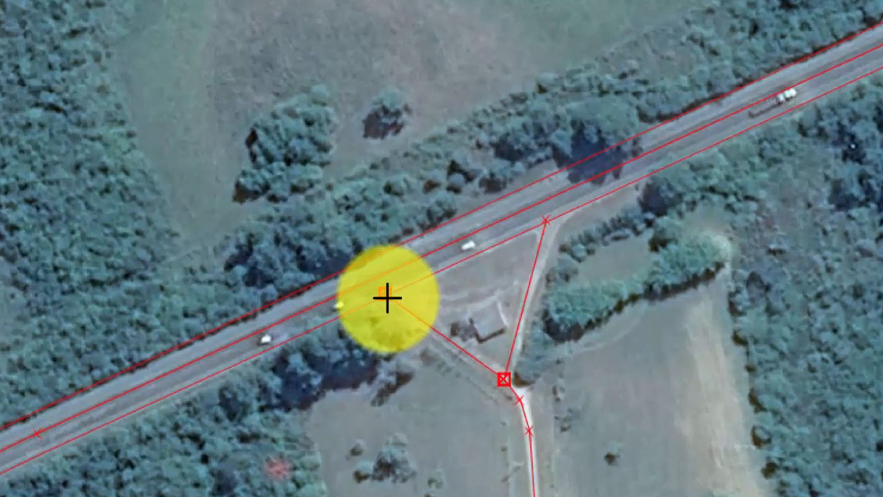
click(387, 297)
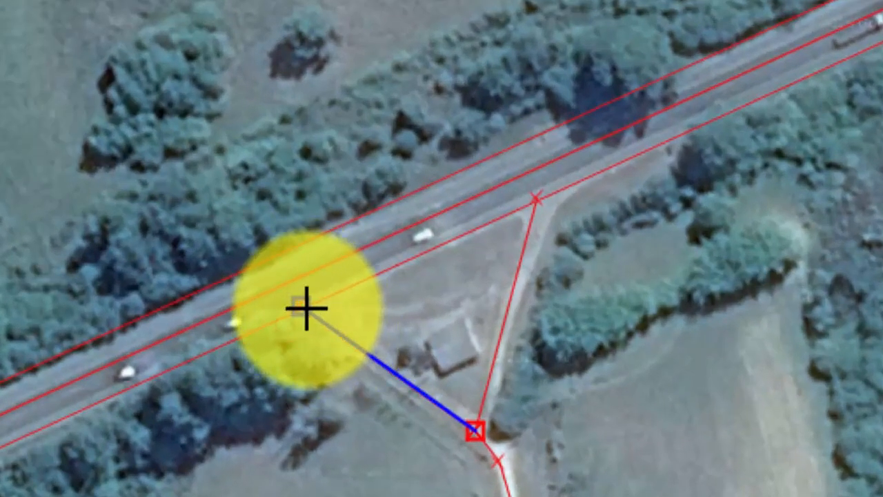
click(303, 308)
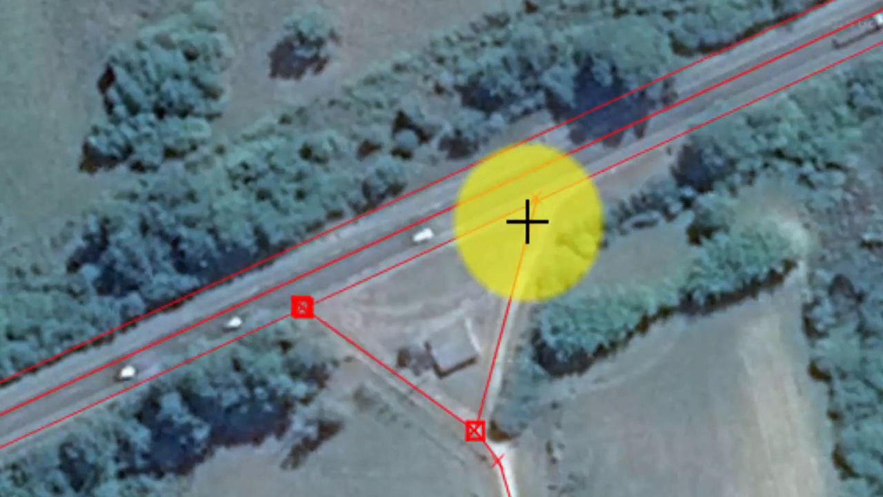
click(536, 201)
click(536, 201)
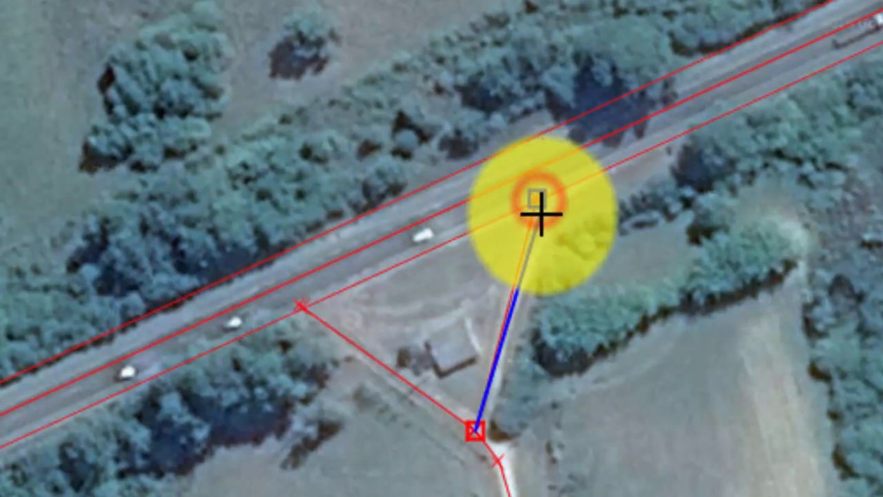
click(537, 200)
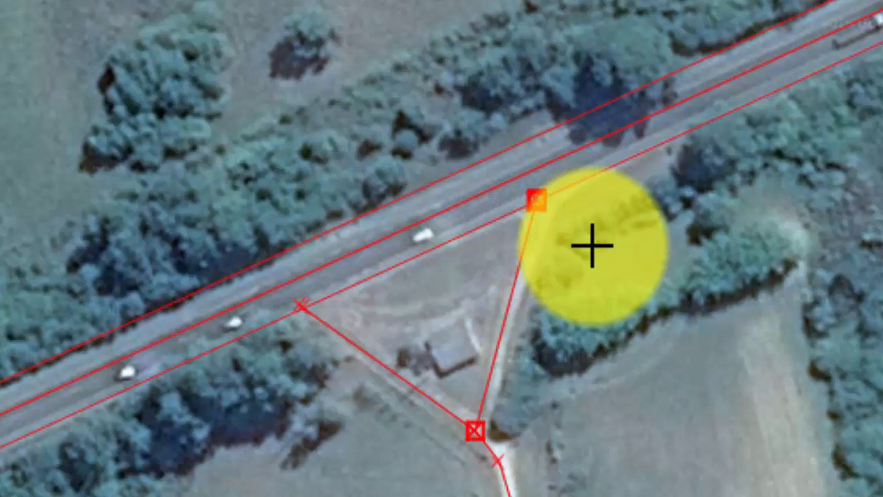
click(591, 245)
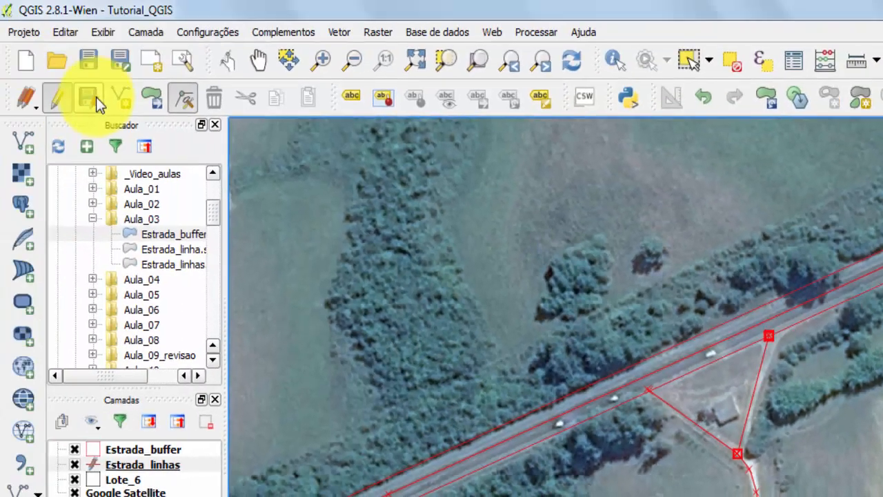
click(94, 98)
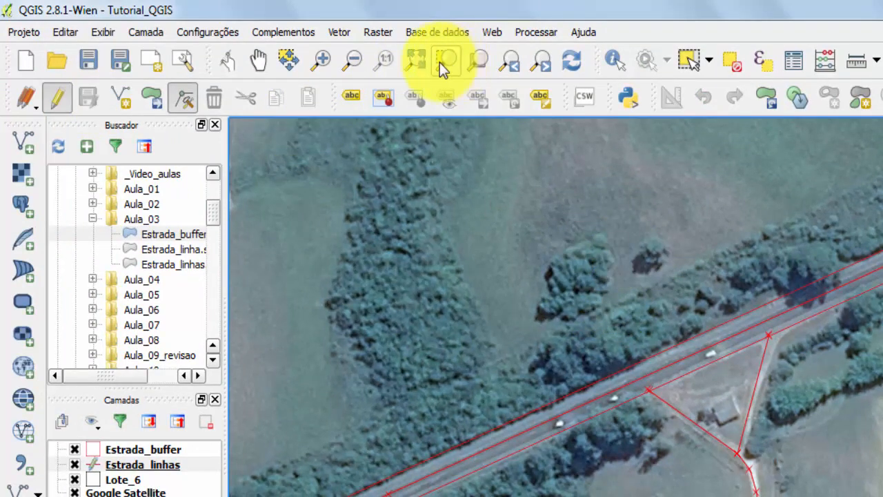
Step: Check up close where the two dirt road branches meet the highway buffer's edge, and return to the previous view
click(323, 64)
drag(622, 289, 848, 475)
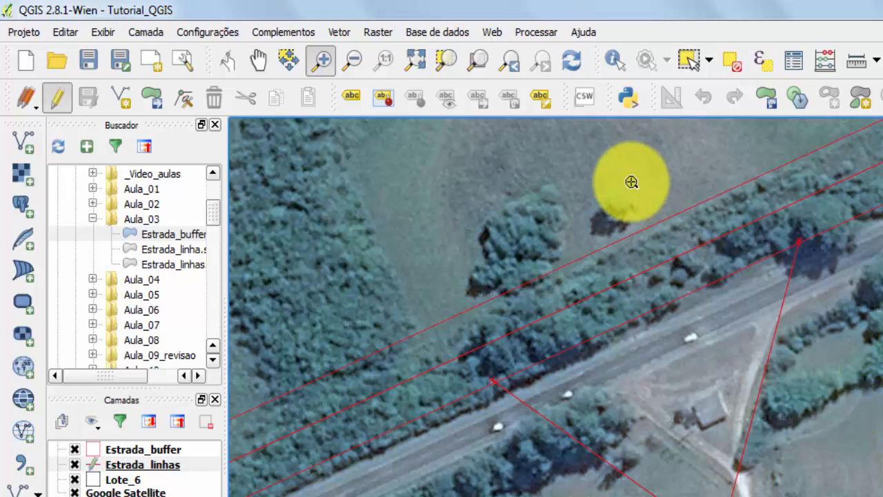
click(511, 64)
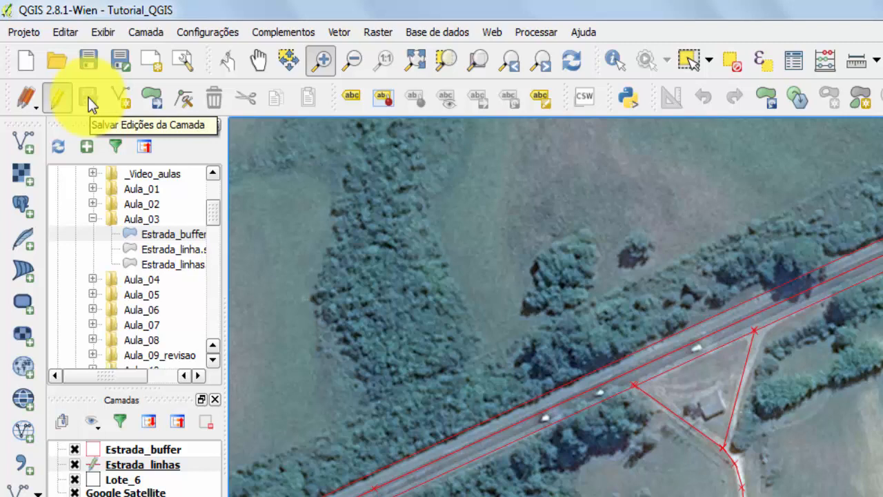
Step: In Estrada_linhas, snap the end vertex of the dirt road with the loop onto the highway buffer's edge and save the layer edits
click(141, 465)
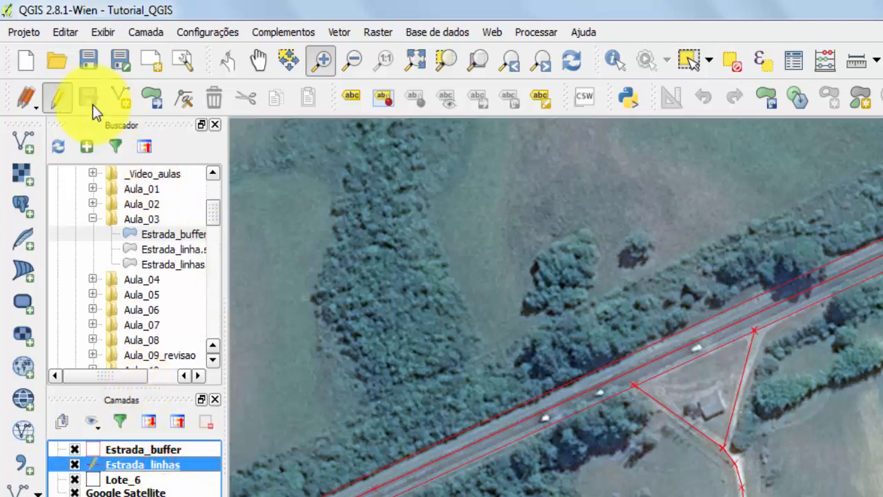
click(57, 97)
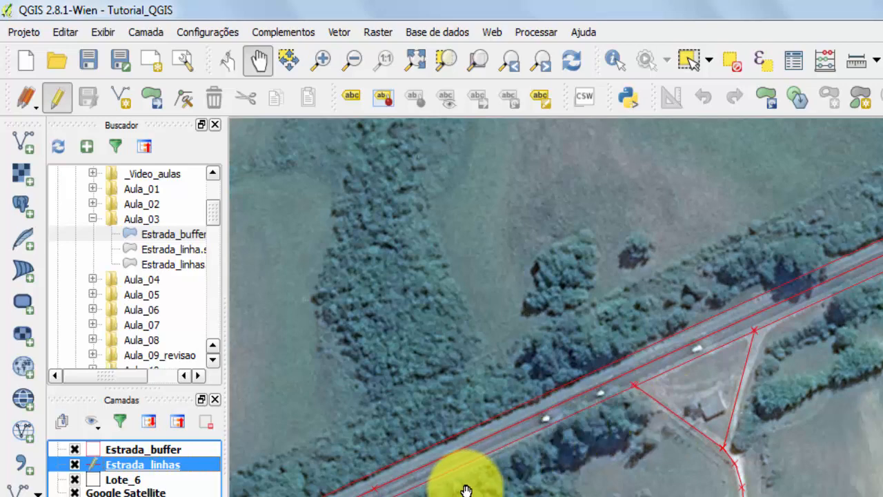
drag(466, 490, 853, 271)
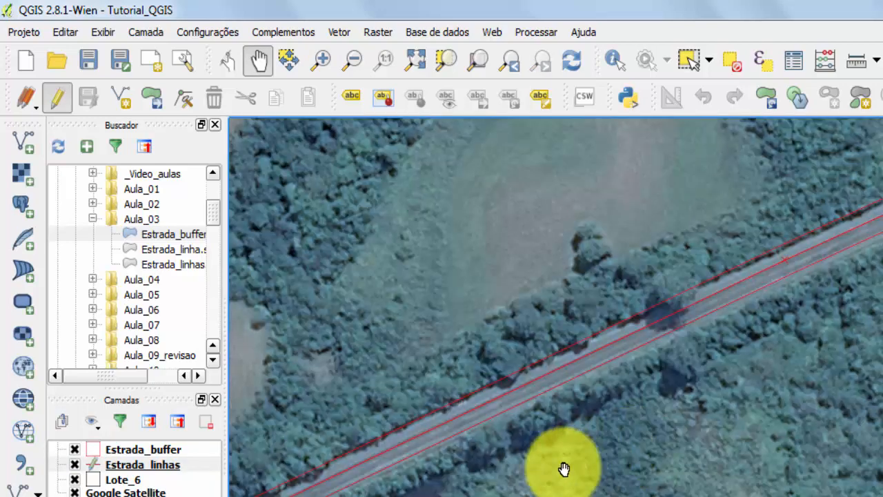
drag(564, 469, 765, 325)
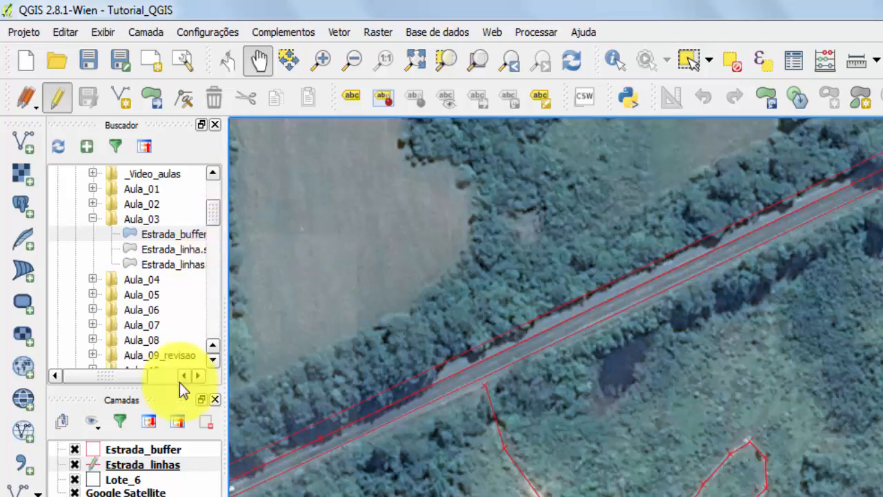
click(144, 463)
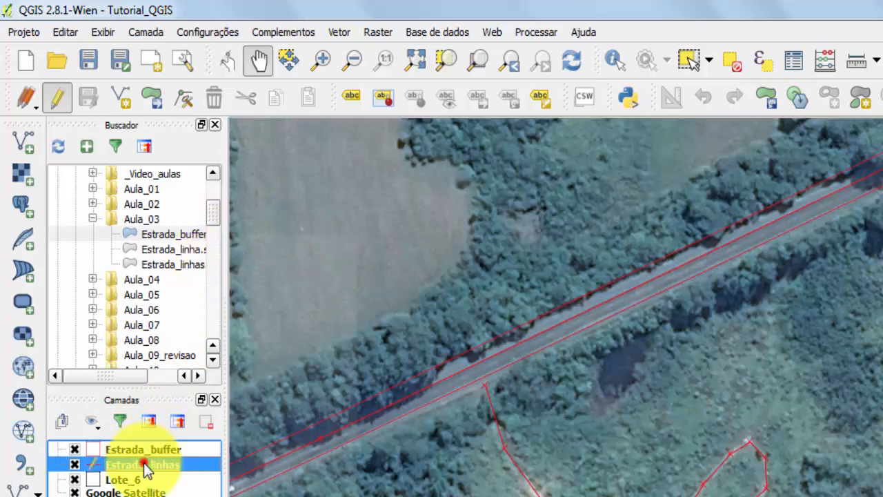
click(121, 99)
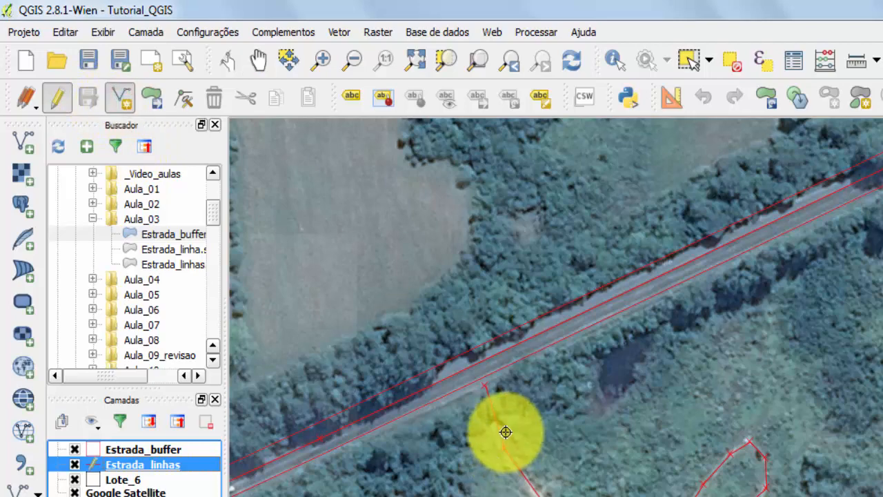
click(184, 96)
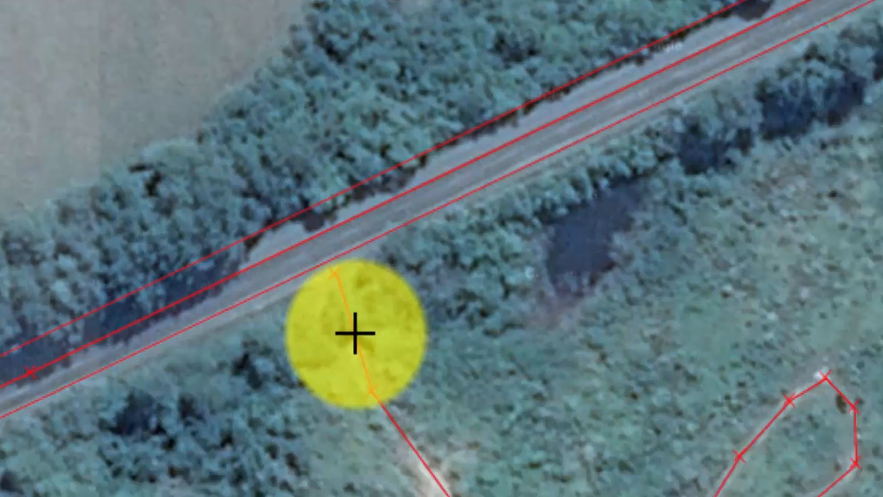
drag(353, 331, 336, 276)
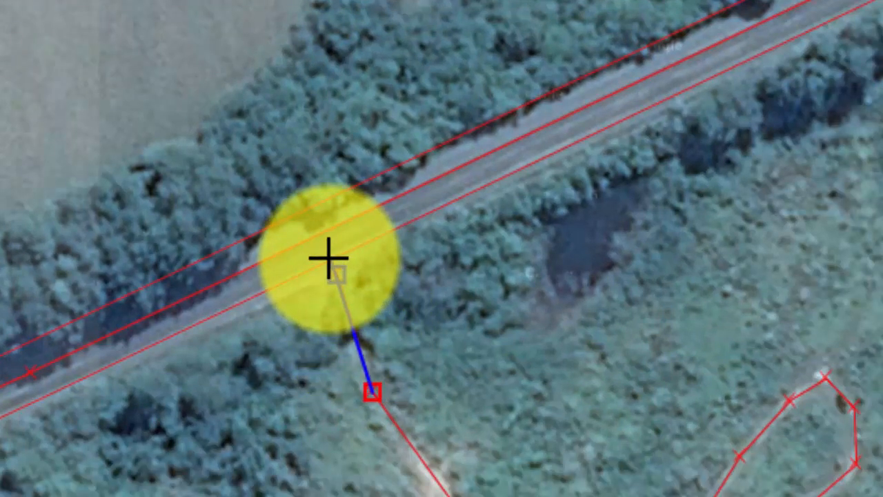
click(385, 262)
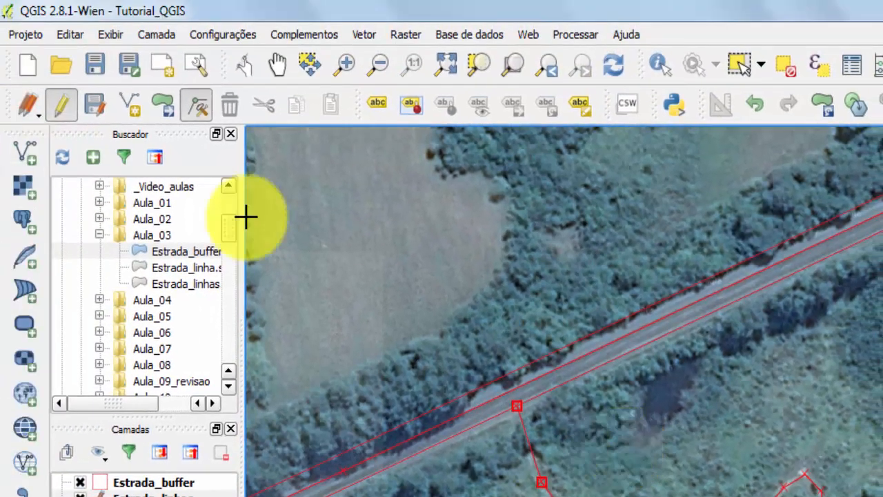
click(94, 103)
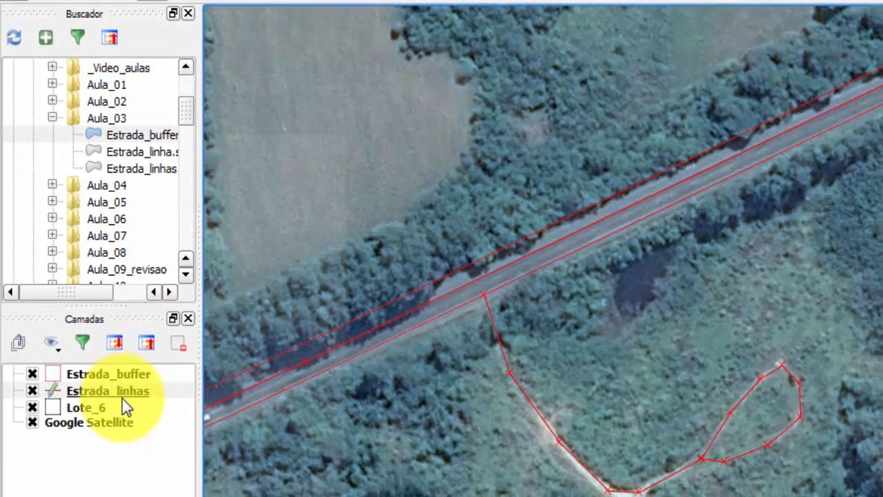
Step: Set the Estrada_linhas layer style to Categorizado on the Tipo column and classify its values
right_click(122, 391)
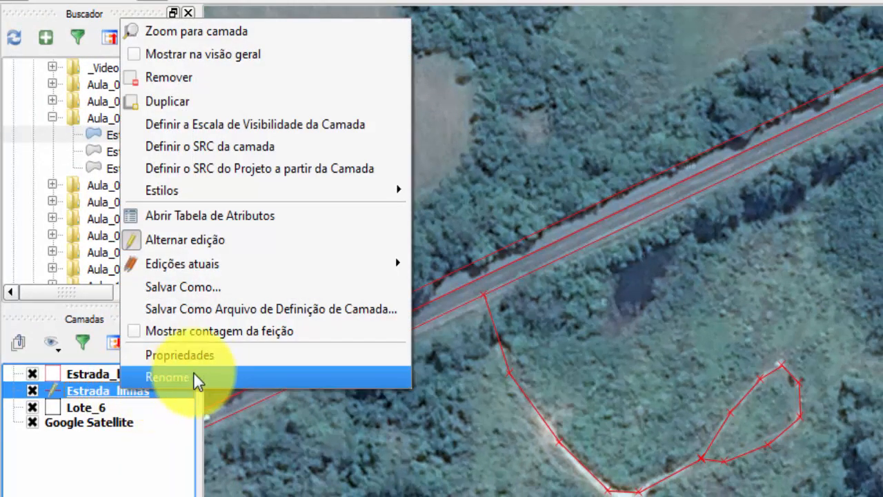
click(204, 361)
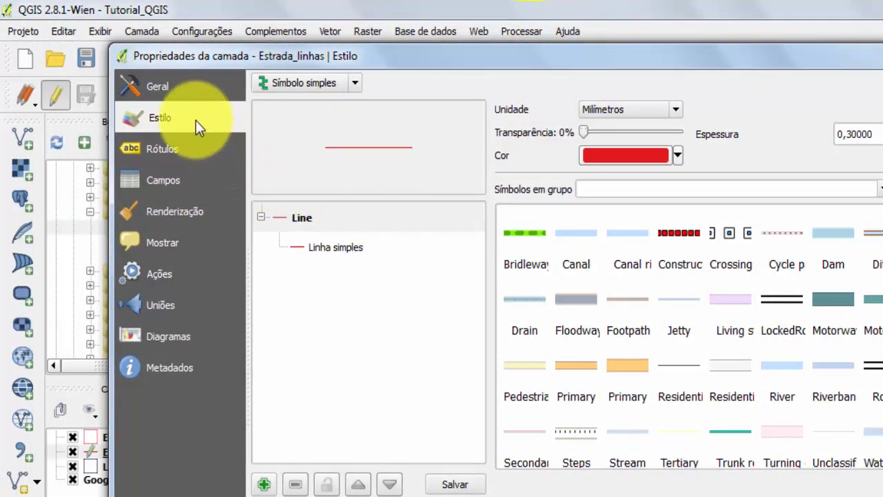
click(359, 85)
click(334, 114)
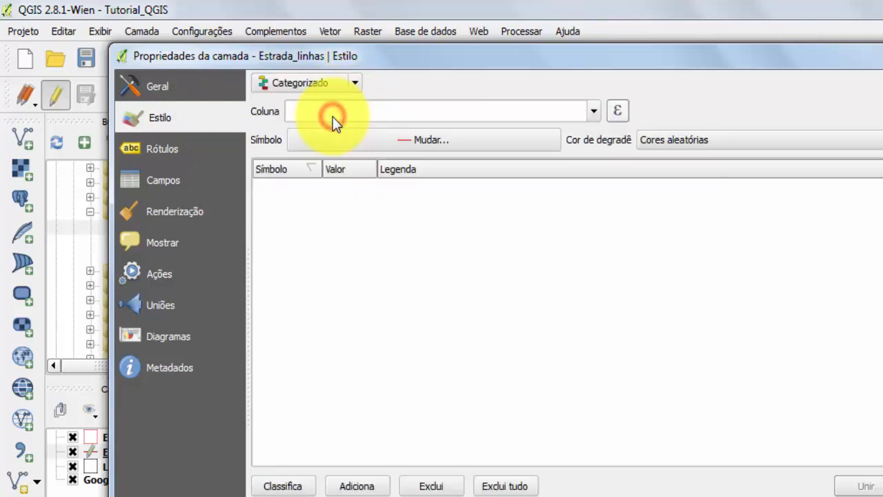
click(593, 111)
click(533, 142)
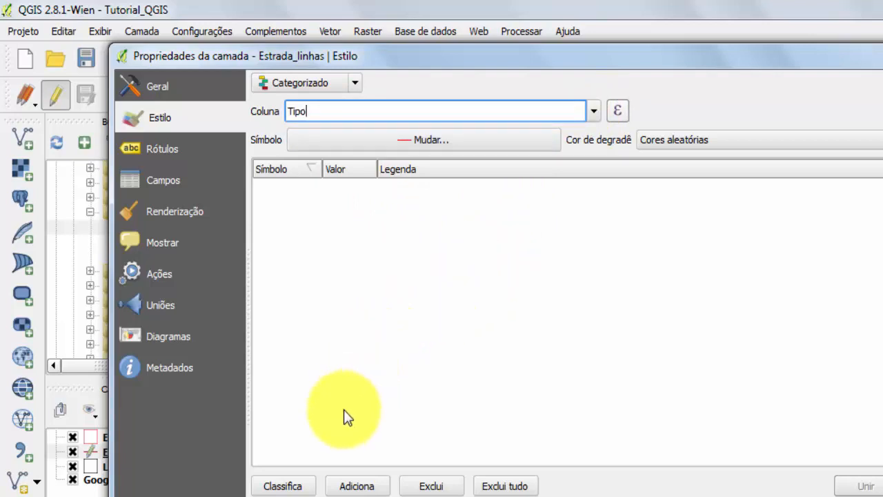
click(297, 486)
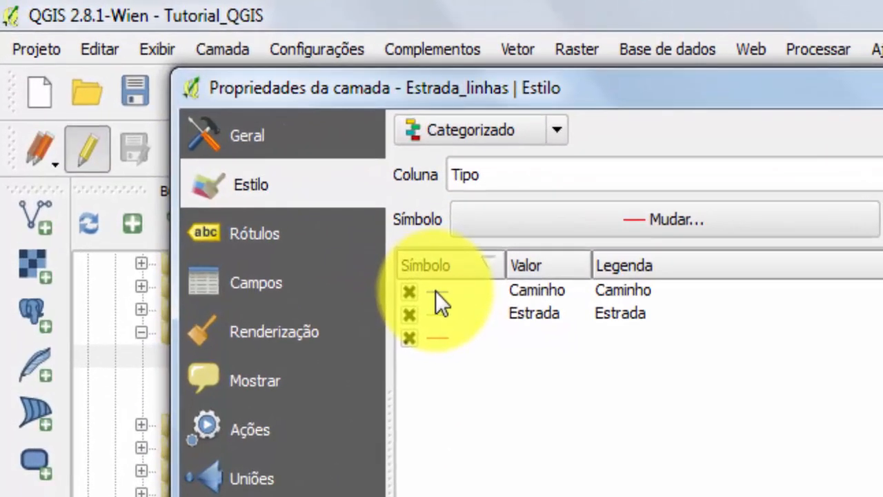
Step: Colour the Caminho category's simple line red, and switch off the Estrada and empty categories in the Estrada_linhas style
double_click(441, 292)
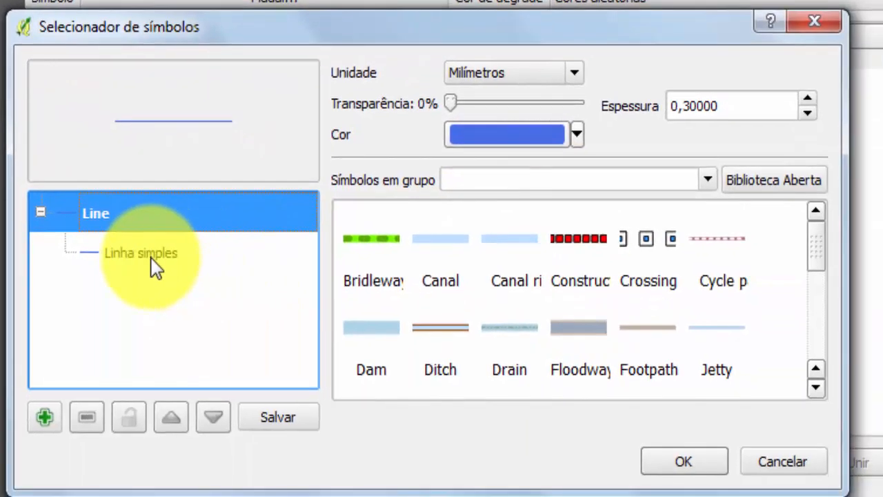
click(406, 429)
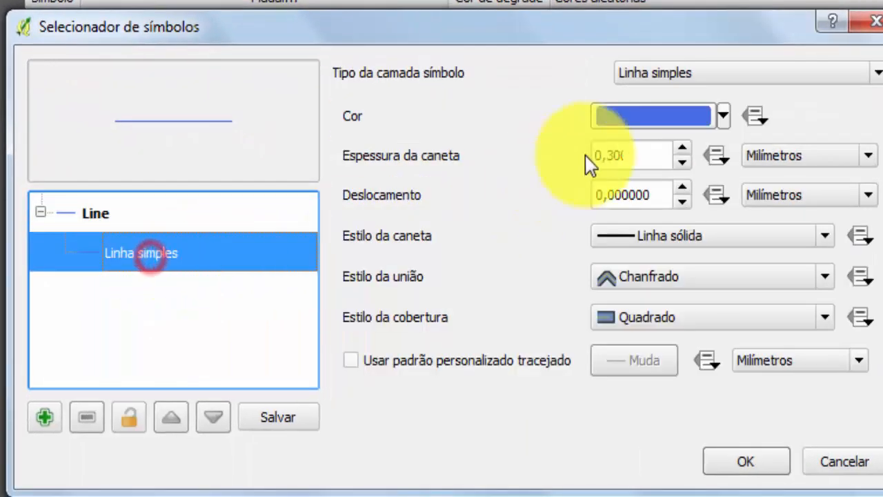
click(723, 116)
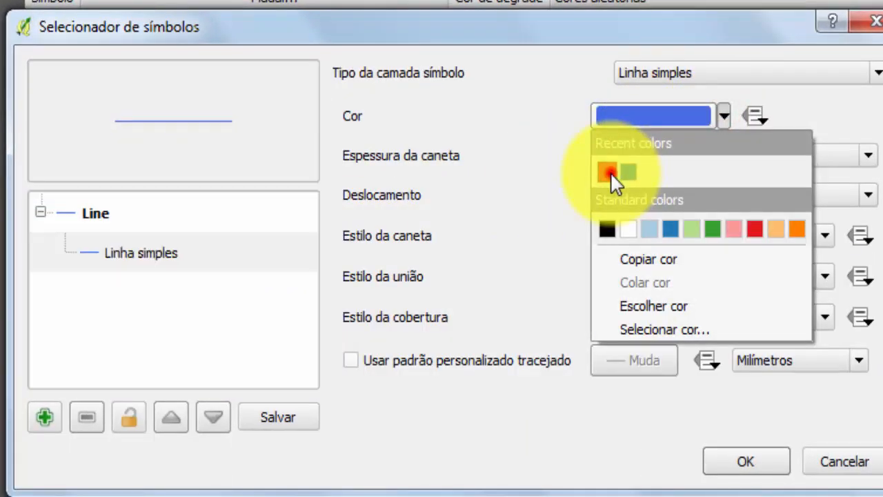
click(608, 174)
click(745, 460)
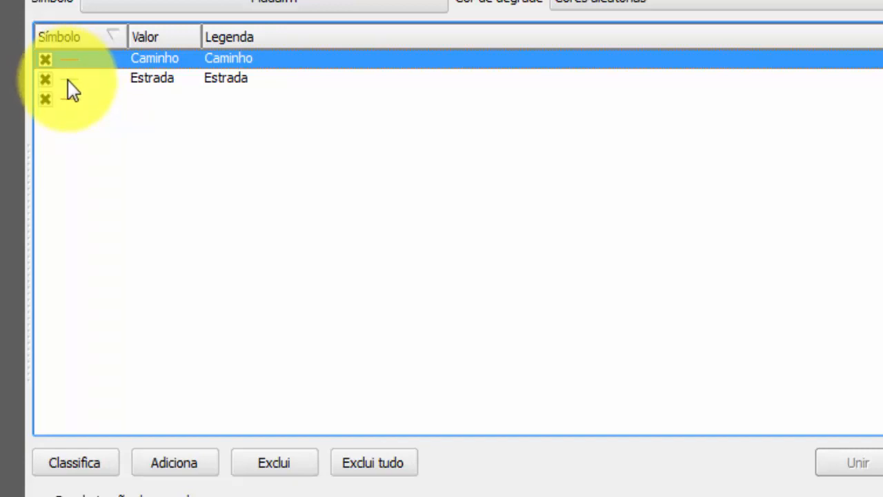
click(45, 79)
click(44, 98)
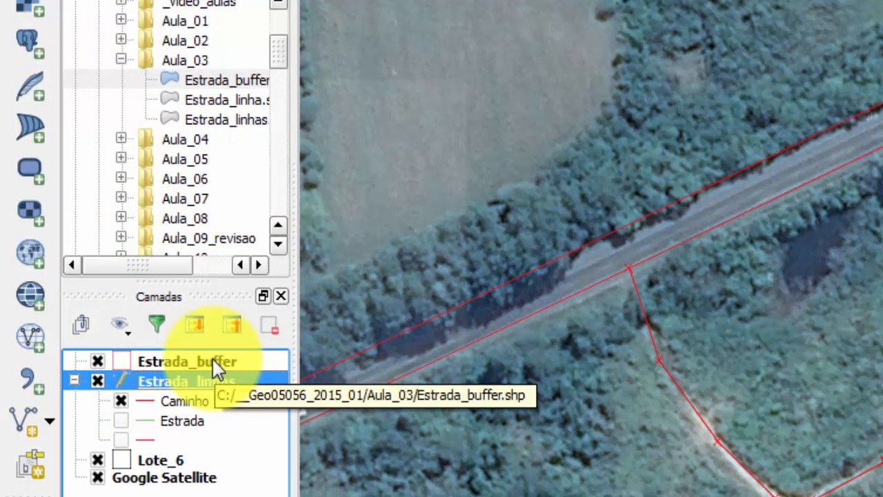
Step: Check the records in Estrada_buffer's attribute table and close it
click(212, 360)
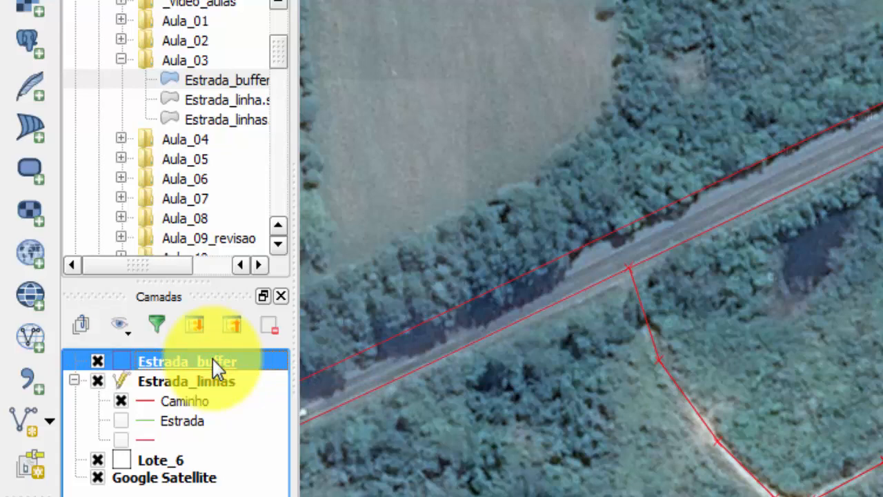
right_click(212, 358)
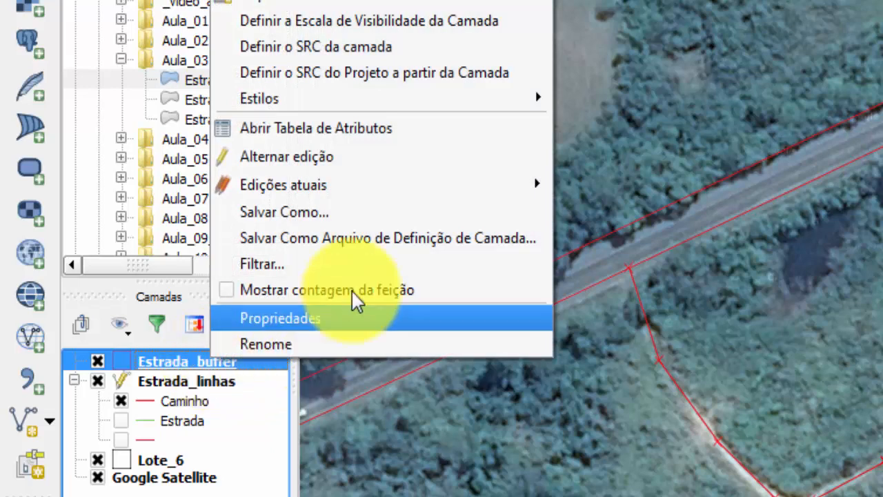
click(356, 130)
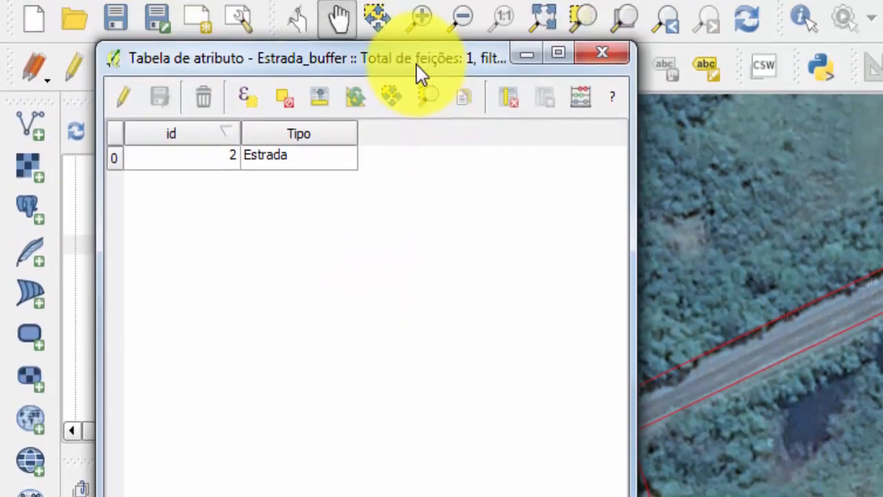
drag(417, 64, 826, 202)
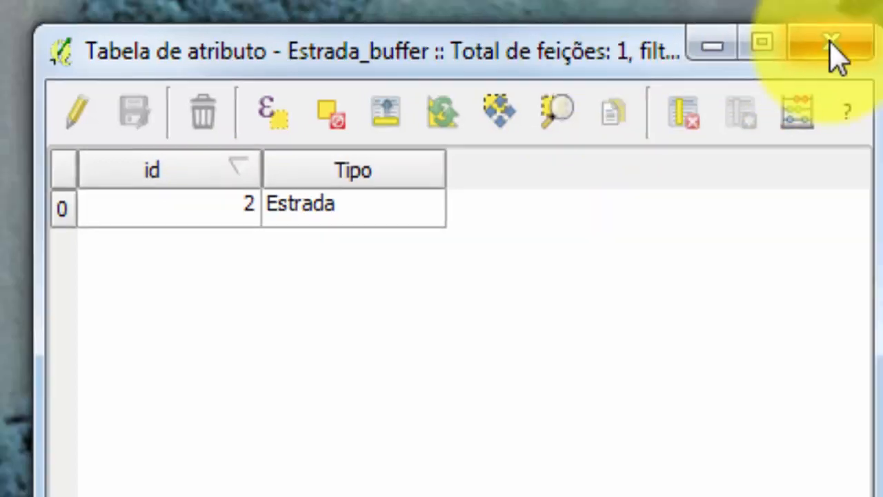
click(833, 48)
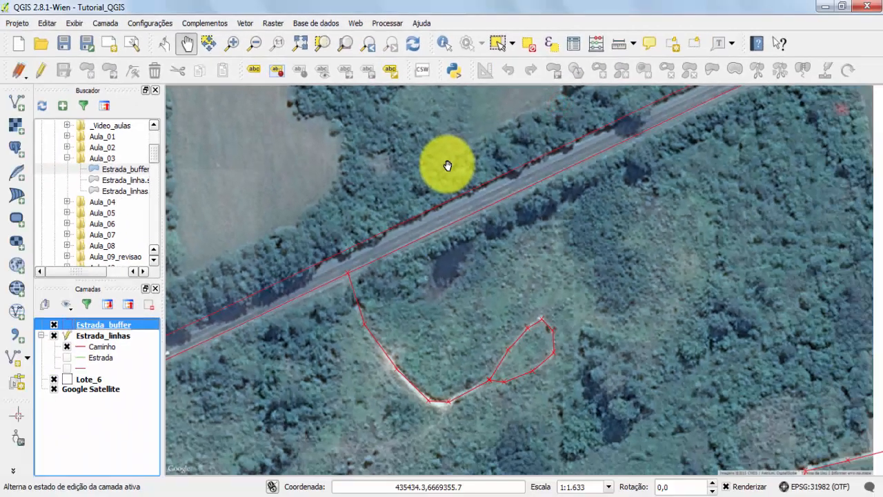